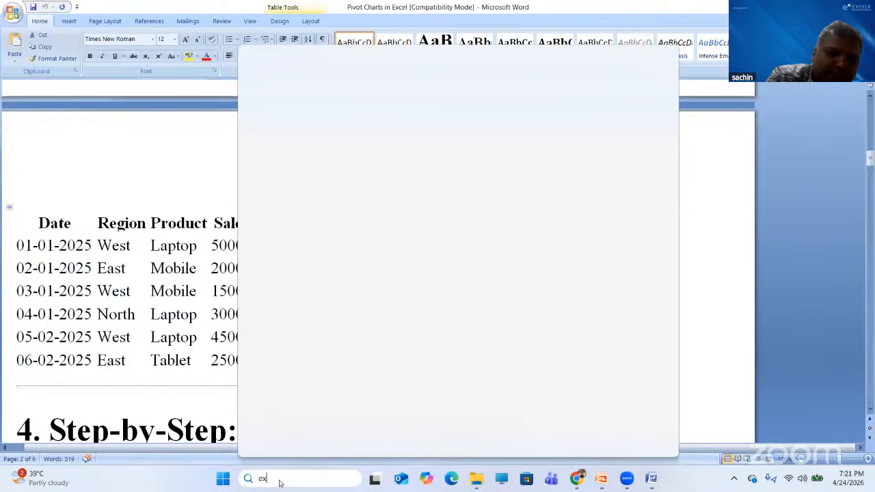
# - Search for 'excel' and launch Microsoft Excel with a blank Book1 workbook
pyautogui.write('l')
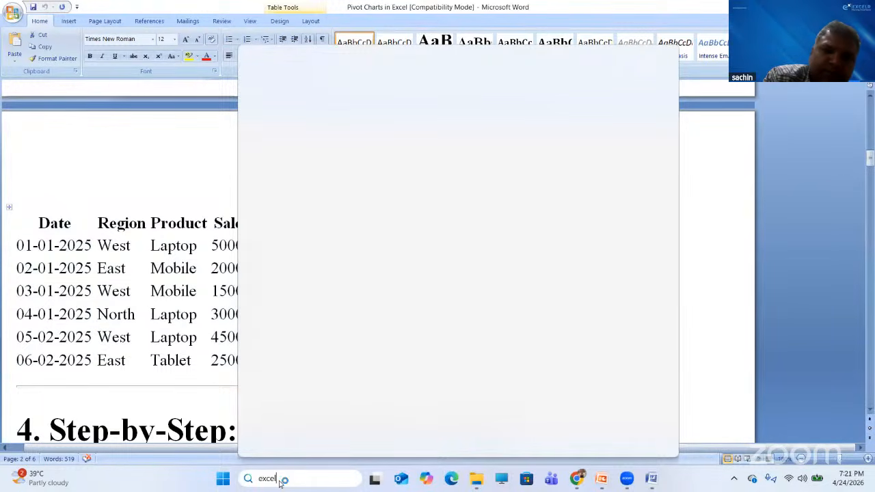
pyautogui.press('Return')
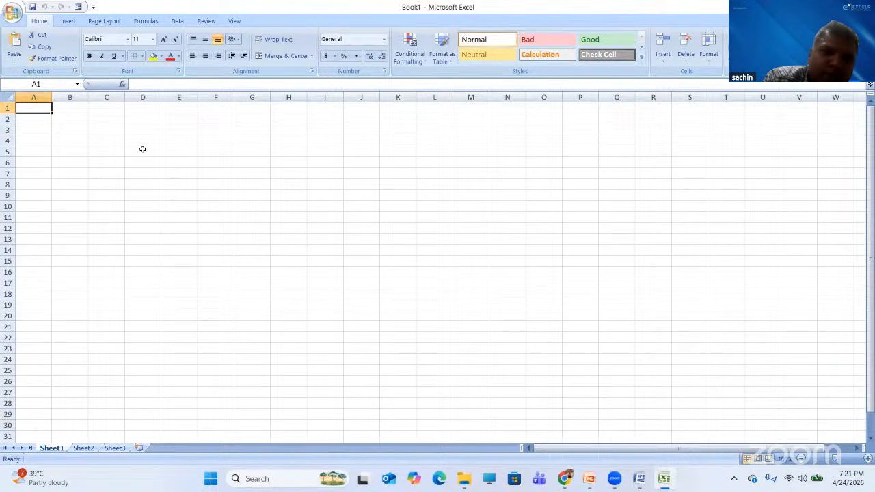
# - Zoom in and paste the copied Date/Region/Product/Sales table into Sheet1 at cell A1
pyautogui.scroll(1, 141, 148)
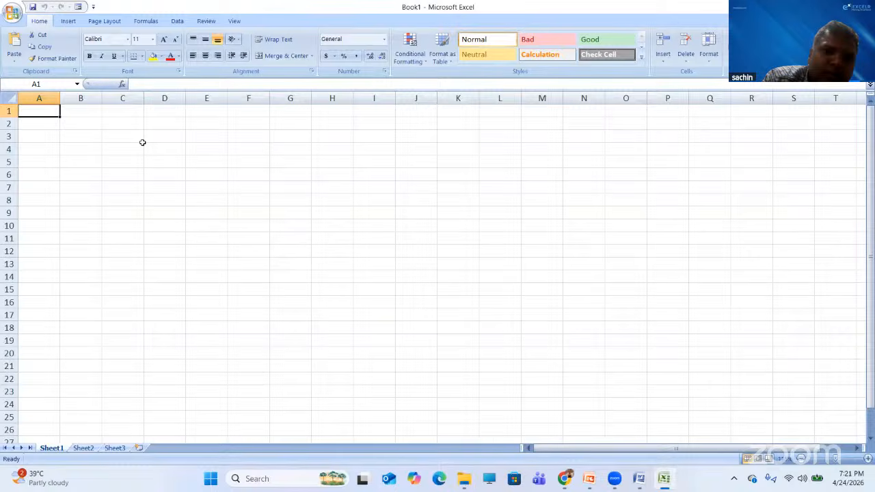
pyautogui.scroll(1, 141, 141)
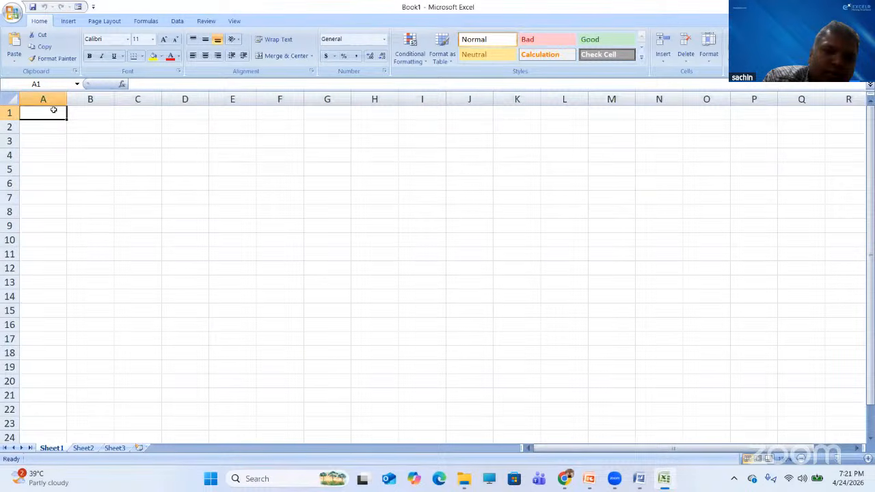
pyautogui.click(55, 154)
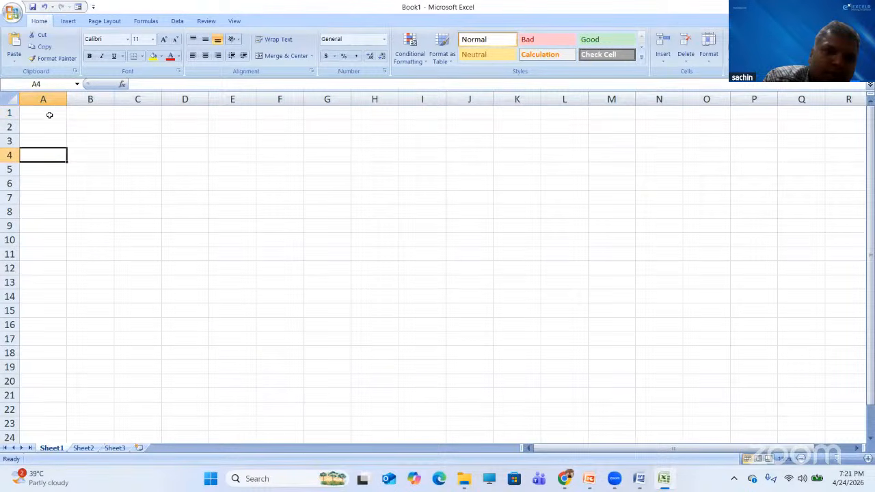
pyautogui.click(52, 109)
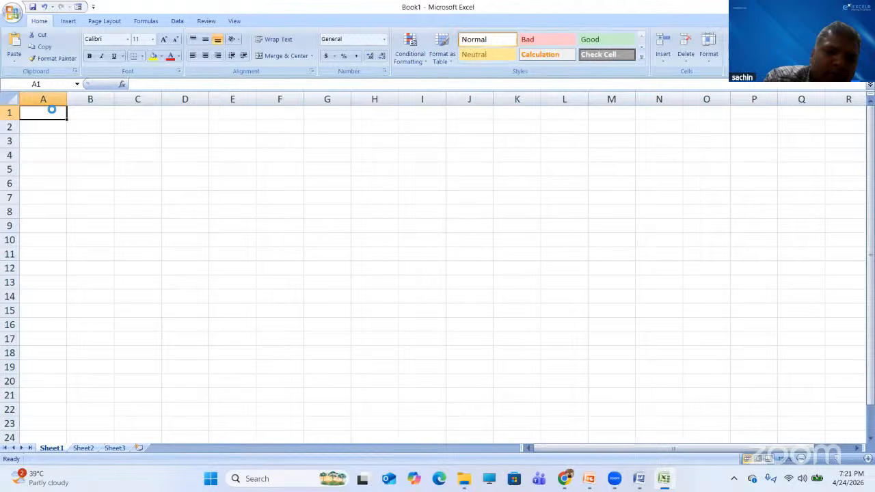
pyautogui.write('Date\tRegion\tProduct\tSales 1/1/2025\tWest\tLaptop\t50000 2/1/2025\tEast\tMobile\t20000 3/1/2025\tWest\tMobile\t15000 4/1/2025\tNorth\tLaptop\t30000 5/2/2025\tWest\tLaptop\t45000 6/2/2025\tEast\tTablet\t25000')
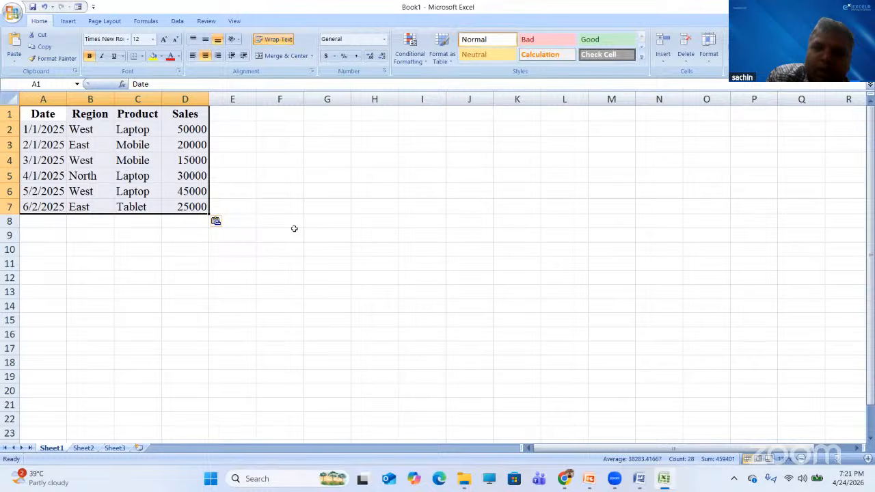
pyautogui.click(463, 436)
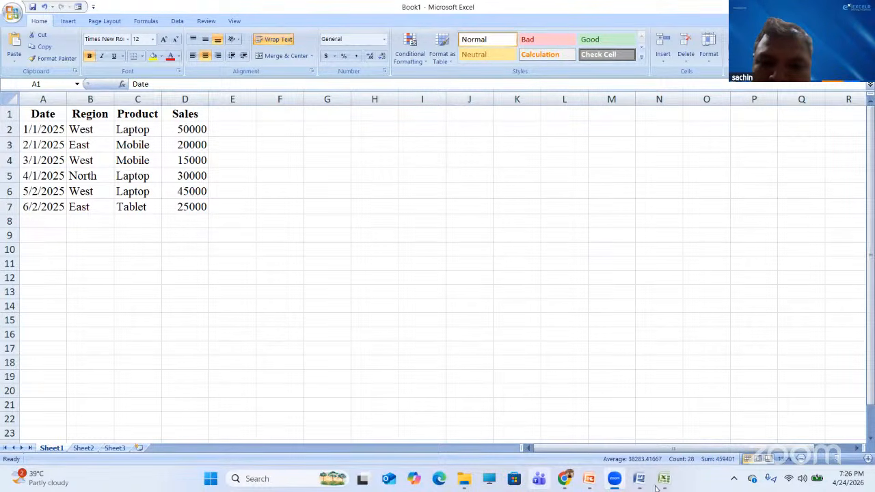
# - Read the Word guide's 'Step 2: Insert Pivot Chart' notes, then switch back to Excel's Book1
pyautogui.moveTo(670, 482)
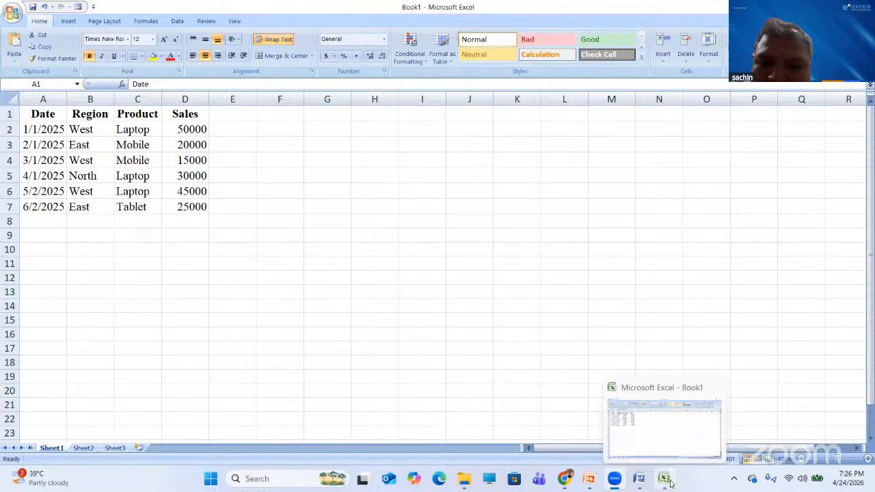
pyautogui.click(639, 479)
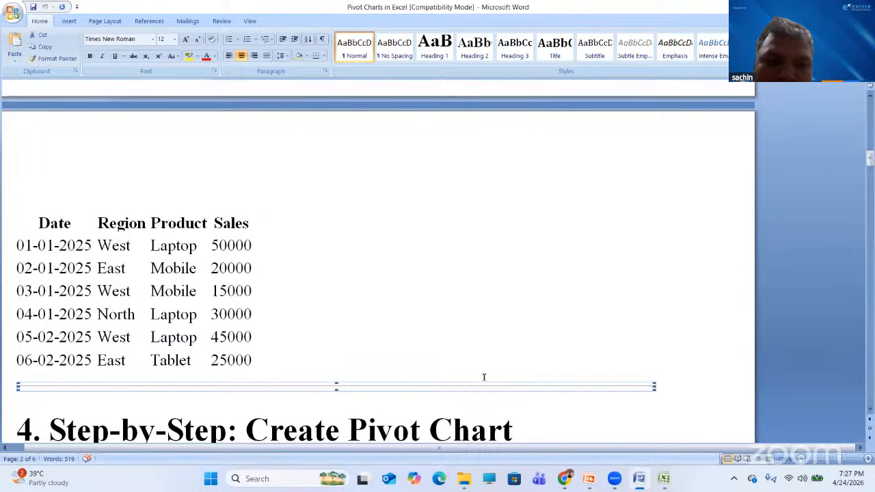
pyautogui.press('Down')
pyautogui.press('Down')
pyautogui.press('Down')
pyautogui.press('Down')
pyautogui.press('Down')
pyautogui.press('Down')
pyautogui.press('Down')
pyautogui.press('Down')
pyautogui.press('Down')
pyautogui.press('Down')
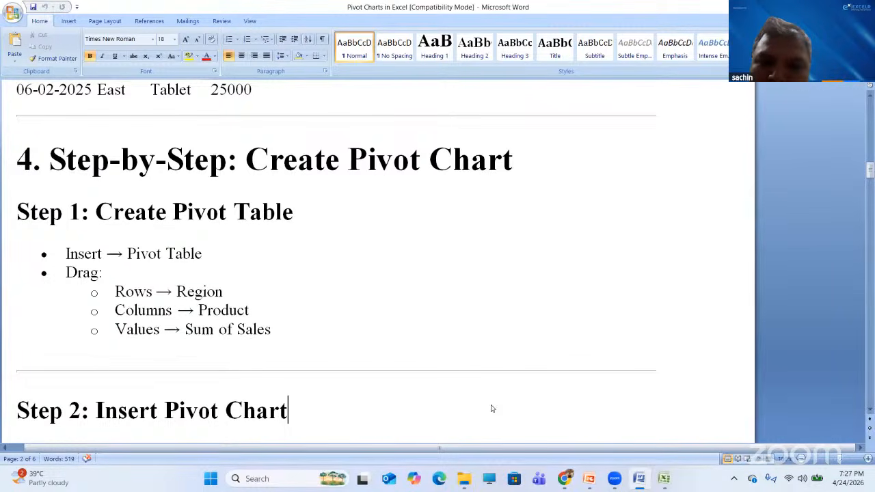
pyautogui.click(663, 478)
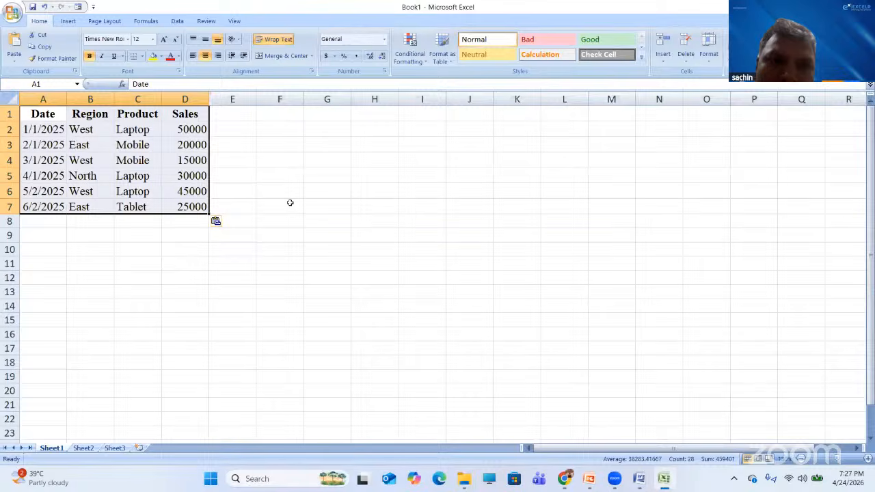
# - Open the Insert tab's PivotTable menu to reveal the PivotTable and PivotChart options
pyautogui.click(4, 145)
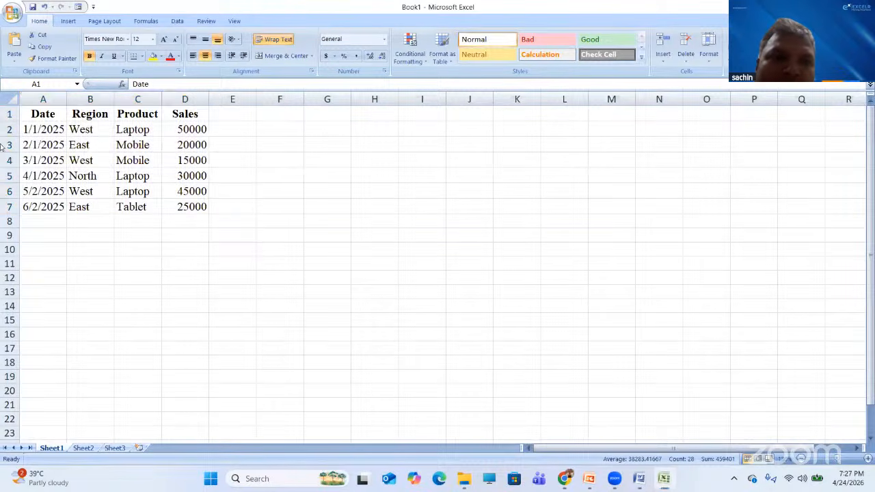
pyautogui.click(89, 146)
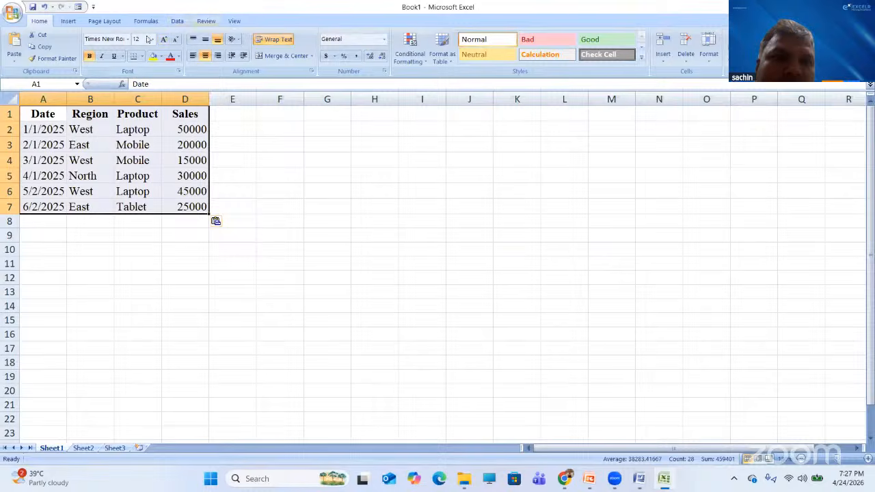
pyautogui.click(67, 22)
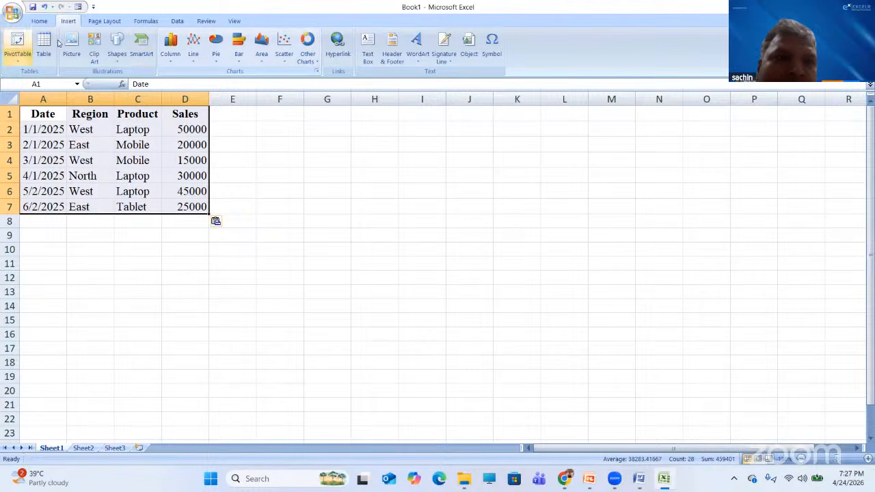
pyautogui.click(21, 65)
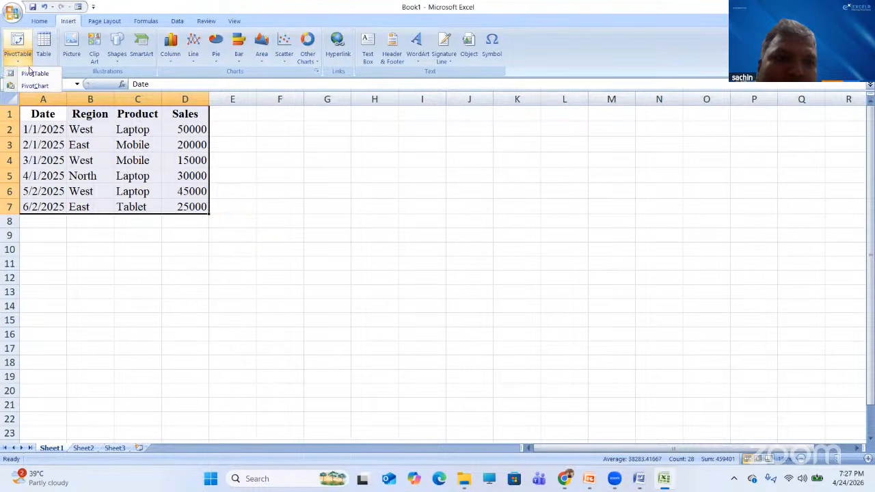
pyautogui.click(33, 75)
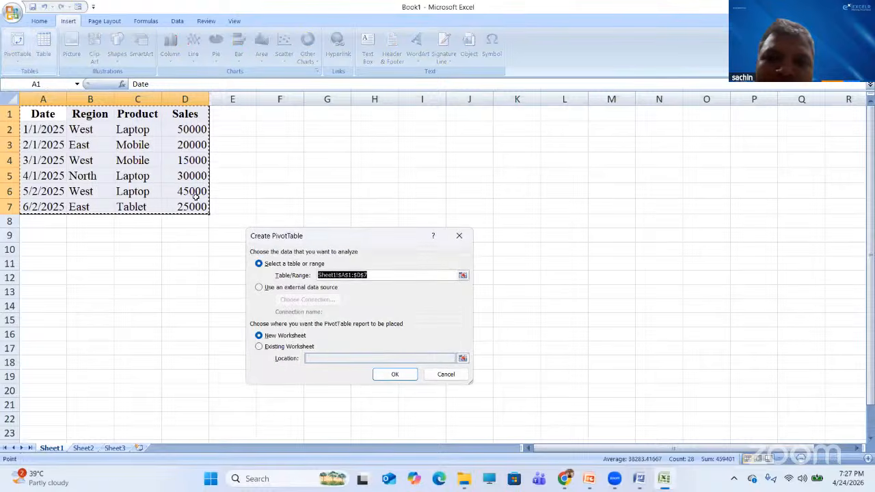
pyautogui.click(260, 347)
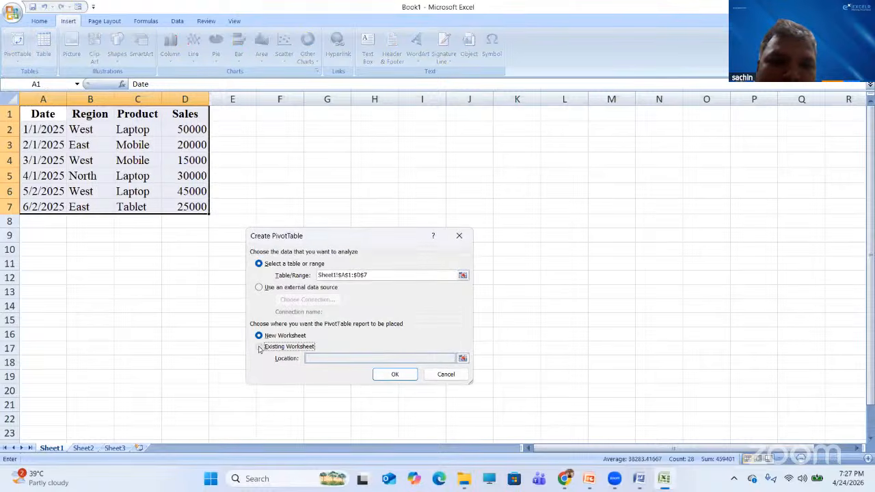
pyautogui.click(462, 359)
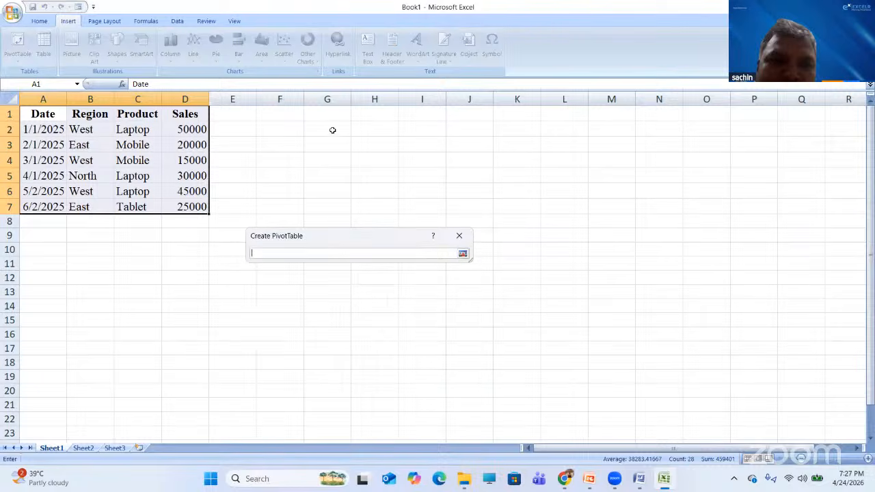
pyautogui.click(287, 129)
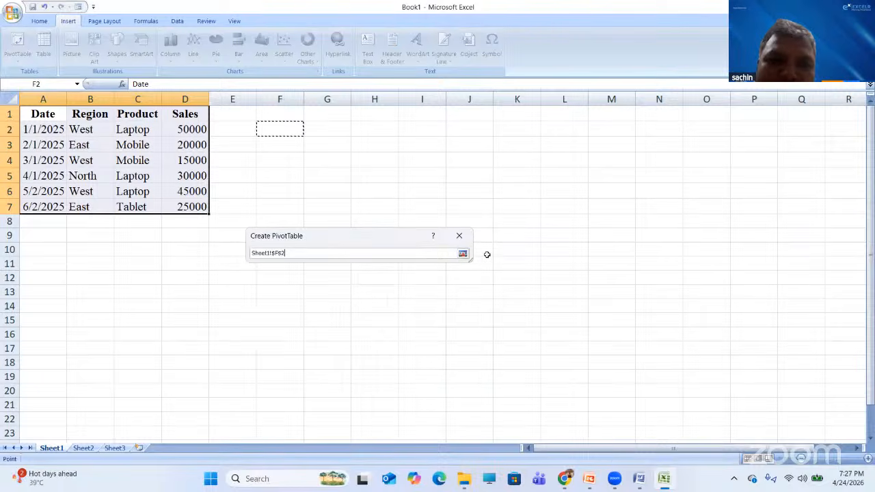
pyautogui.click(463, 254)
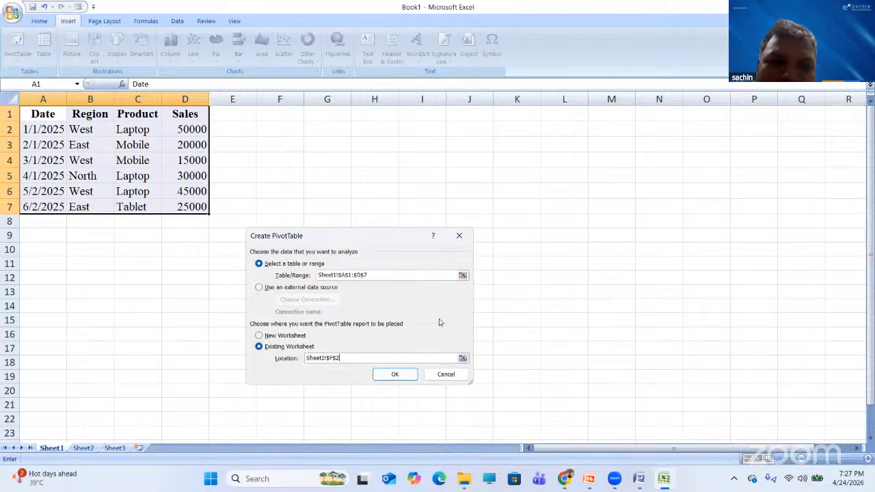
pyautogui.click(396, 374)
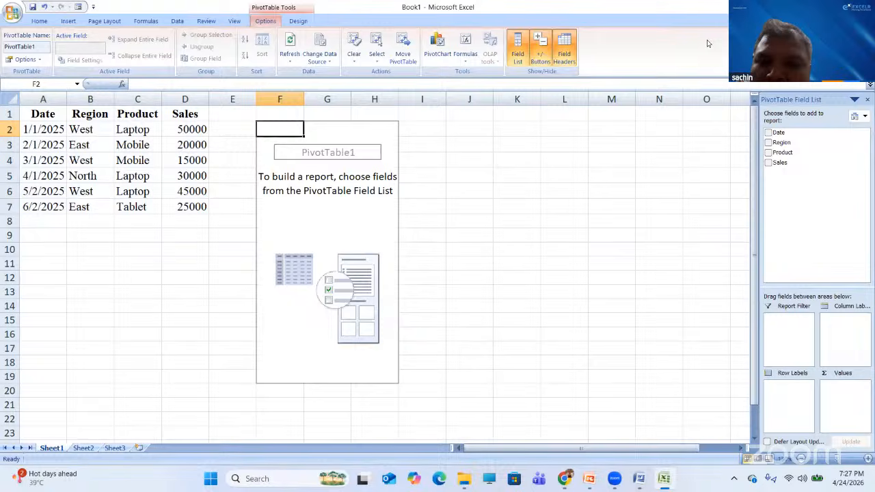
pyautogui.click(640, 483)
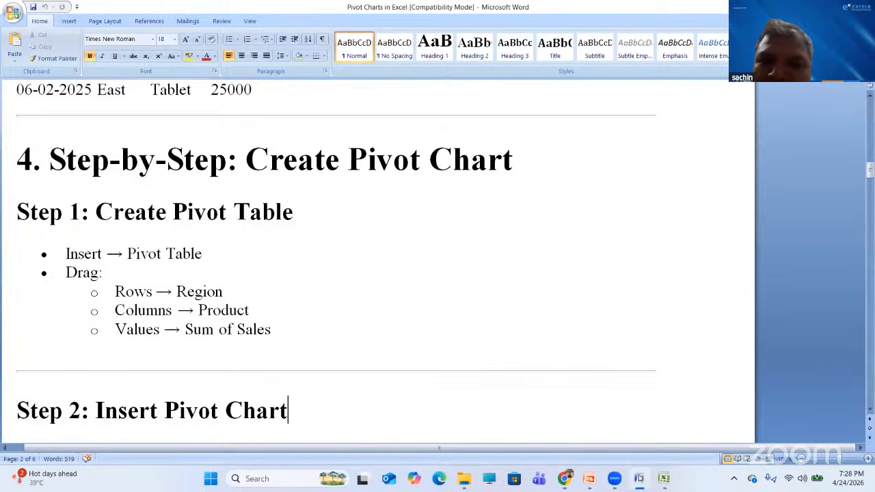
pyautogui.click(639, 479)
# - Put Region in rows, Product in columns and Sum of Sales in values, totalling 185000
pyautogui.moveTo(781, 142); pyautogui.dragTo(777, 421)
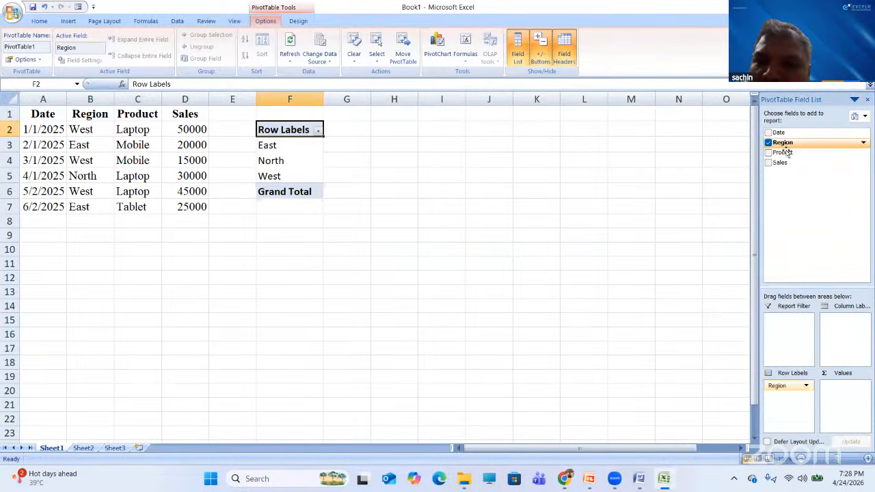
pyautogui.moveTo(785, 152); pyautogui.dragTo(835, 332)
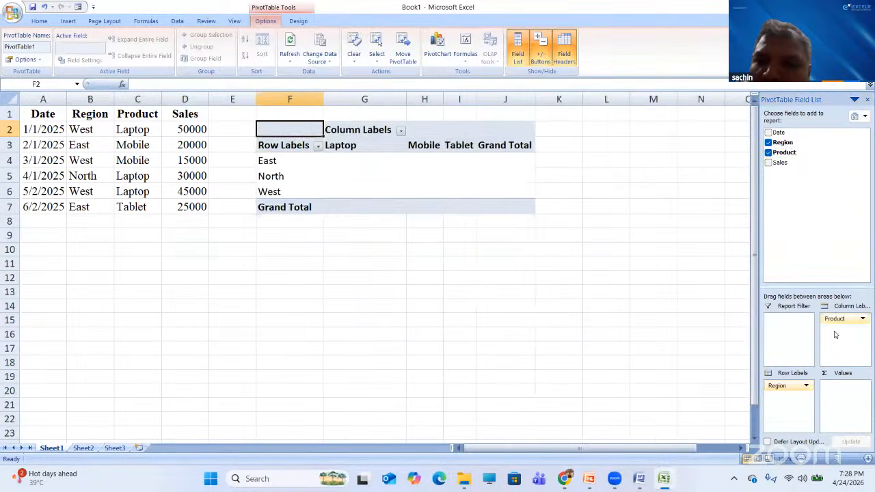
pyautogui.moveTo(778, 163); pyautogui.dragTo(833, 399)
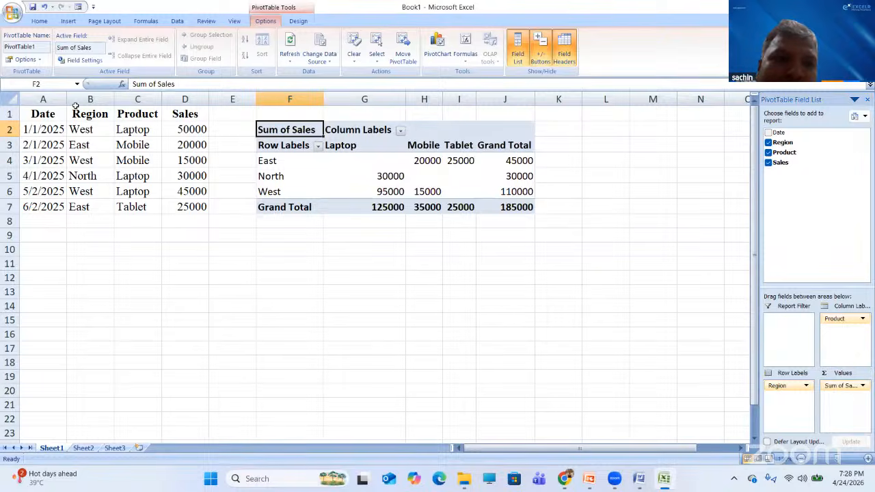
pyautogui.click(39, 62)
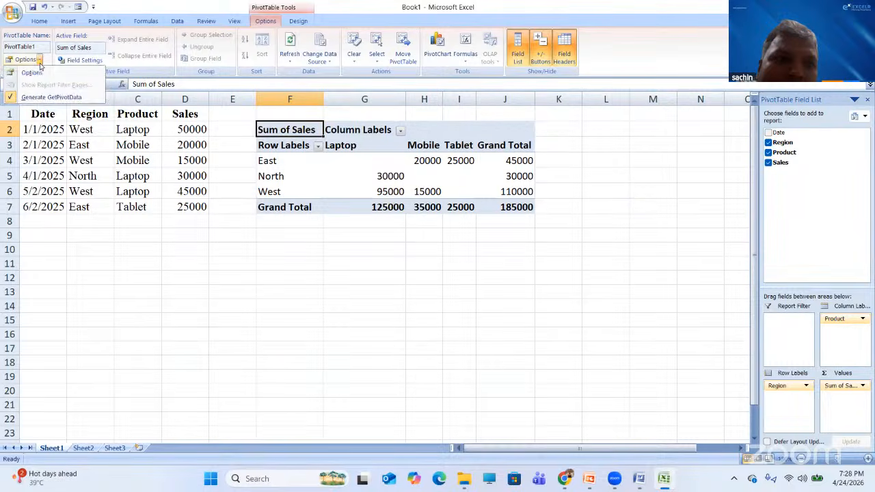
pyautogui.click(40, 63)
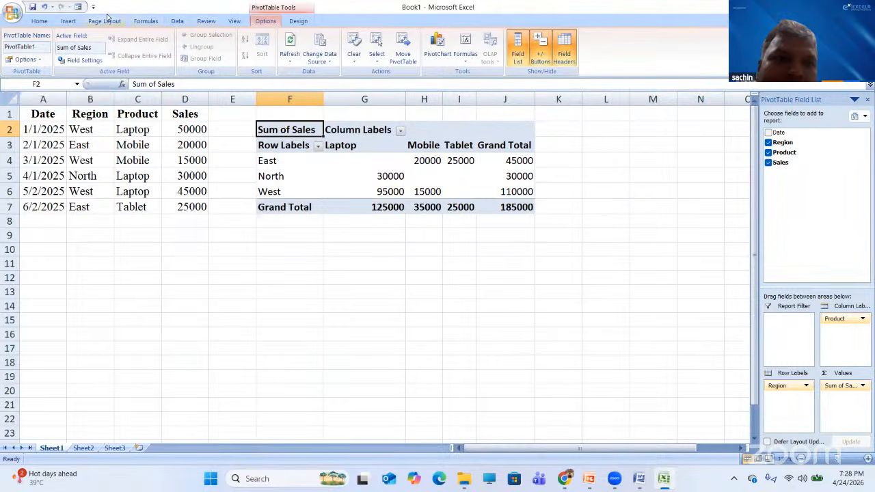
# - Start a PivotTable with PivotChart from cell F11, then cancel the dialog
pyautogui.click(69, 20)
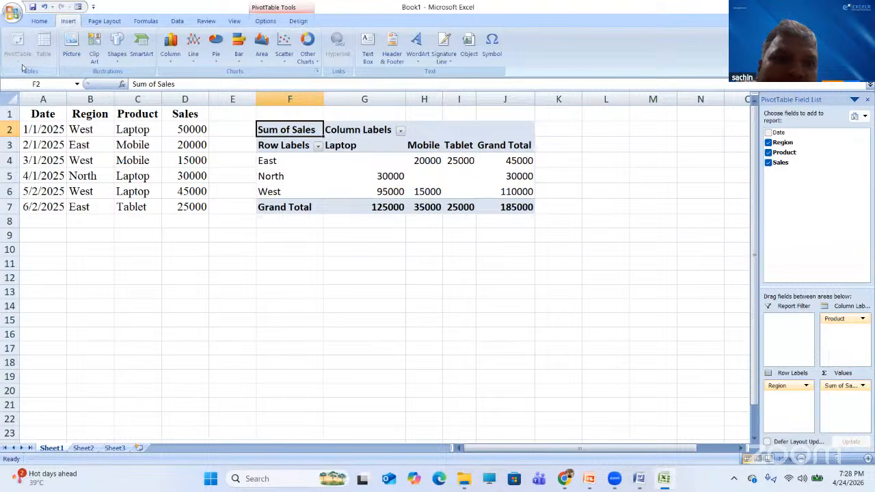
pyautogui.click(306, 260)
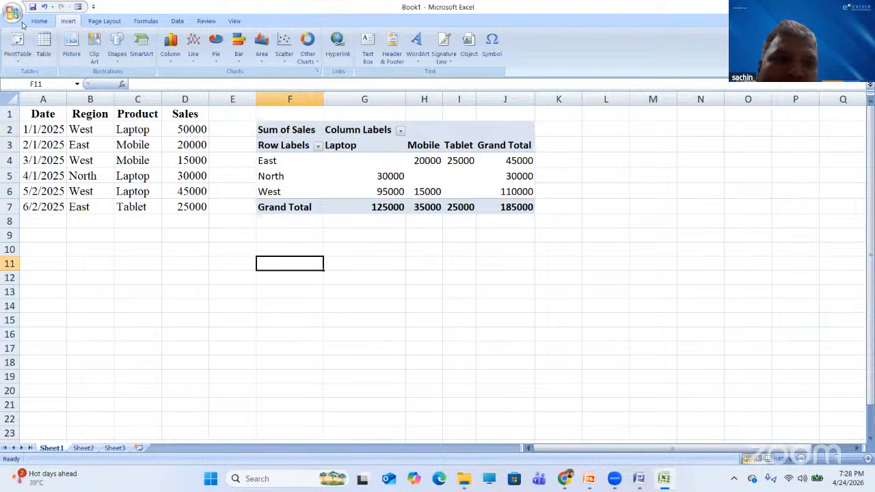
pyautogui.click(23, 63)
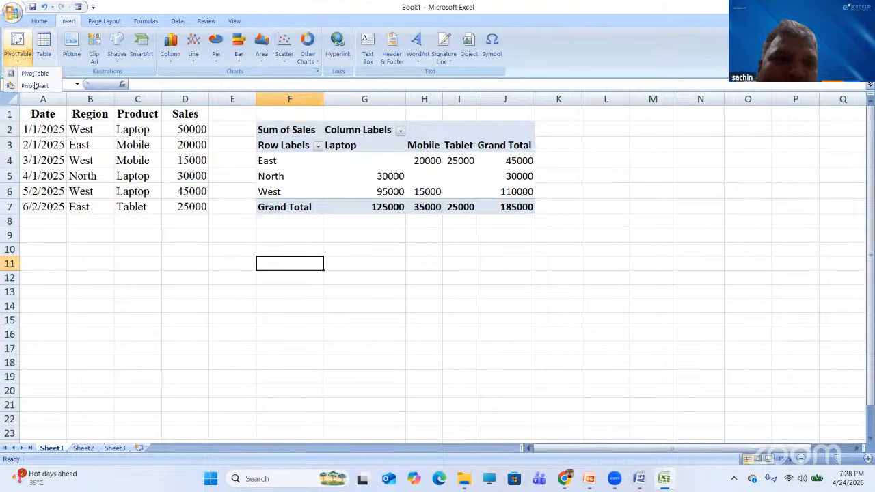
pyautogui.click(34, 87)
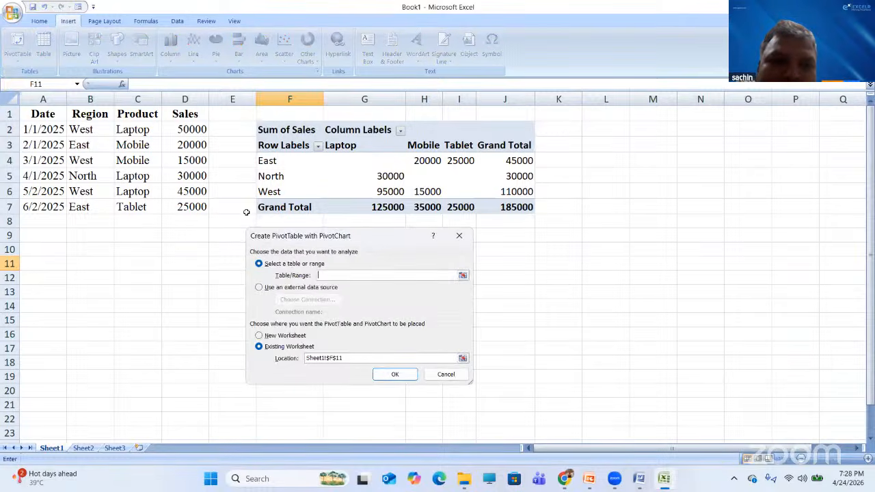
pyautogui.click(463, 244)
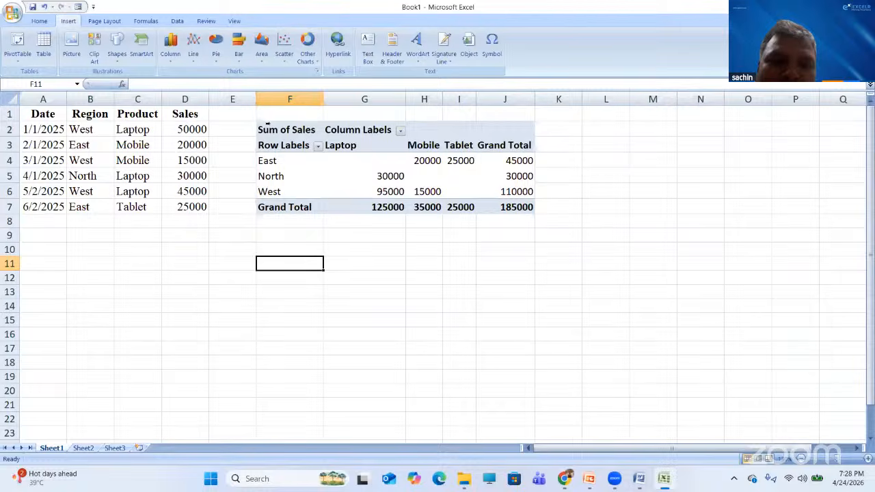
# - Select the whole Region/Product pivot table and delete it
pyautogui.click(271, 128)
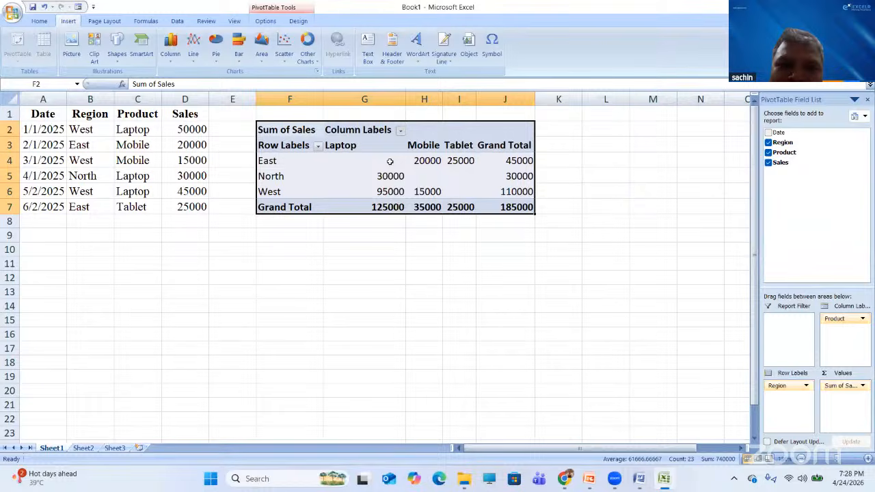
pyautogui.moveTo(390, 161)
pyautogui.press('Delete')
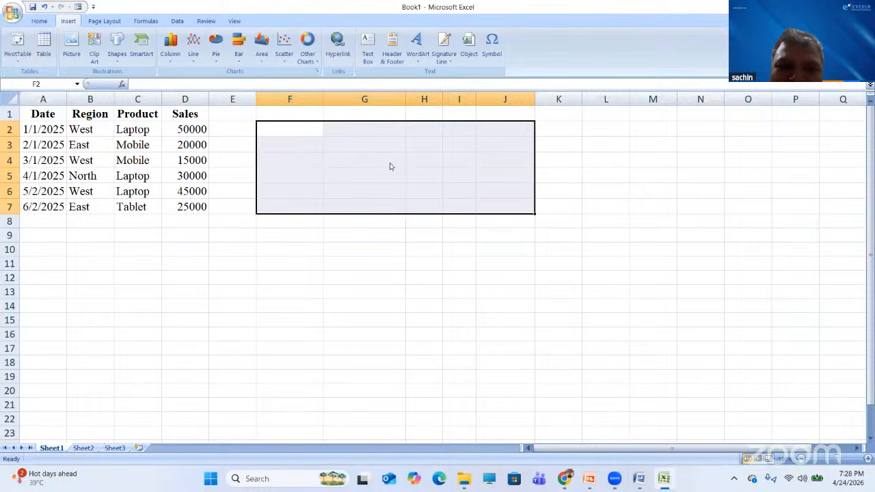
pyautogui.click(330, 276)
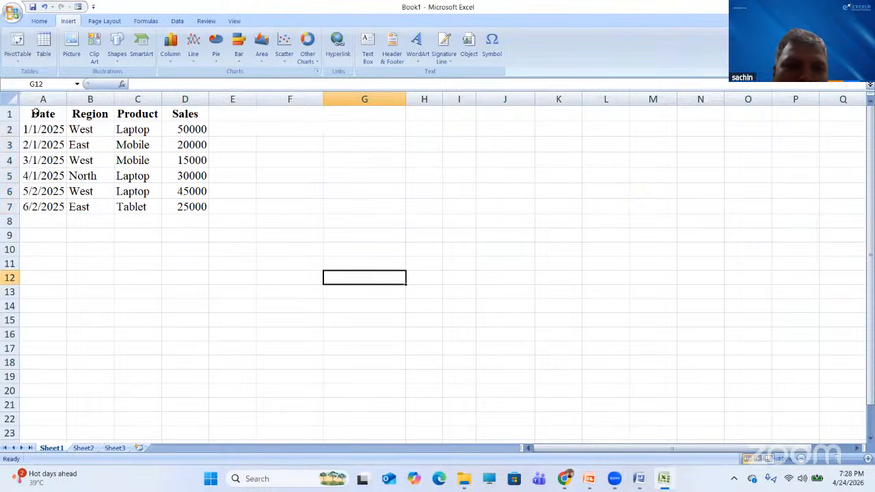
# - Select A1:D7 and insert a PivotTable with PivotChart on the existing worksheet at F3
pyautogui.moveTo(33, 114); pyautogui.dragTo(178, 205)
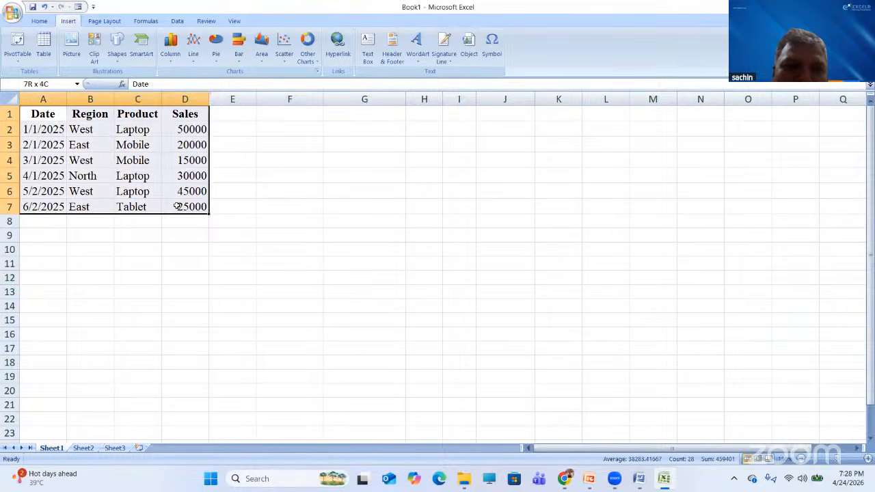
pyautogui.click(17, 63)
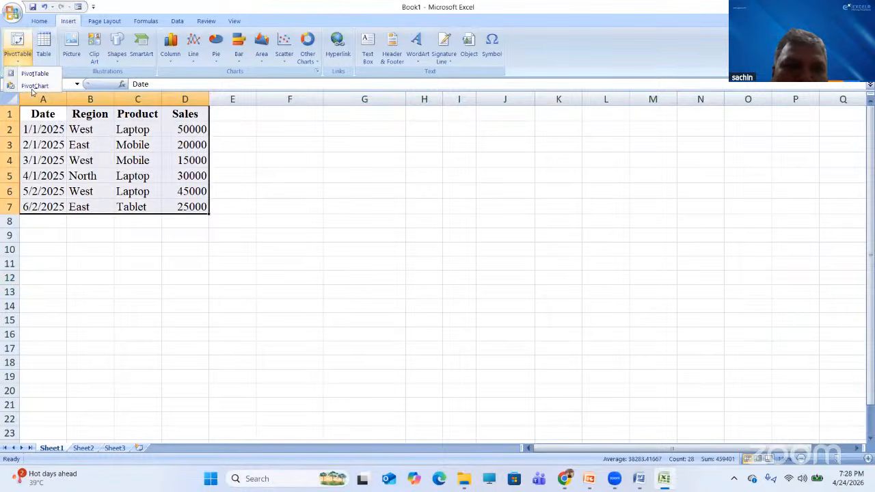
pyautogui.click(41, 87)
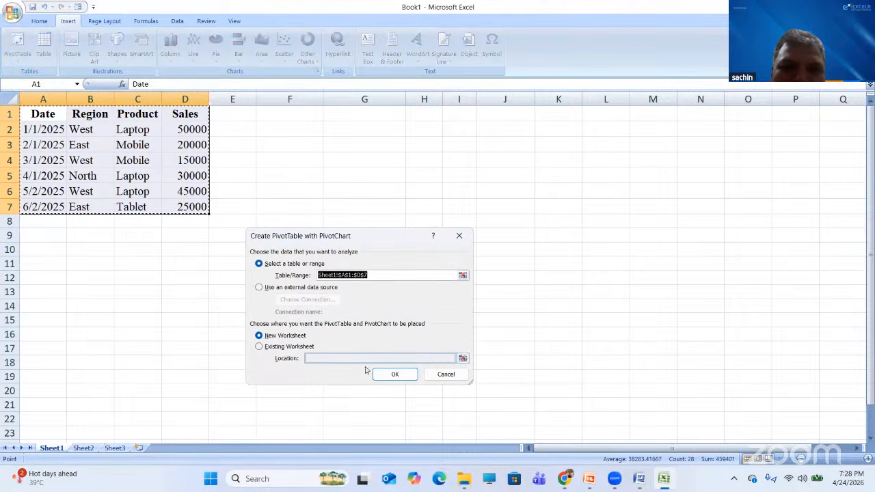
pyautogui.click(464, 360)
pyautogui.hotkey('alt', 'e')
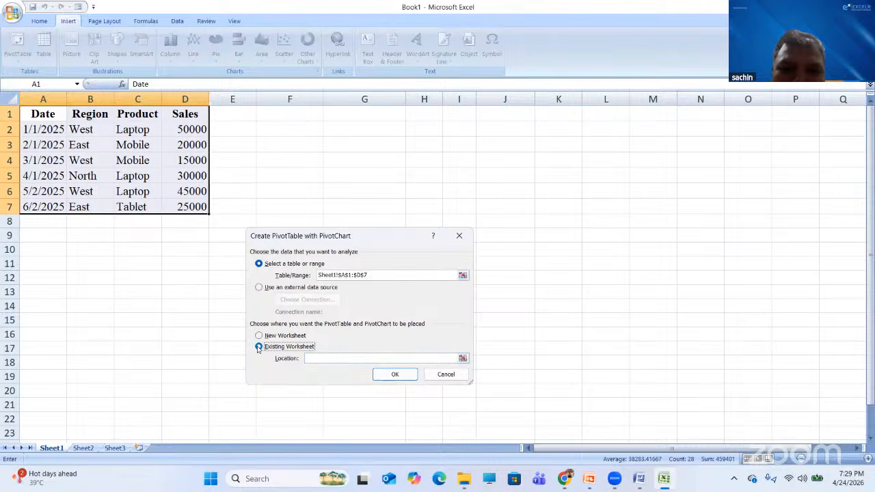
pyautogui.click(462, 359)
pyautogui.click(307, 145)
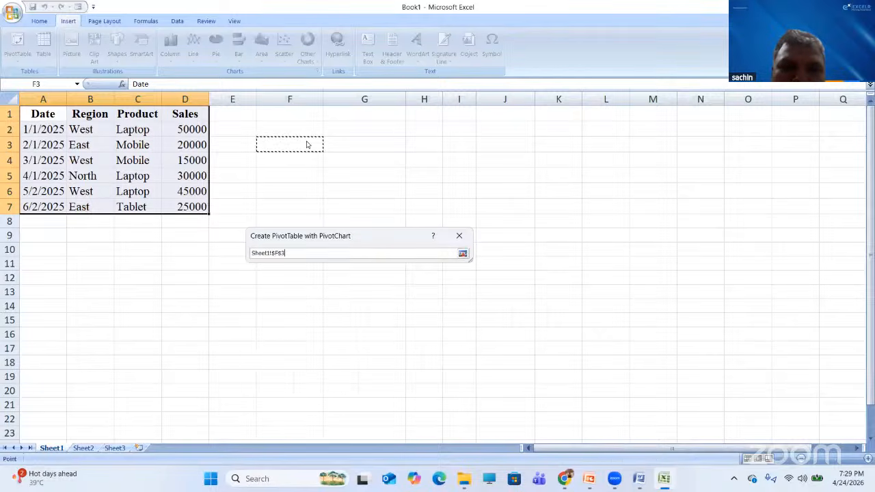
pyautogui.click(463, 254)
pyautogui.click(406, 374)
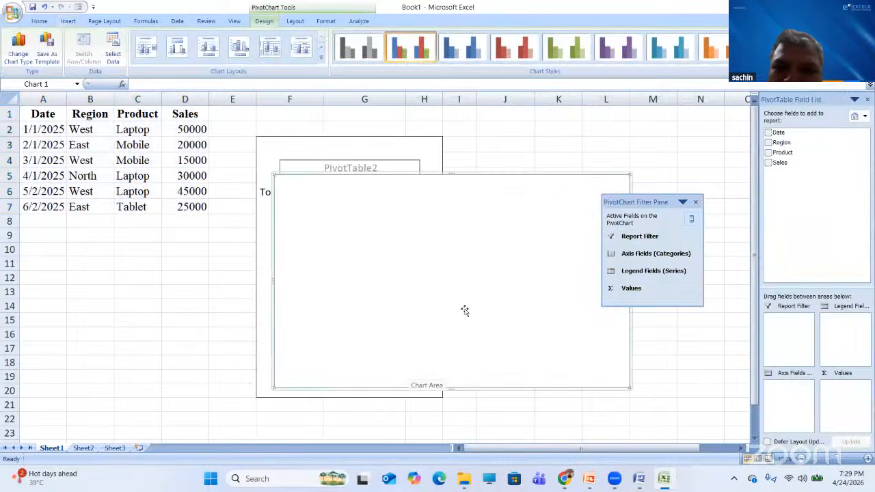
# - Add Region as axis, Product as legend and Sum of Sales as values, then move the chart below the table
pyautogui.moveTo(781, 142); pyautogui.dragTo(787, 387)
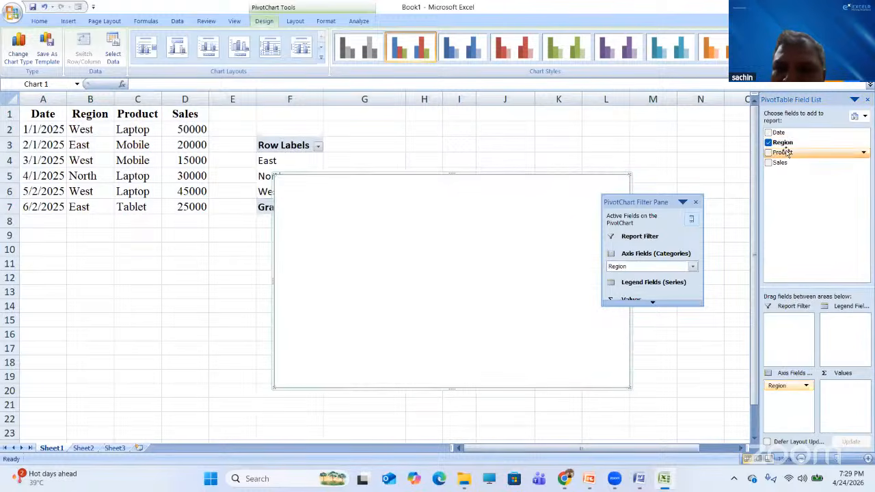
pyautogui.moveTo(786, 153); pyautogui.dragTo(843, 321)
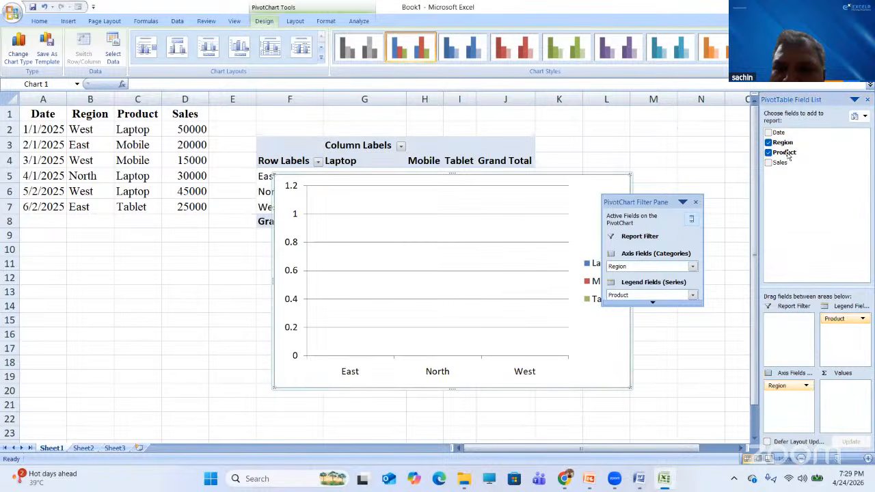
pyautogui.moveTo(780, 163); pyautogui.dragTo(842, 398)
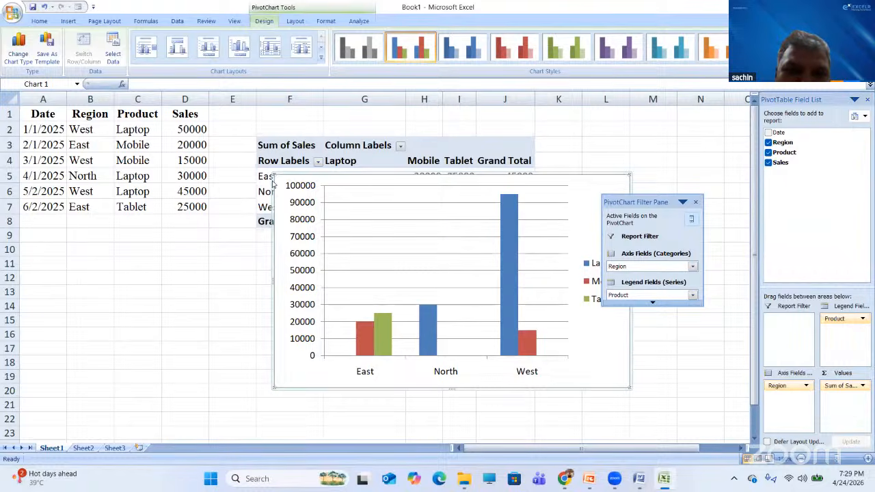
pyautogui.moveTo(302, 176); pyautogui.dragTo(252, 256)
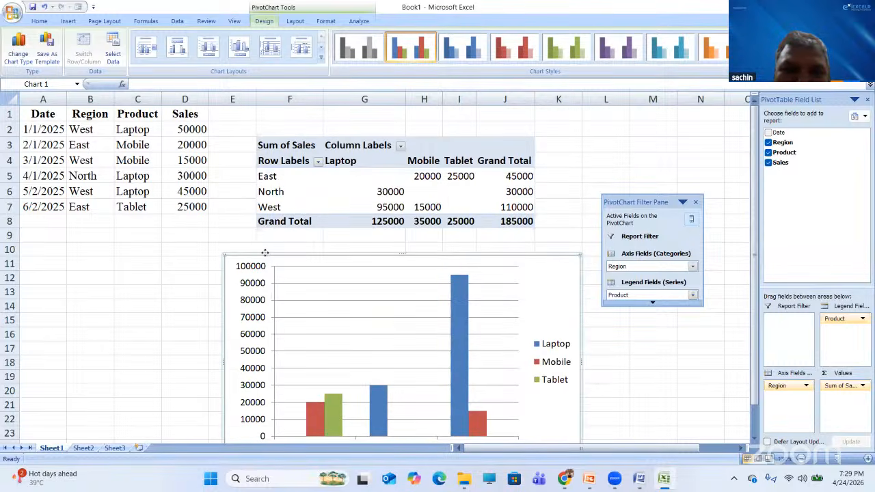
# - Drop the PivotChart just below row 8 and reselect it, opening its Filter Pane
pyautogui.moveTo(264, 253); pyautogui.dragTo(270, 237)
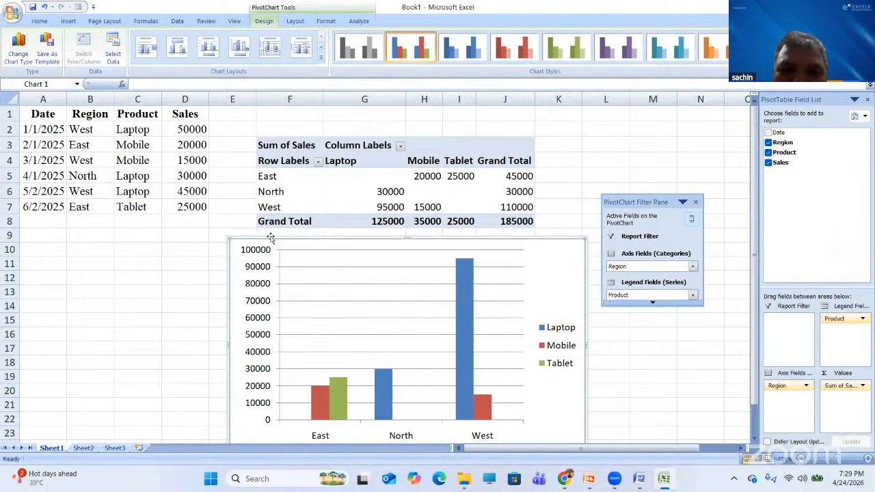
pyautogui.click(420, 479)
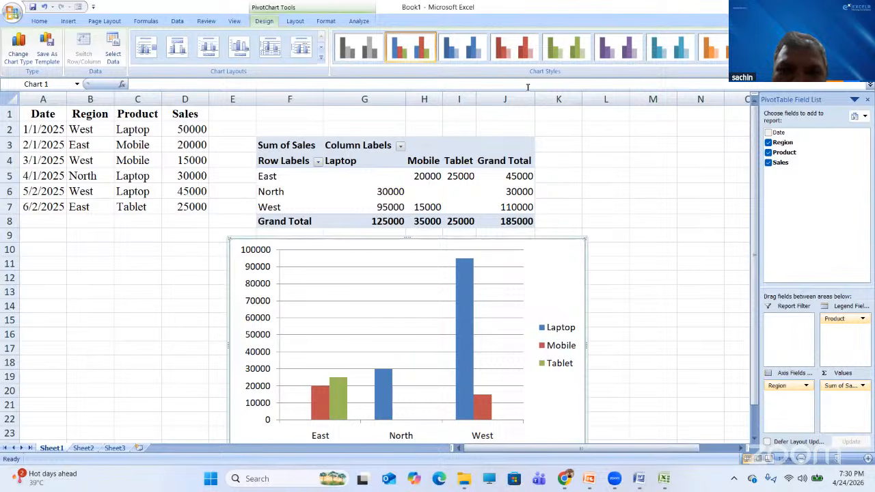
pyautogui.click(352, 245)
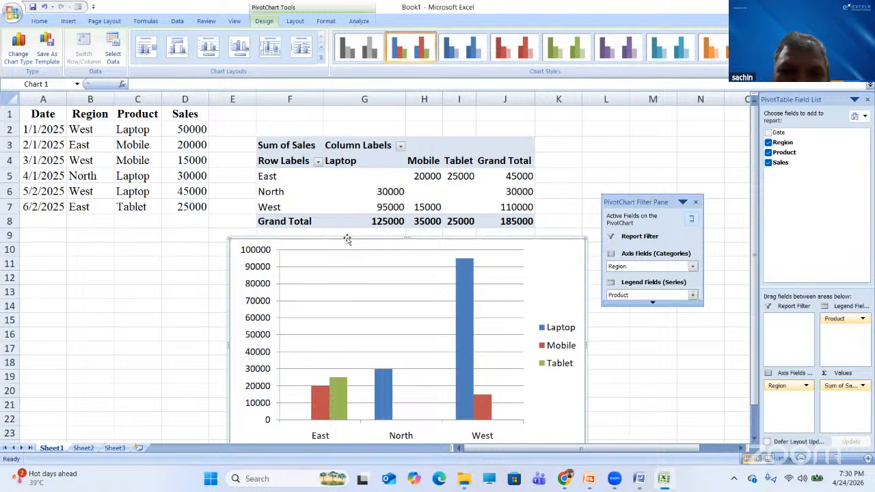
# - Delete the old pivot chart and its pivot table, leaving only the sales data
pyautogui.press('Delete')
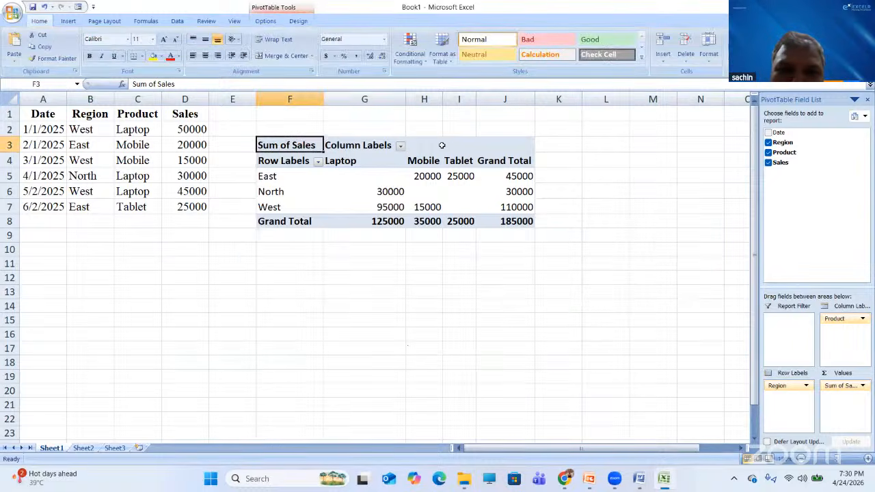
pyautogui.click(304, 140)
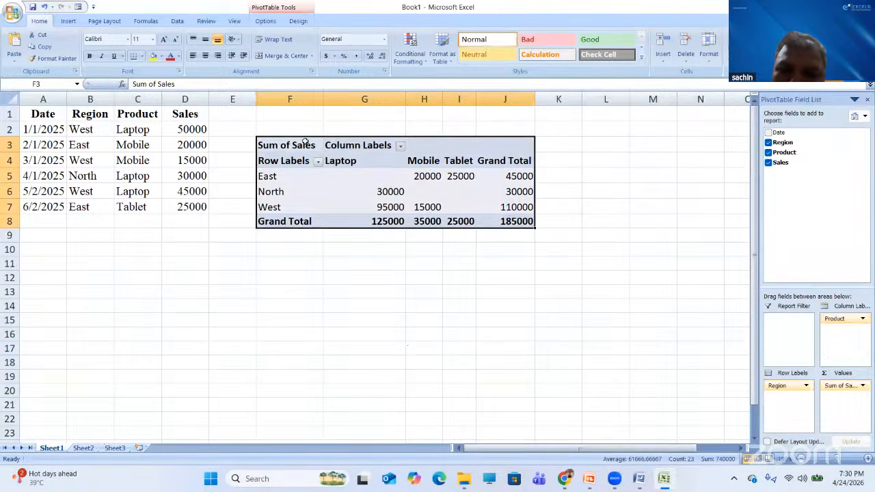
pyautogui.press('Delete')
pyautogui.click(265, 287)
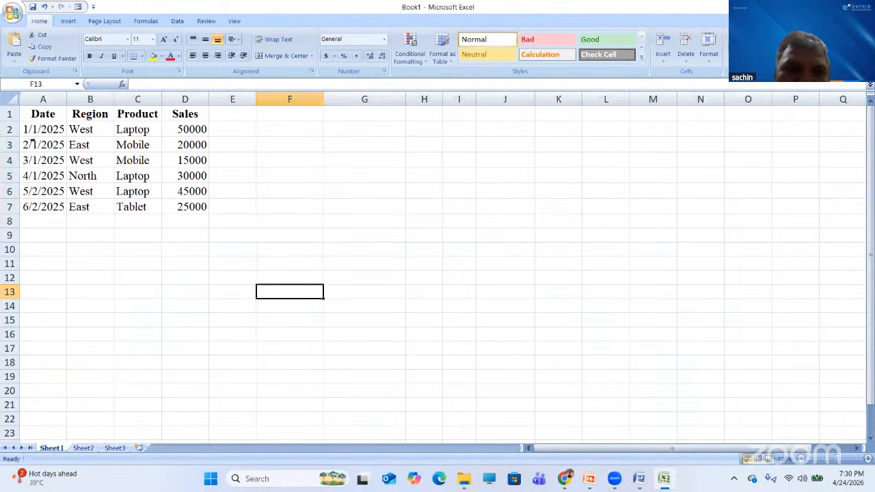
# - Select A1:D7 and set up a PivotTable with PivotChart on the existing worksheet at Sheet1!$F$3
pyautogui.moveTo(38, 116); pyautogui.dragTo(179, 208)
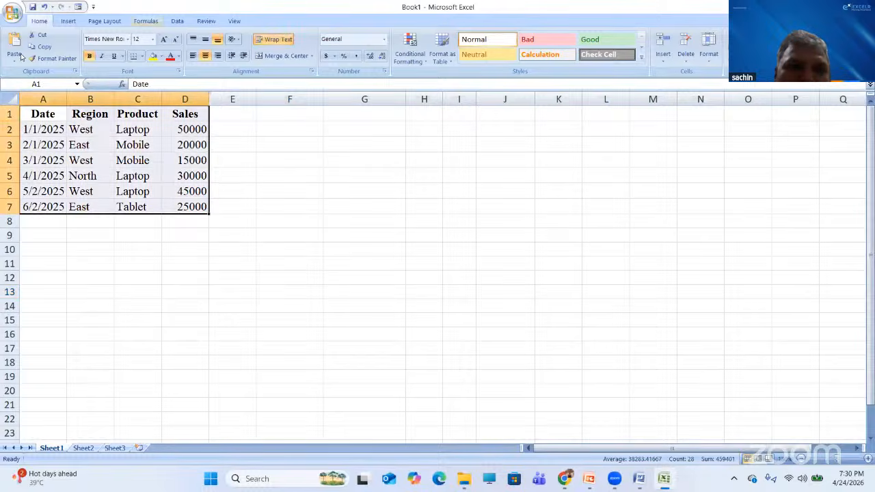
pyautogui.click(68, 21)
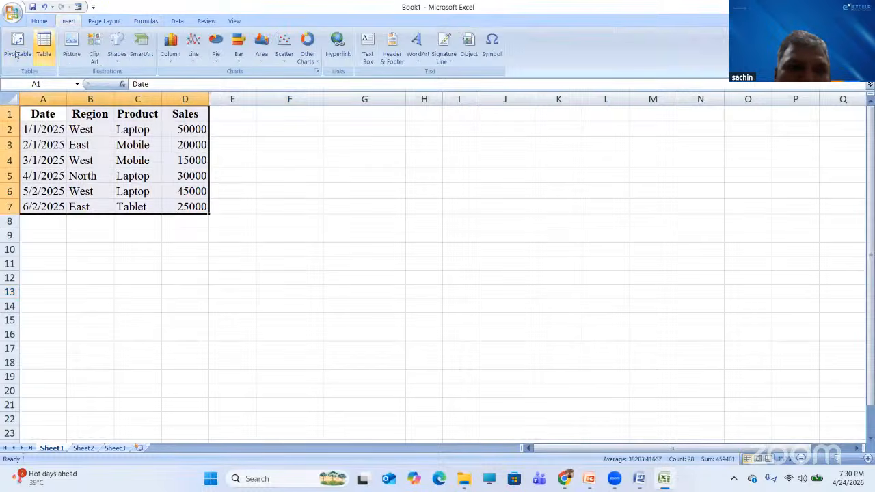
pyautogui.click(18, 56)
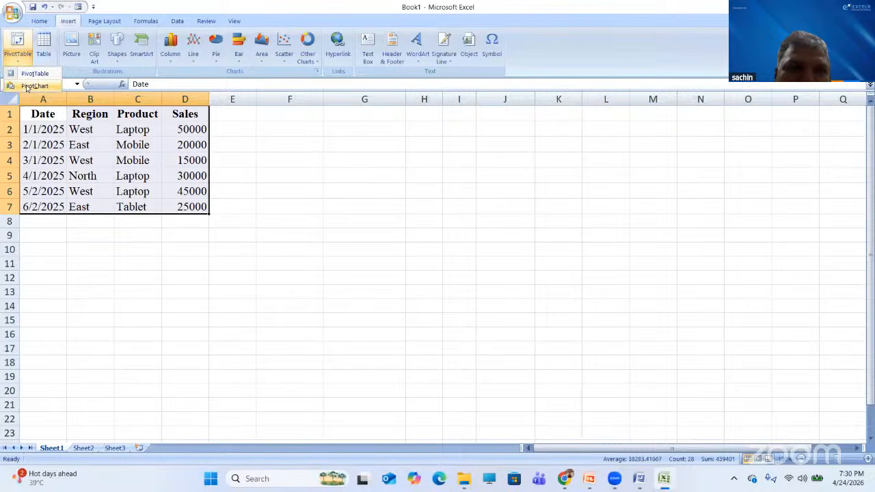
pyautogui.click(27, 86)
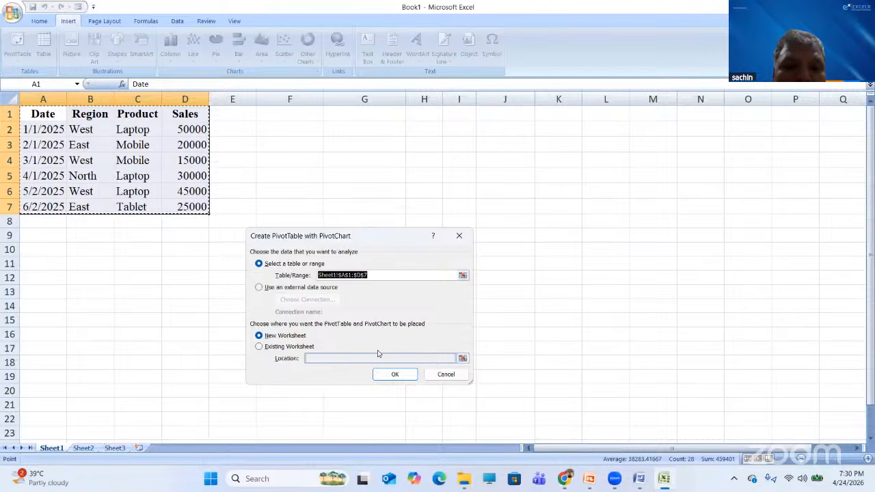
pyautogui.click(279, 347)
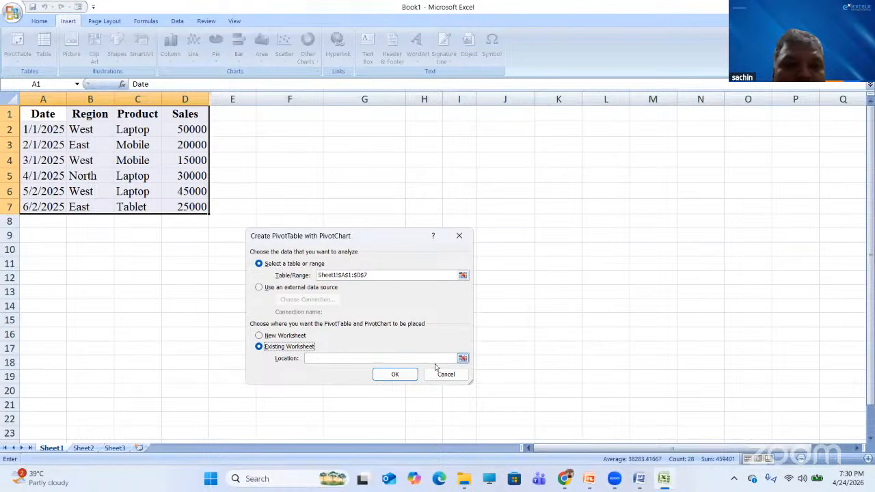
pyautogui.click(463, 359)
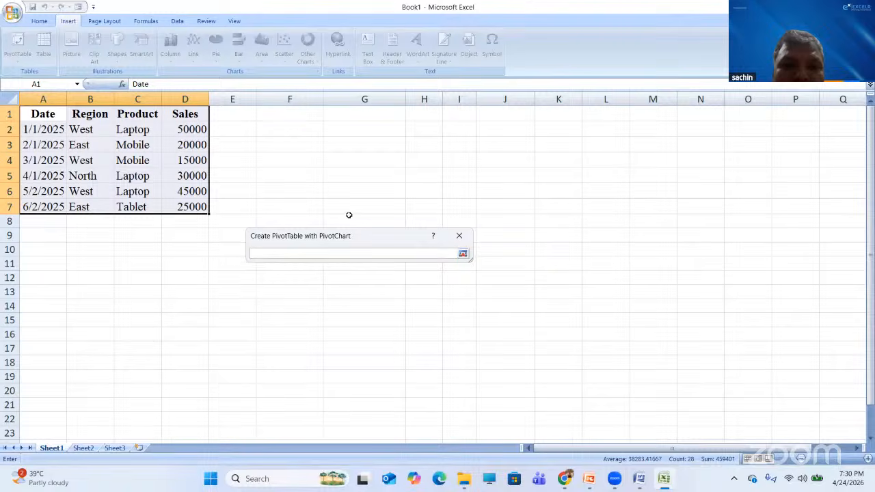
pyautogui.click(299, 141)
pyautogui.click(463, 254)
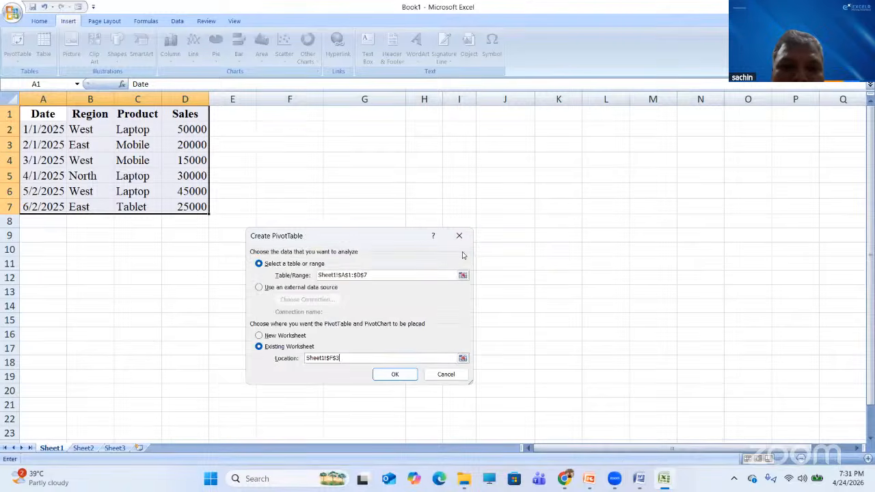
# - Create the F3 pivot chart with Region on the axis, Product as legend series and summed Sales
pyautogui.click(395, 376)
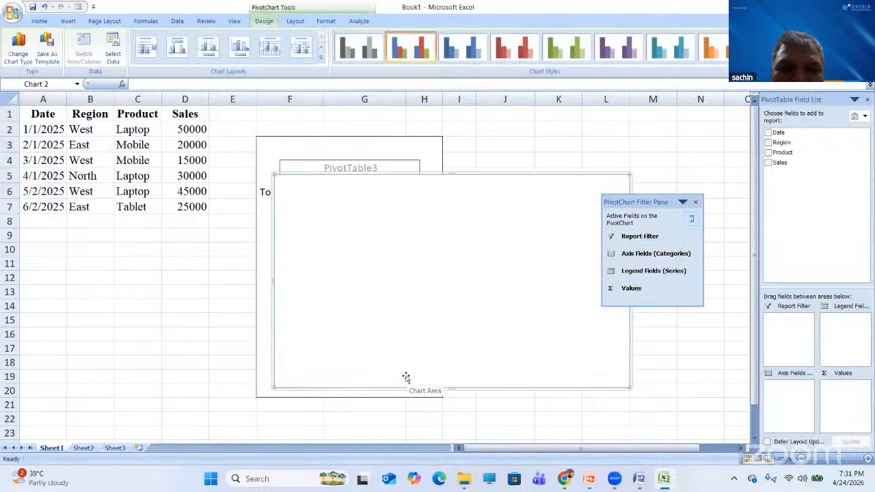
pyautogui.moveTo(779, 142); pyautogui.dragTo(835, 322)
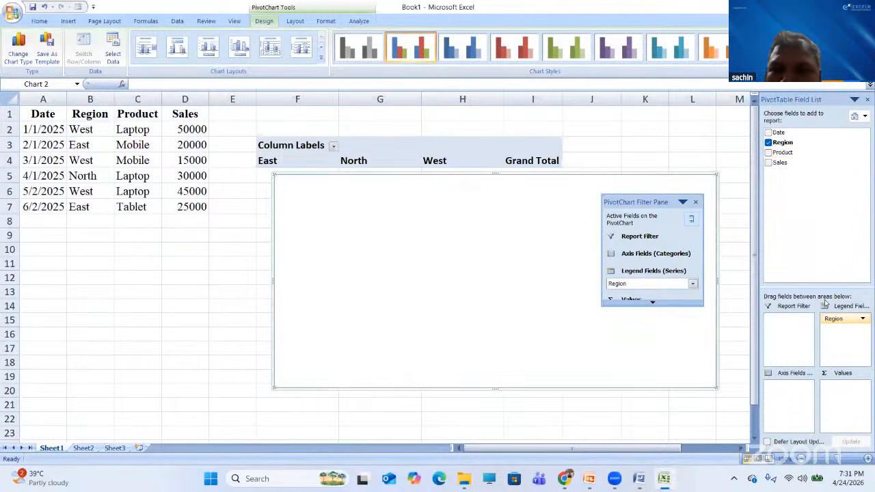
pyautogui.moveTo(846, 323); pyautogui.dragTo(793, 410)
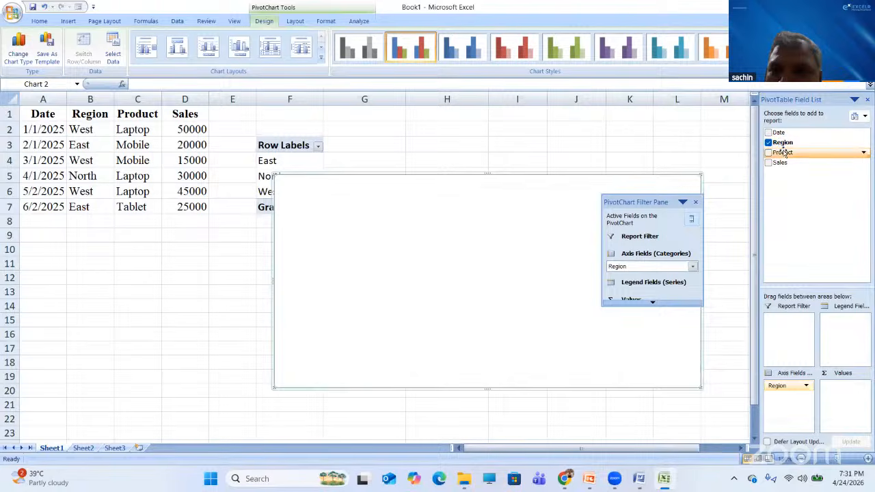
pyautogui.moveTo(782, 153); pyautogui.dragTo(849, 348)
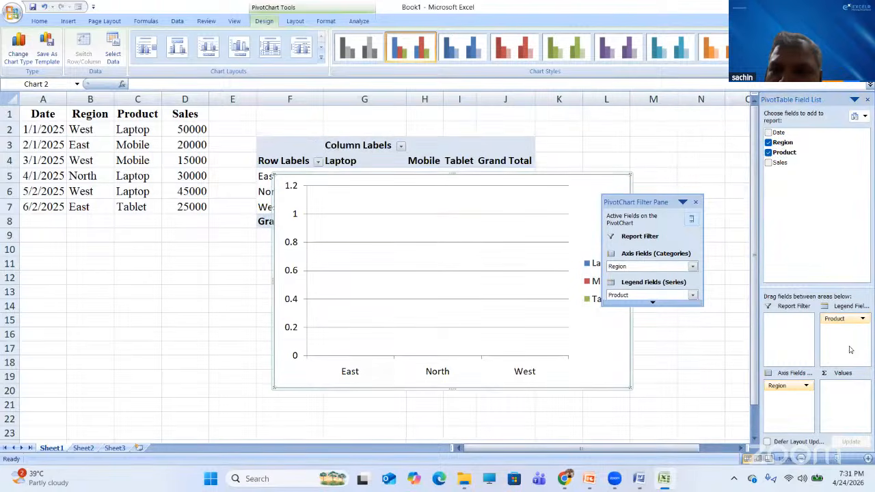
pyautogui.moveTo(781, 164); pyautogui.dragTo(852, 388)
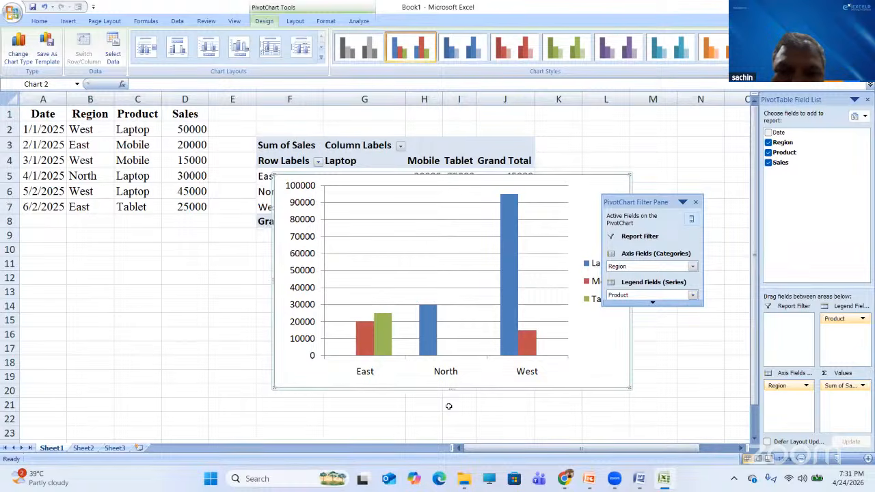
pyautogui.hotkey('alt', 'Tab')
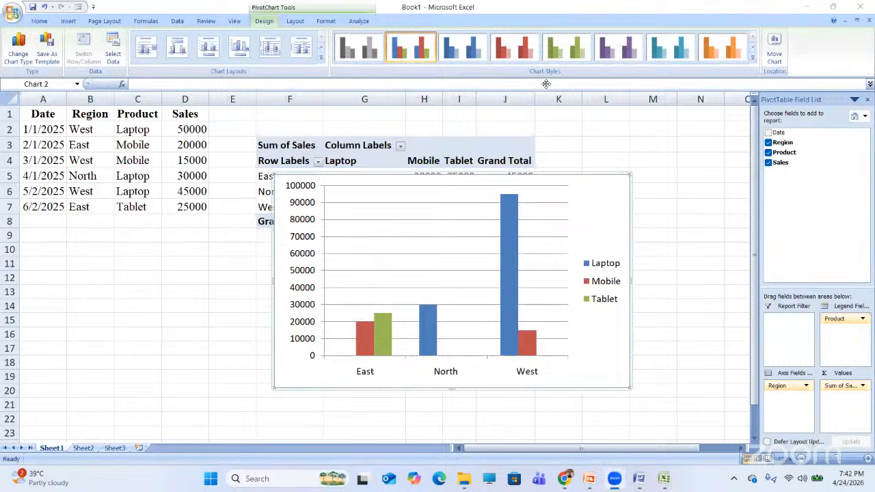
# - In the Word notes, read past the example output and chart types to the '4. Pie Chart' section
pyautogui.click(639, 479)
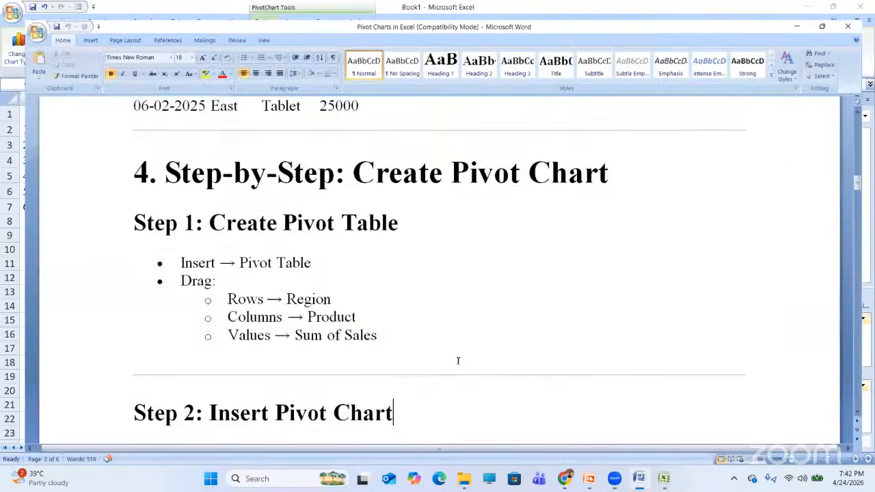
pyautogui.press('Down')
pyautogui.press('Down')
pyautogui.press('Down')
pyautogui.press('Down')
pyautogui.press('Down')
pyautogui.press('Down')
pyautogui.press('Down')
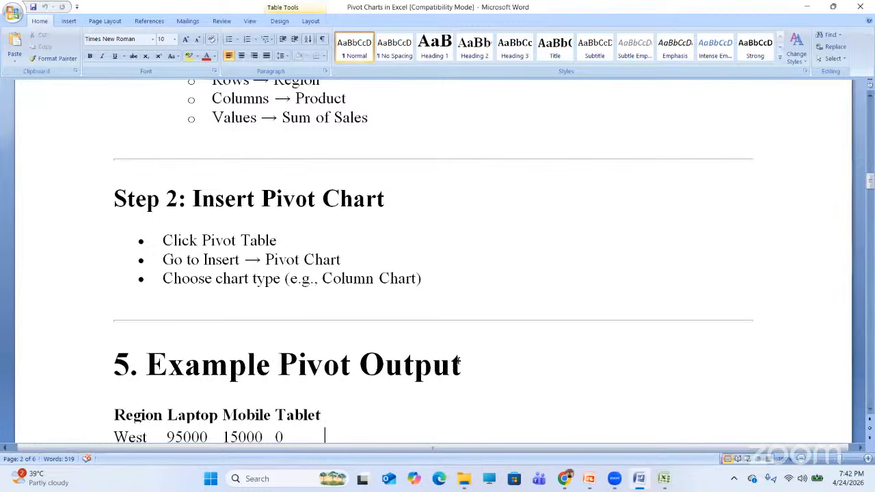
pyautogui.press('Down')
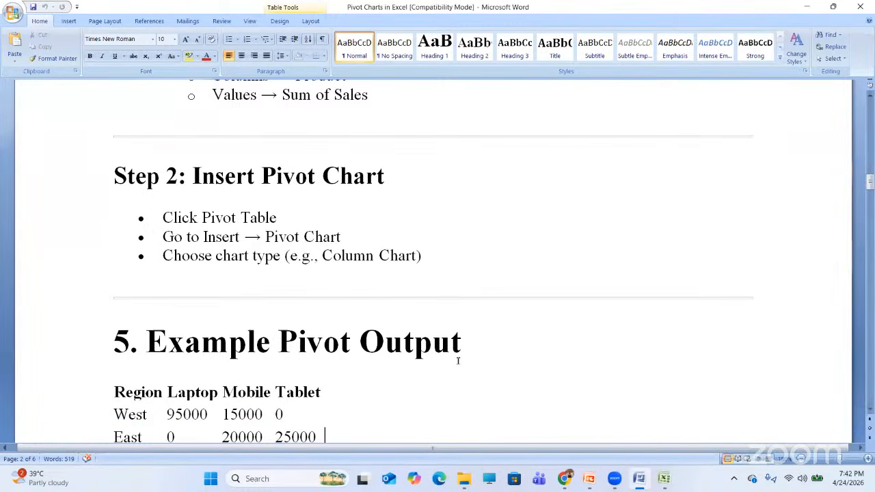
pyautogui.press('Down')
pyautogui.press('Down')
pyautogui.press('Down')
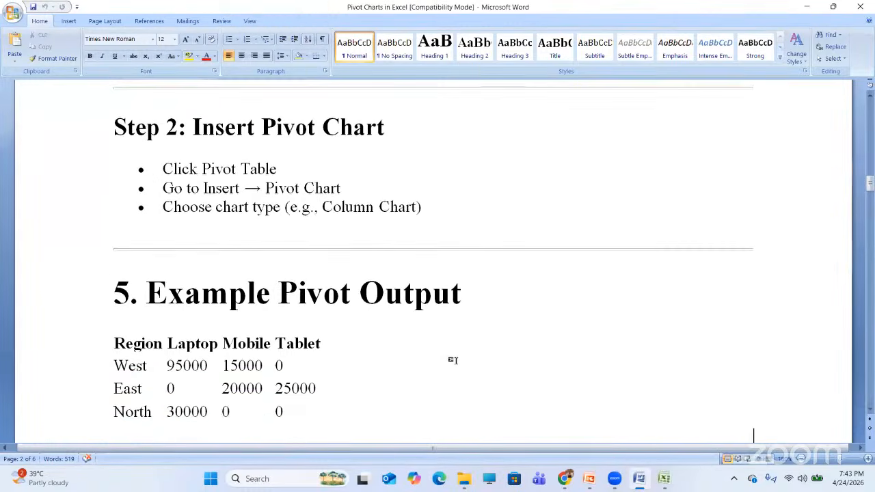
pyautogui.press('Down')
pyautogui.press('Down')
pyautogui.press('Down')
pyautogui.press('Down')
pyautogui.press('Down')
pyautogui.press('Down')
pyautogui.press('Down')
pyautogui.press('Down')
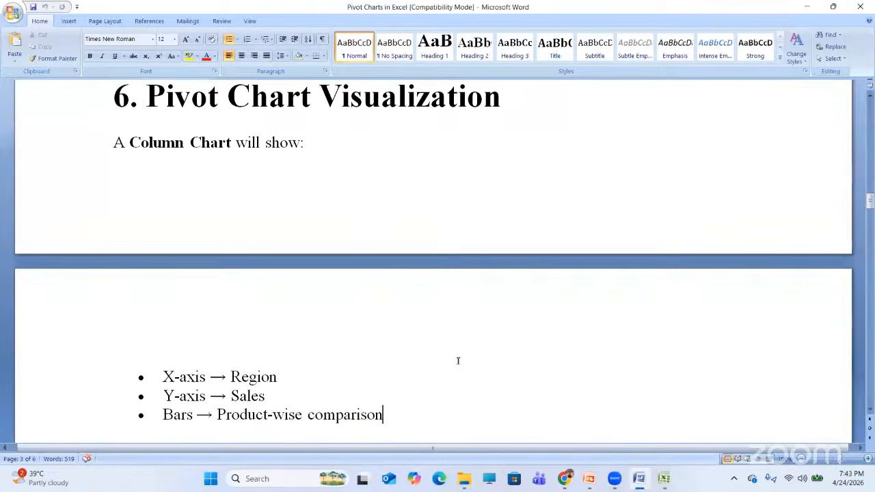
pyautogui.press('Down')
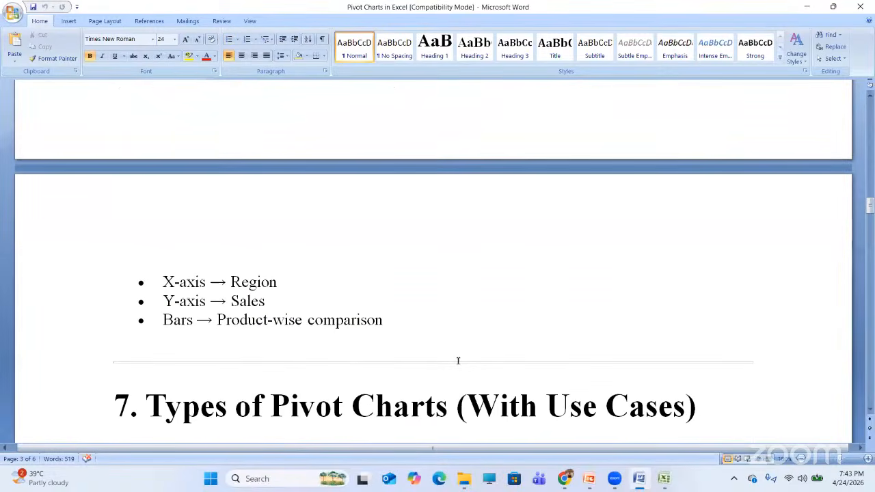
pyautogui.press('Down')
pyautogui.press('Down')
pyautogui.press('Down')
pyautogui.press('Down')
pyautogui.press('Down')
pyautogui.press('Down')
pyautogui.press('Down')
pyautogui.press('Down')
pyautogui.press('Down')
pyautogui.press('Down')
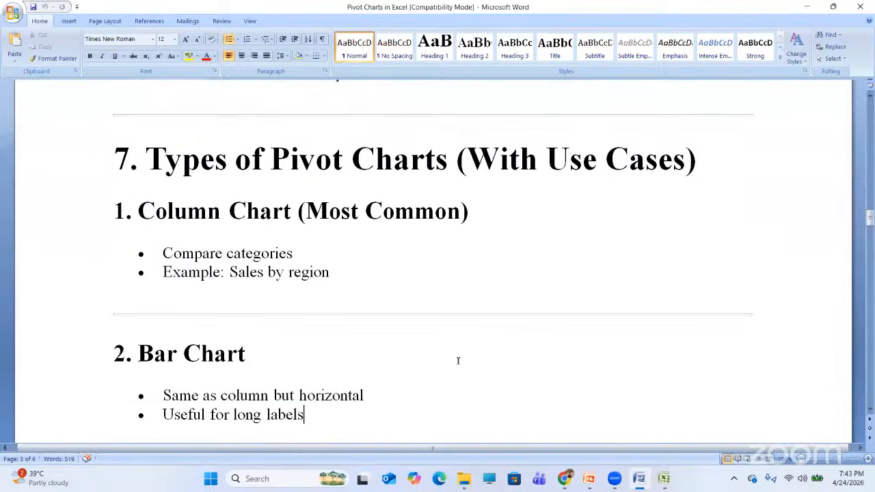
pyautogui.press('Down')
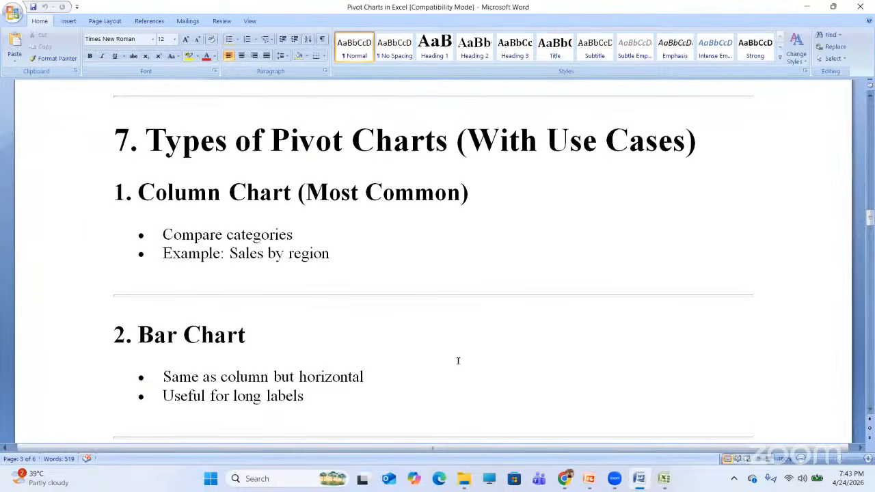
pyautogui.press('Down')
pyautogui.press('Down')
pyautogui.press('Down')
pyautogui.press('Down')
pyautogui.press('Down')
pyautogui.press('Down')
pyautogui.press('Down')
pyautogui.press('Down')
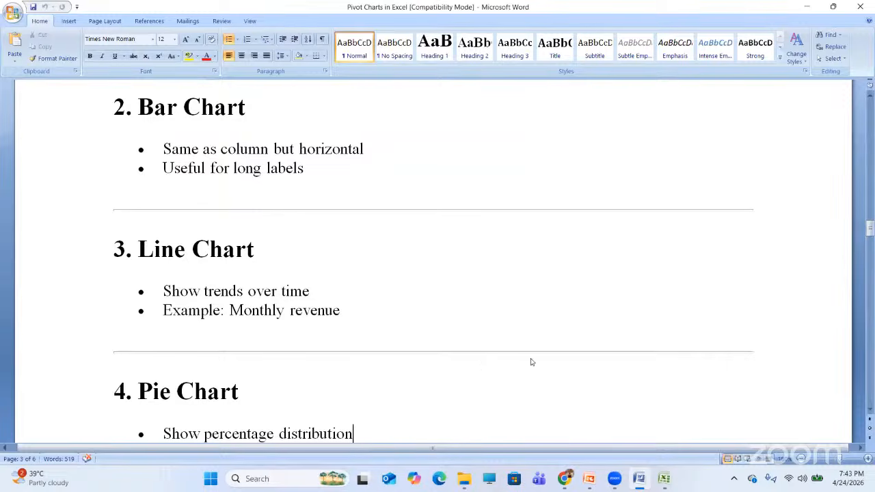
# - Change the Region/Product pivot column chart to the basic Pie type, now titled Laptop
pyautogui.click(663, 478)
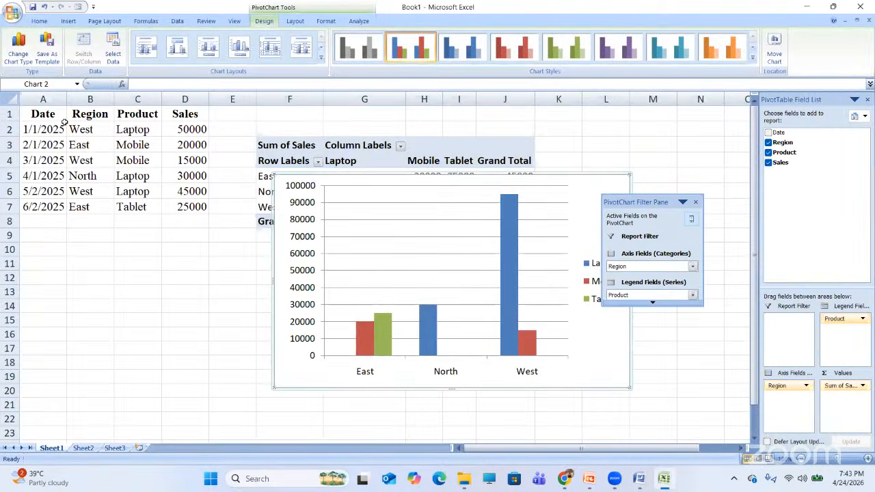
pyautogui.click(20, 59)
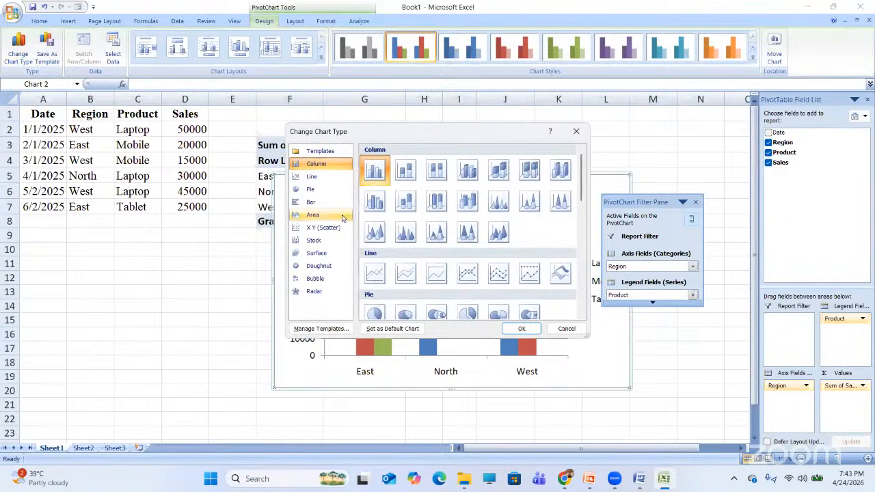
pyautogui.click(381, 319)
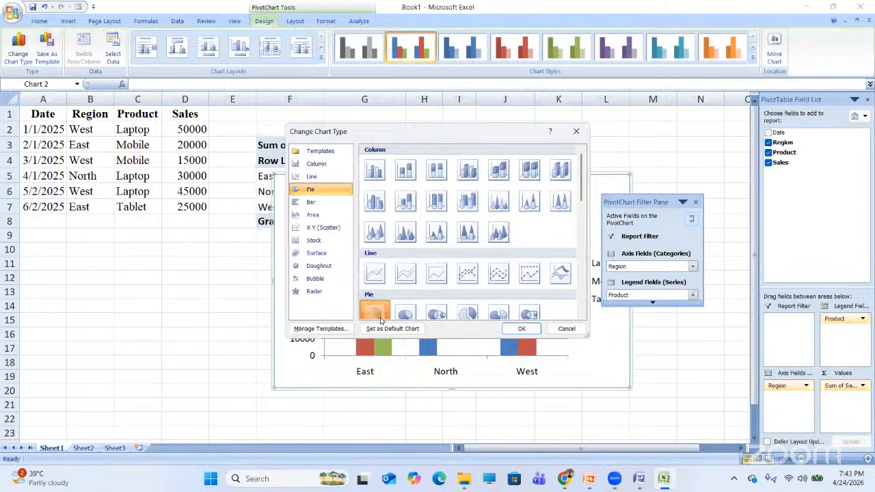
pyautogui.click(524, 328)
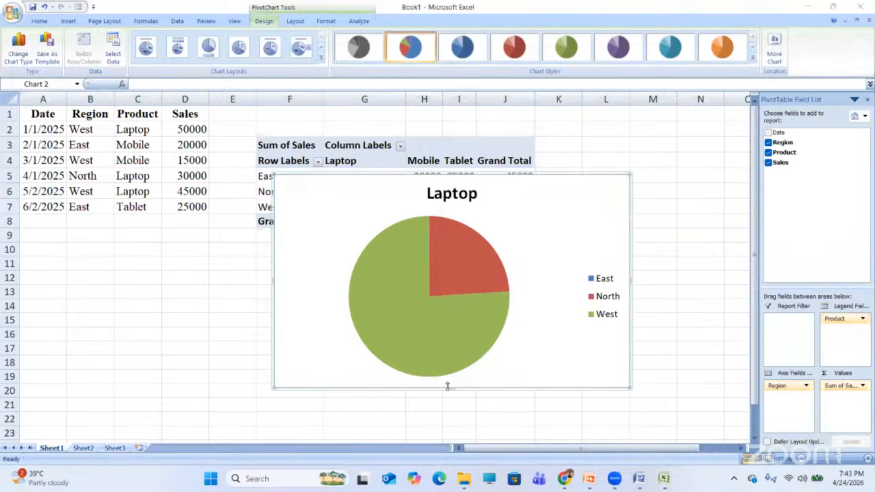
pyautogui.click(408, 176)
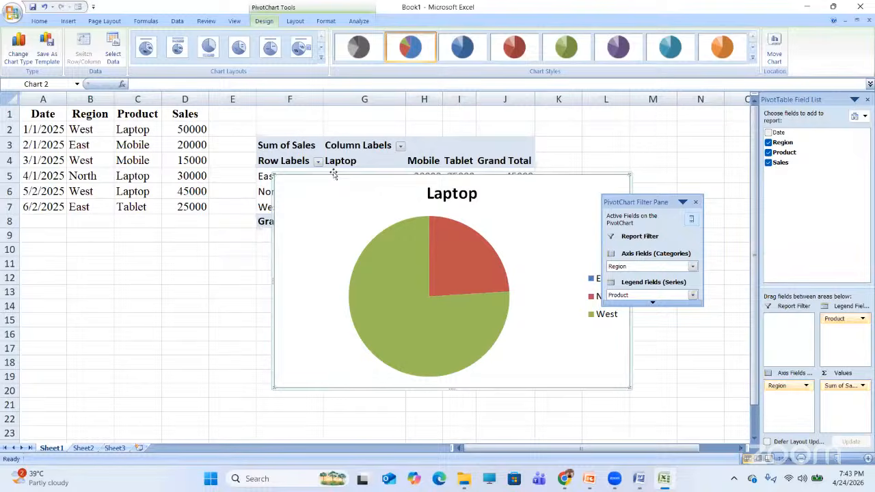
# - Delete the old pivot chart and pivot table from the sheet
pyautogui.press('Delete')
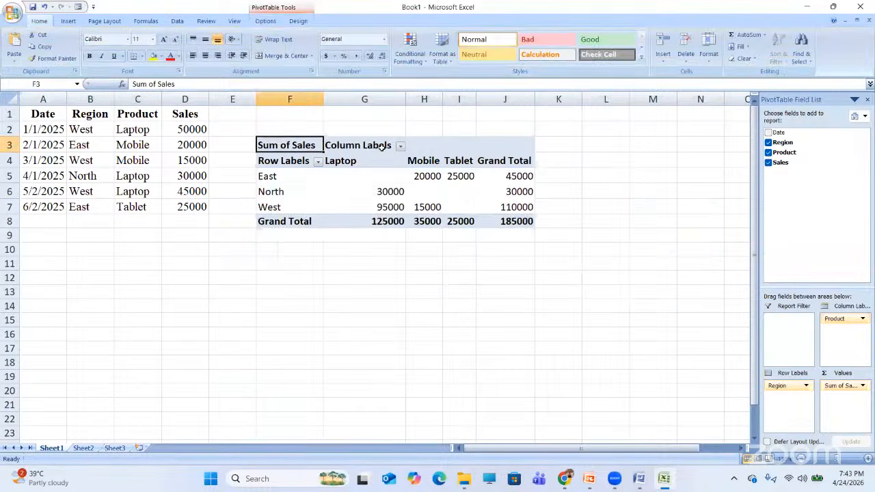
pyautogui.hotkey('ctrl', 'a')
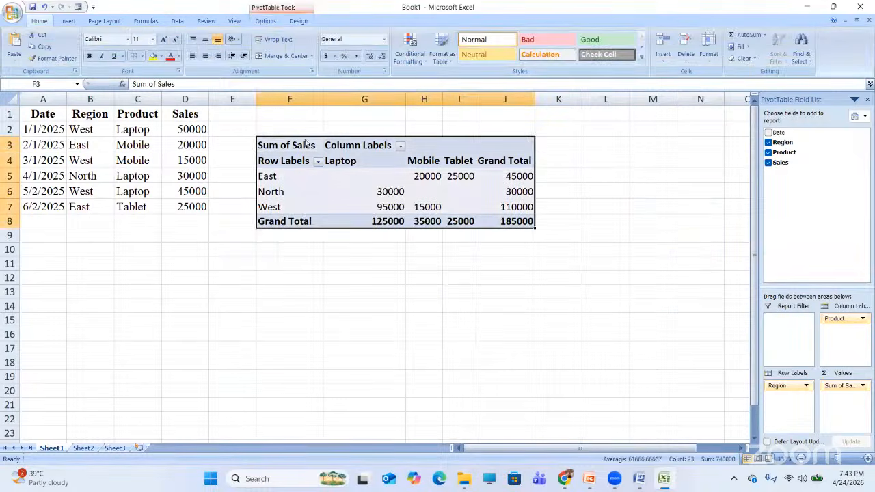
pyautogui.press('Delete')
pyautogui.click(303, 293)
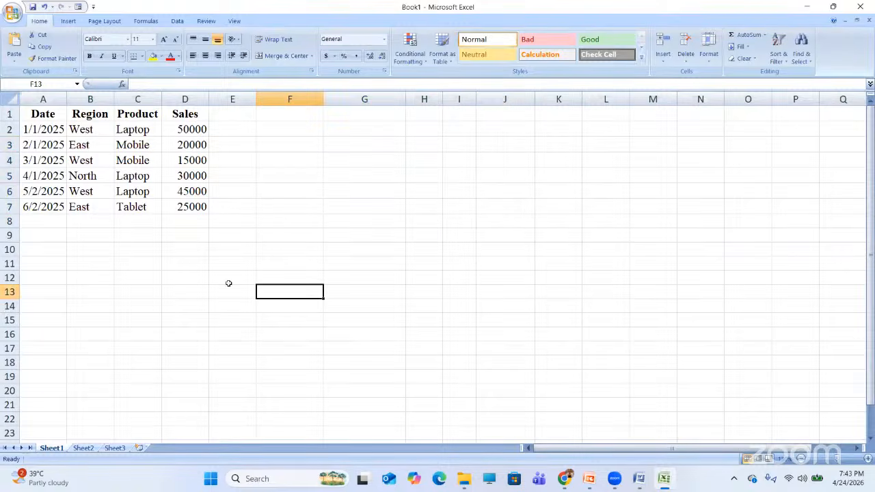
# - Select the A1:D7 sales data and set a new pivot table to go on this worksheet at F2
pyautogui.click(50, 112)
pyautogui.moveTo(50, 113); pyautogui.dragTo(181, 203)
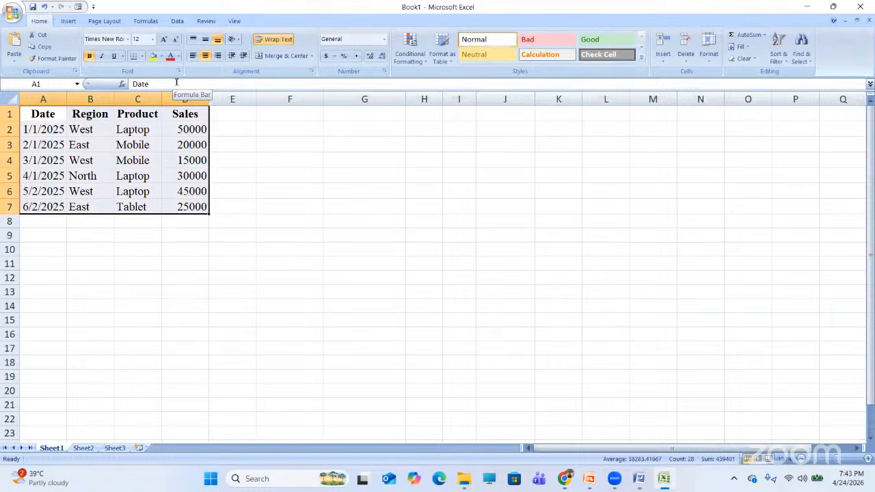
pyautogui.click(68, 21)
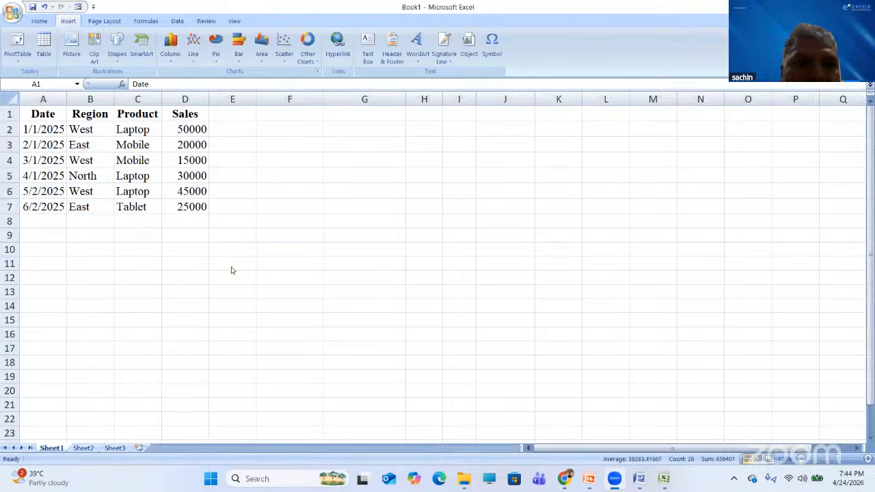
pyautogui.click(49, 110)
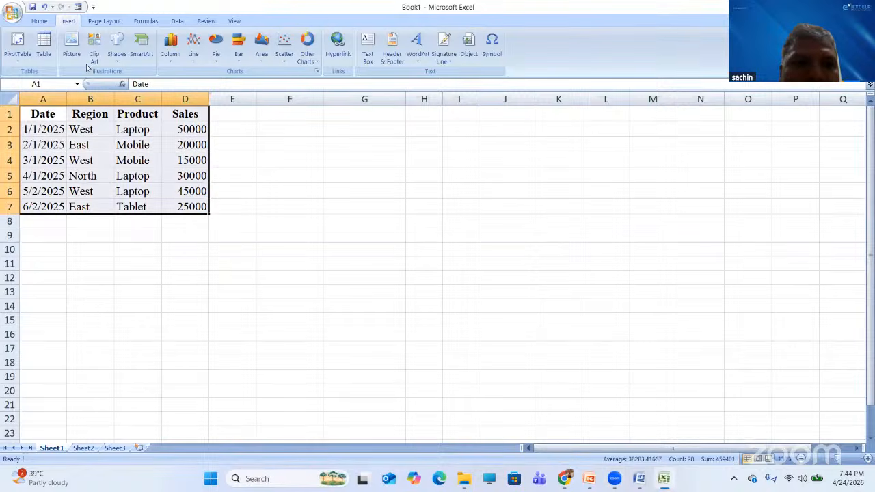
pyautogui.click(19, 59)
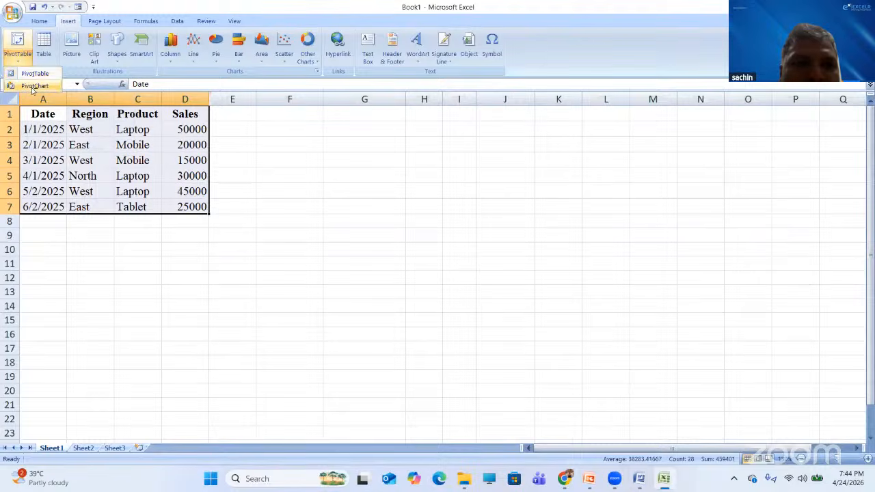
pyautogui.click(34, 74)
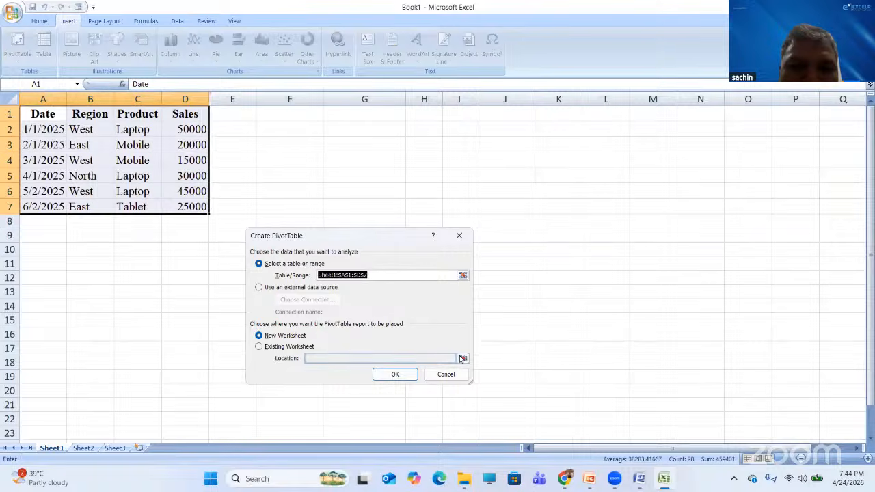
pyautogui.click(259, 346)
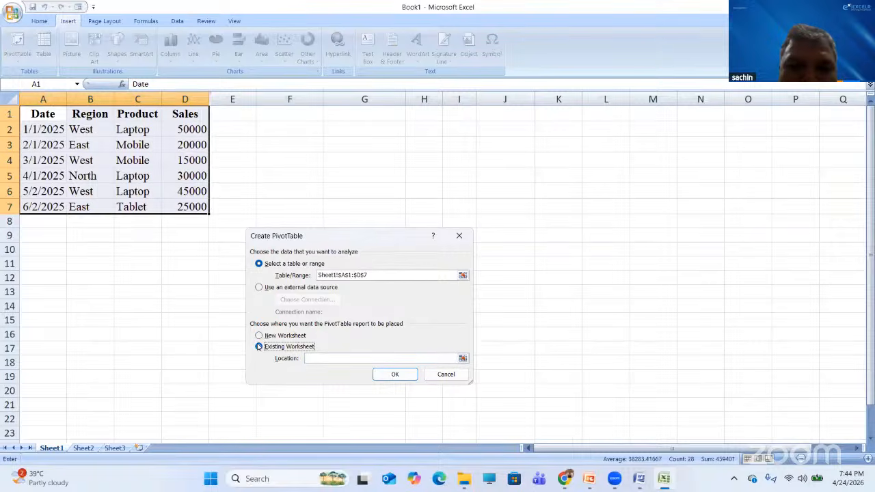
pyautogui.click(462, 358)
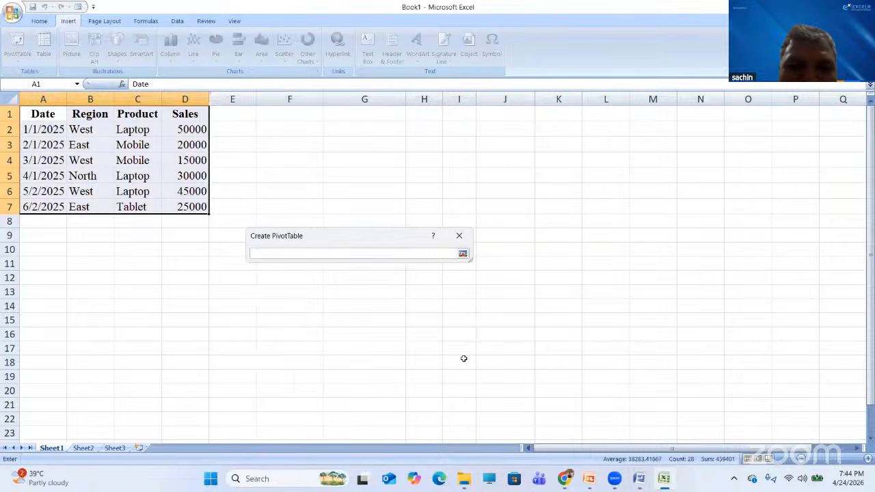
pyautogui.click(277, 125)
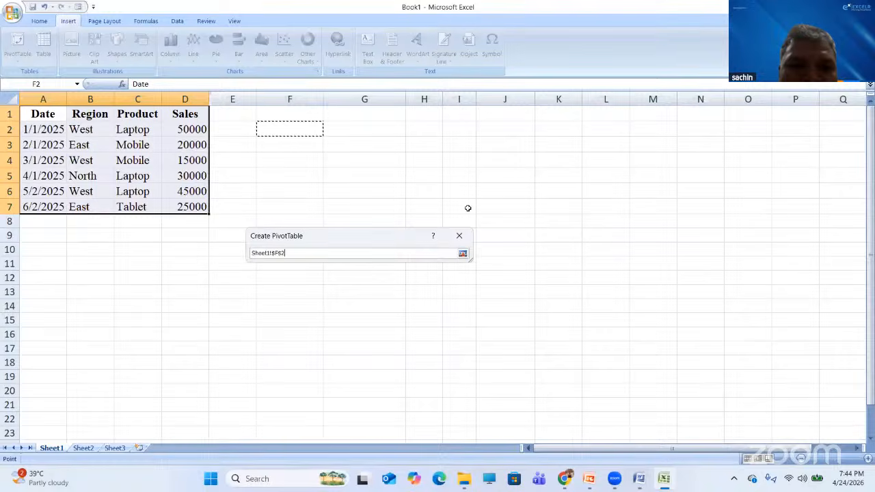
pyautogui.click(463, 254)
# - Create PivotTable4 at F2 with Region rows, Product columns and summed Sales, totalling 185000
pyautogui.click(405, 377)
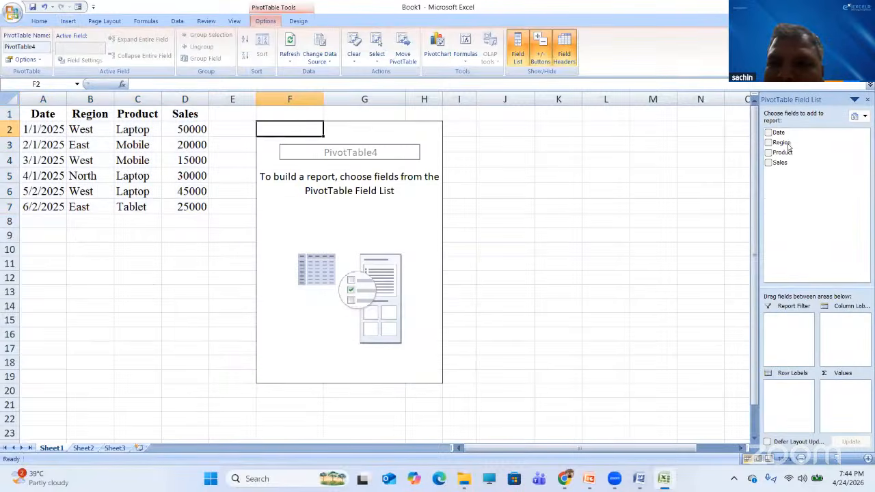
pyautogui.moveTo(781, 142); pyautogui.dragTo(787, 387)
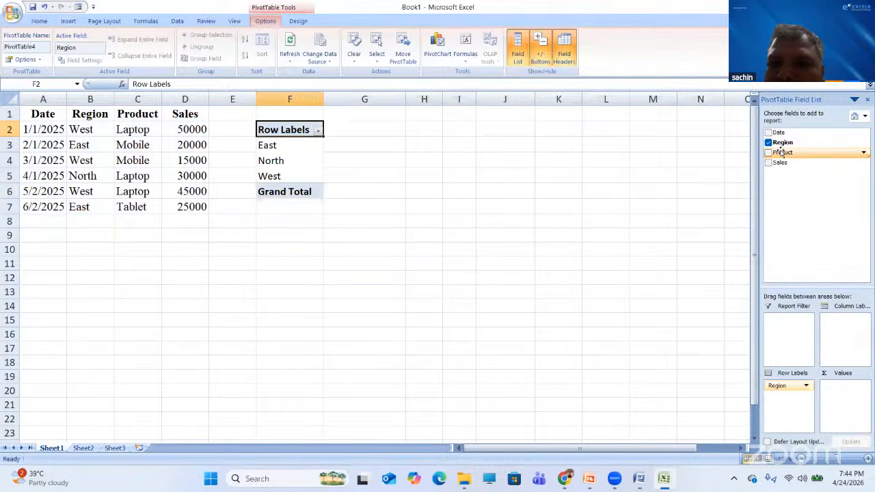
pyautogui.moveTo(782, 153); pyautogui.dragTo(841, 318)
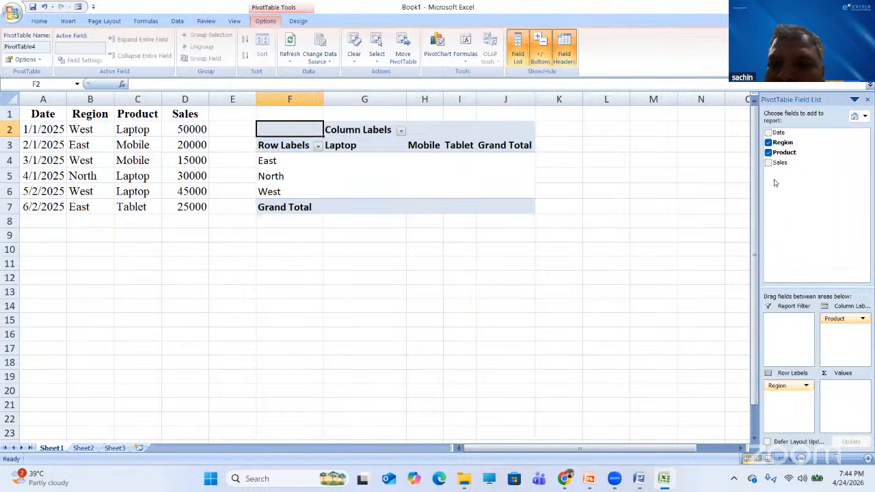
pyautogui.moveTo(779, 163); pyautogui.dragTo(844, 406)
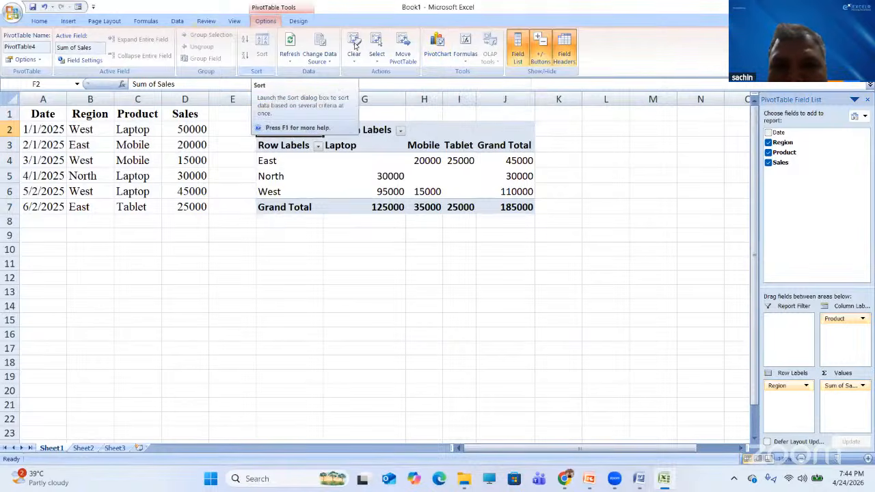
# - Insert a Pie of Pie pivot chart titled Laptop and move it below the pivot table
pyautogui.click(438, 47)
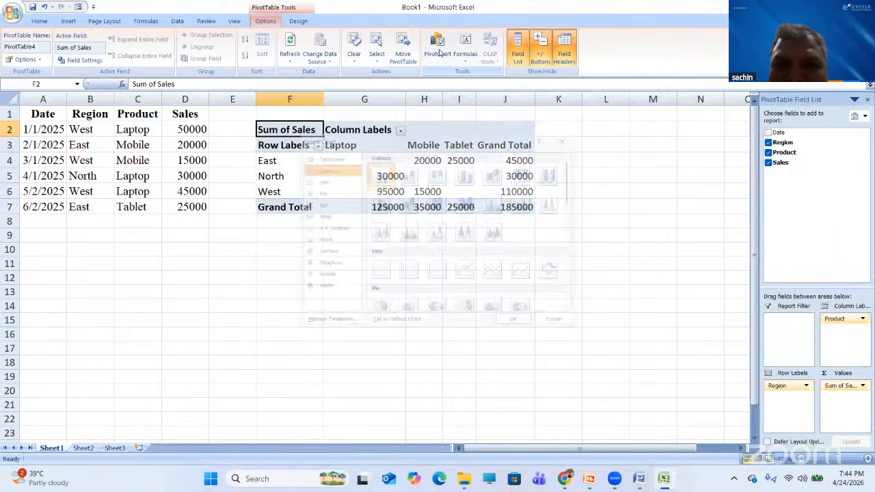
pyautogui.click(374, 309)
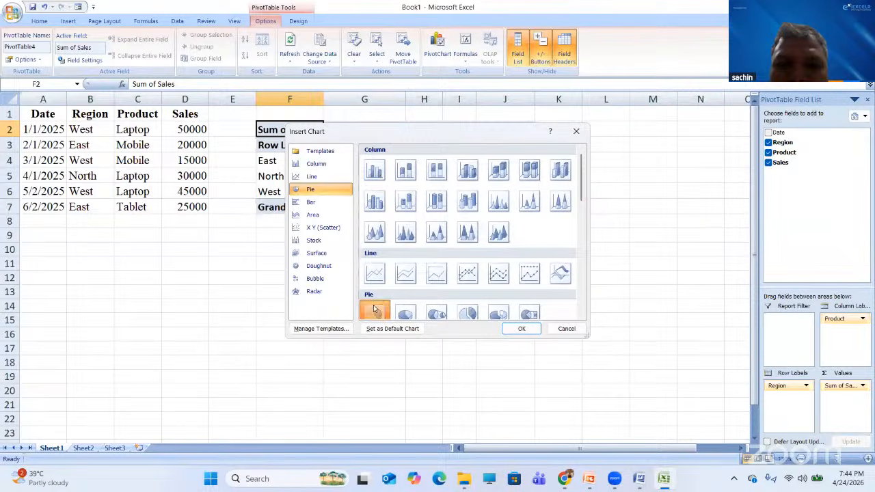
pyautogui.click(434, 313)
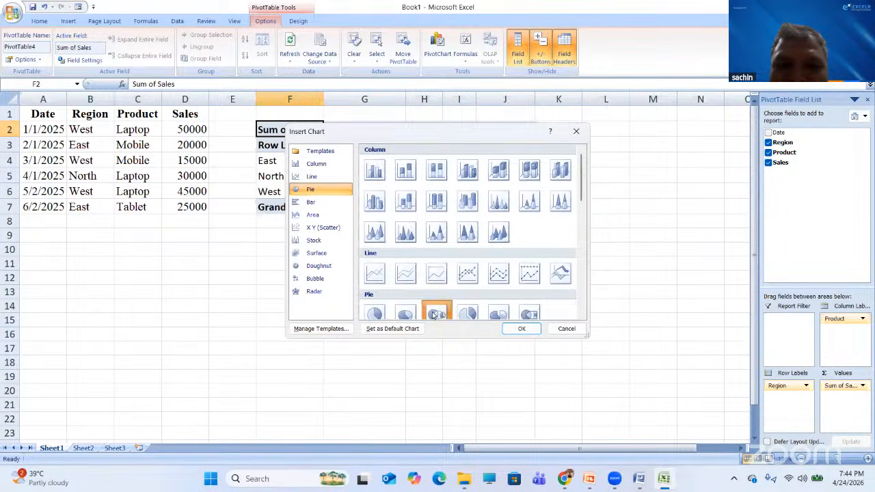
pyautogui.click(520, 329)
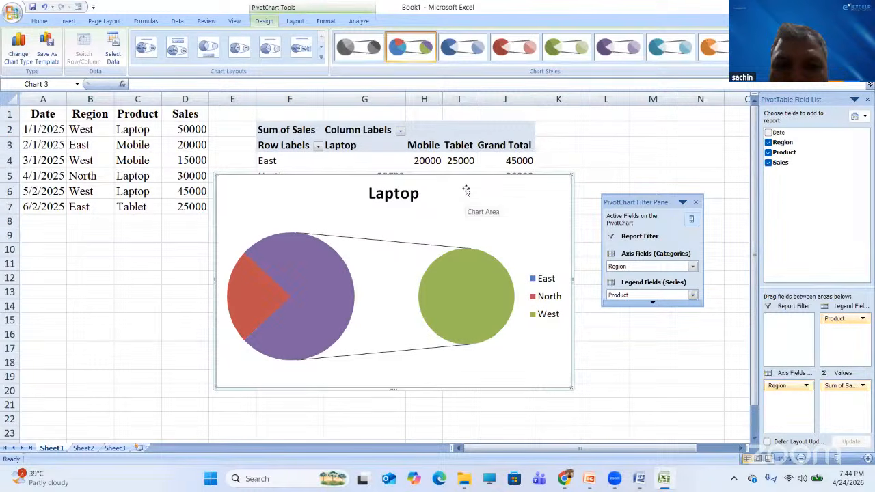
pyautogui.moveTo(444, 172); pyautogui.dragTo(442, 221)
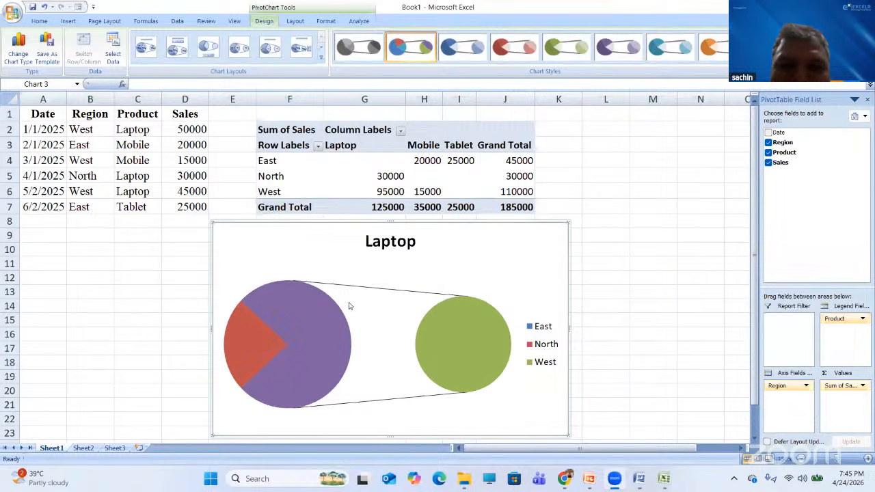
# - Switch the pivot chart to the 3-D Cone column type and apply the third chart style for all-blue cones
pyautogui.click(24, 65)
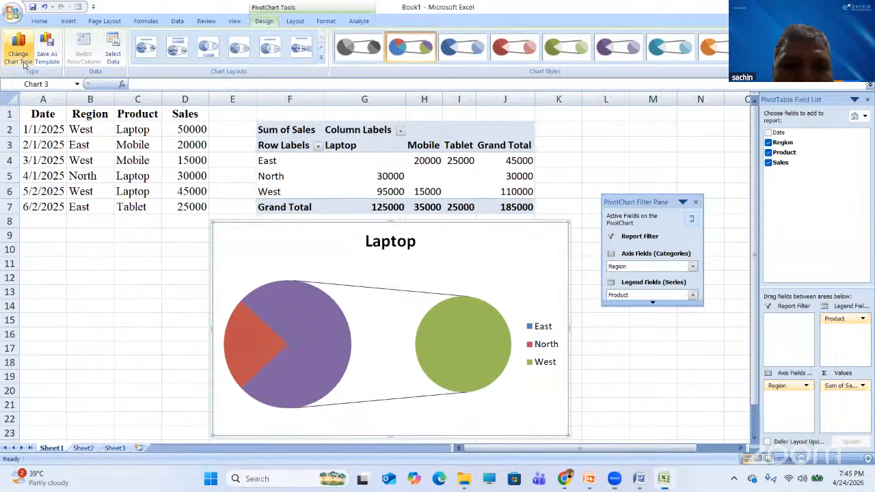
pyautogui.click(24, 62)
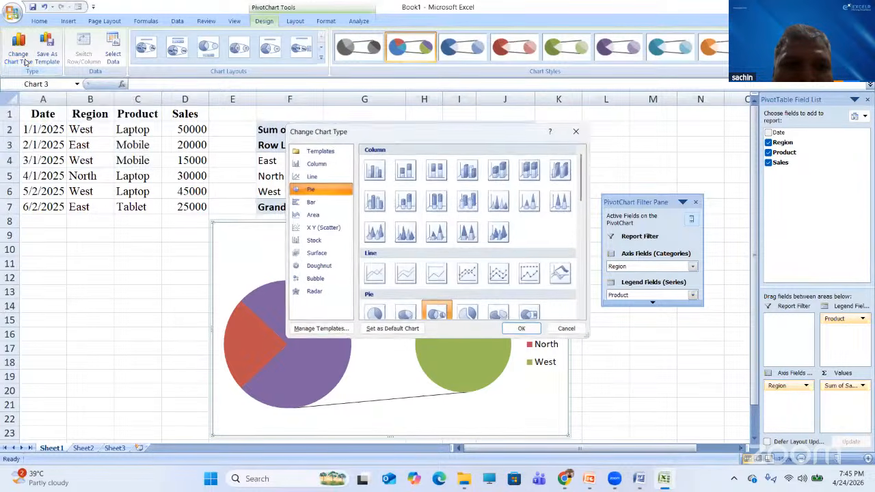
pyautogui.click(375, 234)
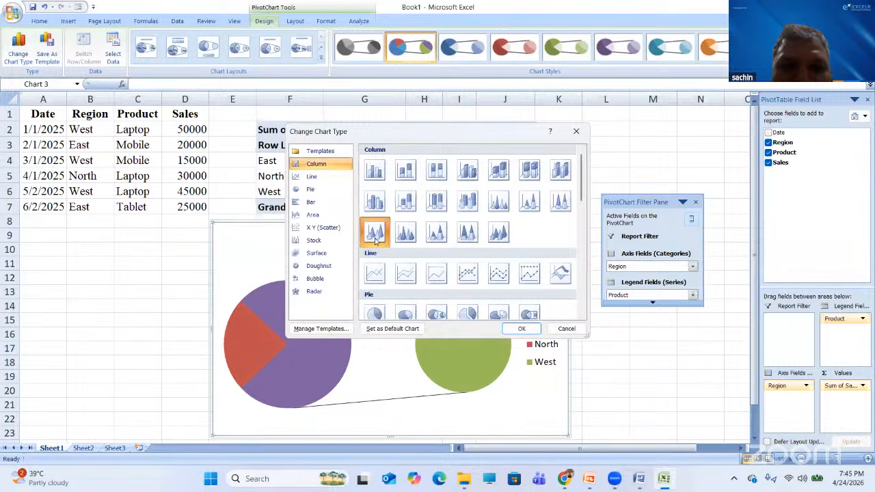
pyautogui.click(521, 329)
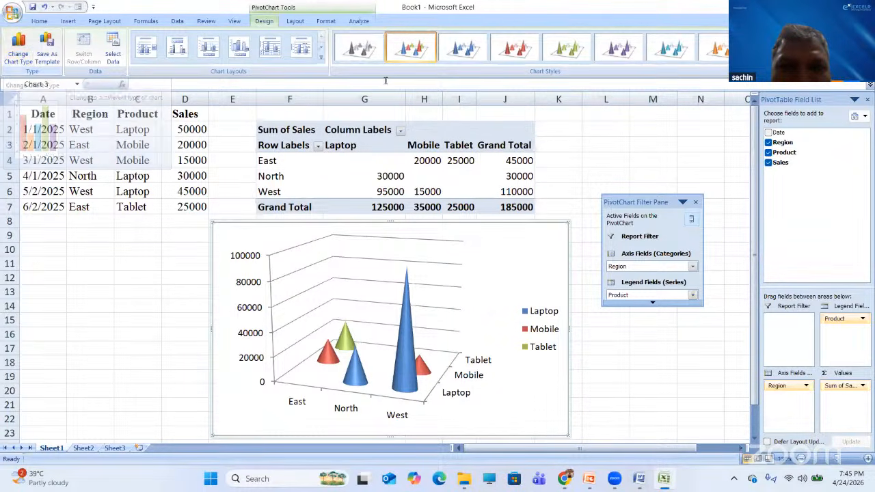
pyautogui.click(461, 49)
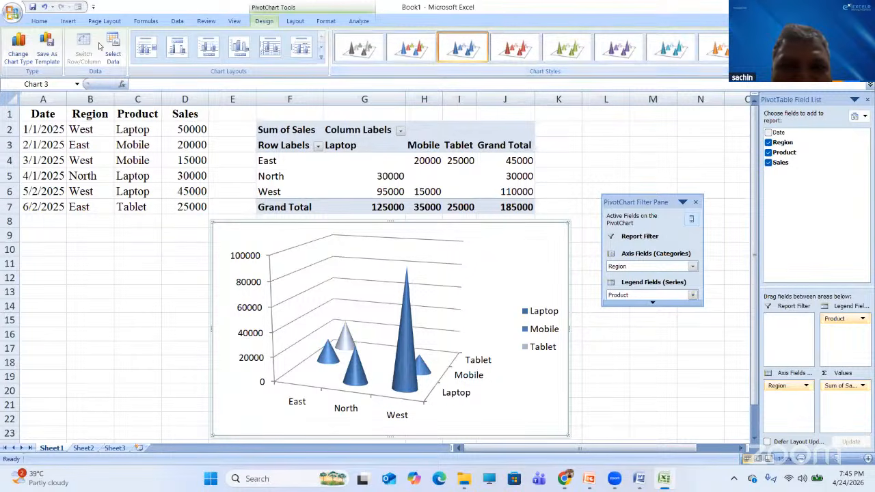
# - Change the pivot chart to the first 2-D Area chart type
pyautogui.click(16, 52)
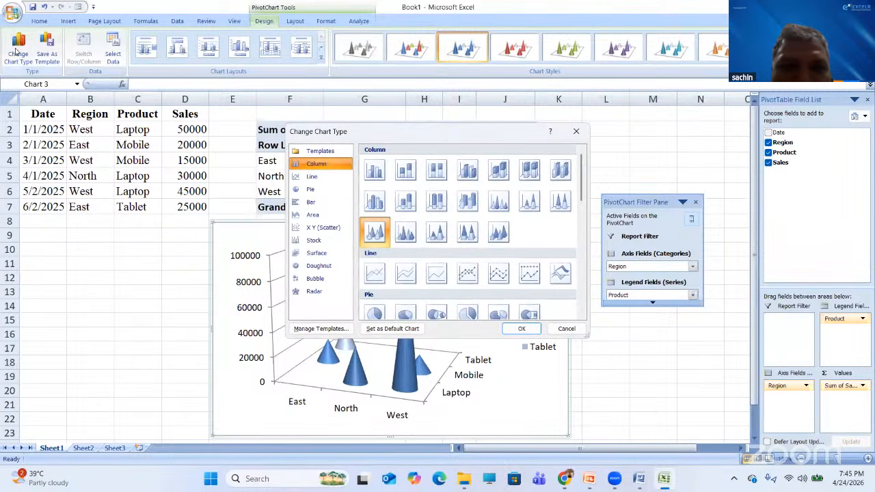
pyautogui.click(315, 255)
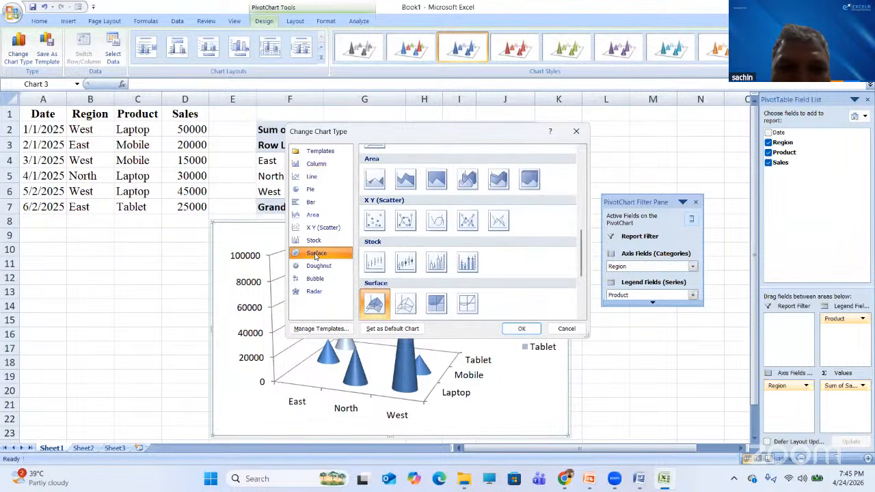
pyautogui.click(378, 186)
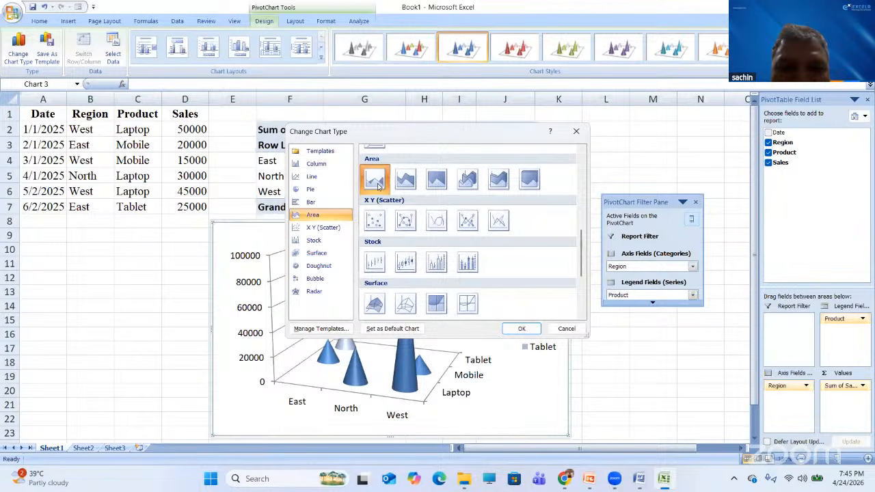
pyautogui.click(523, 329)
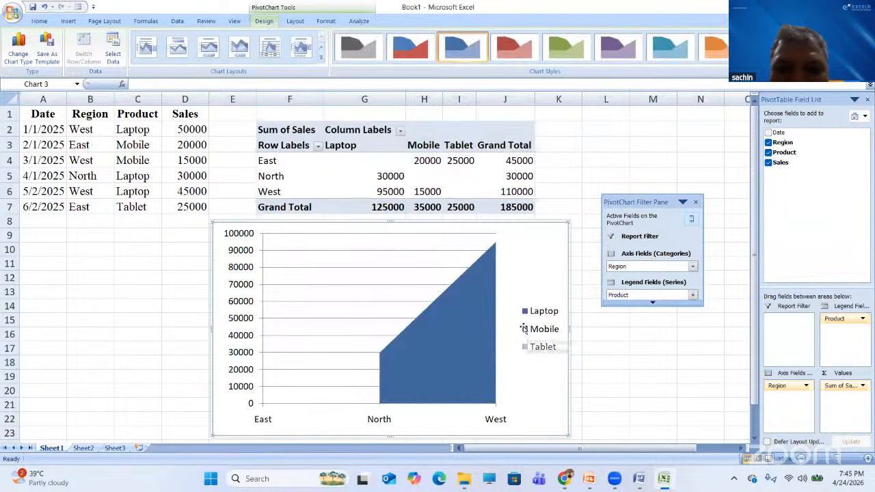
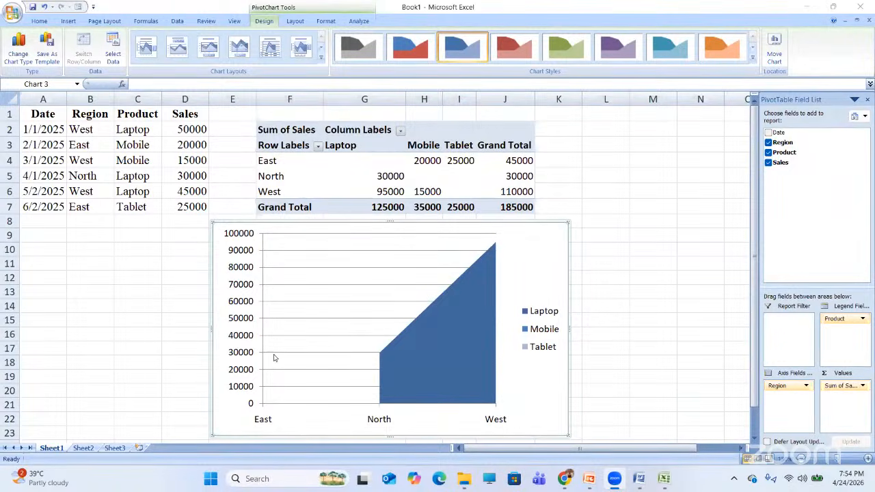
# - Glance at the PowerPoint slides, return to the PivotChart workbook, and bring up File Explorer
pyautogui.click(588, 478)
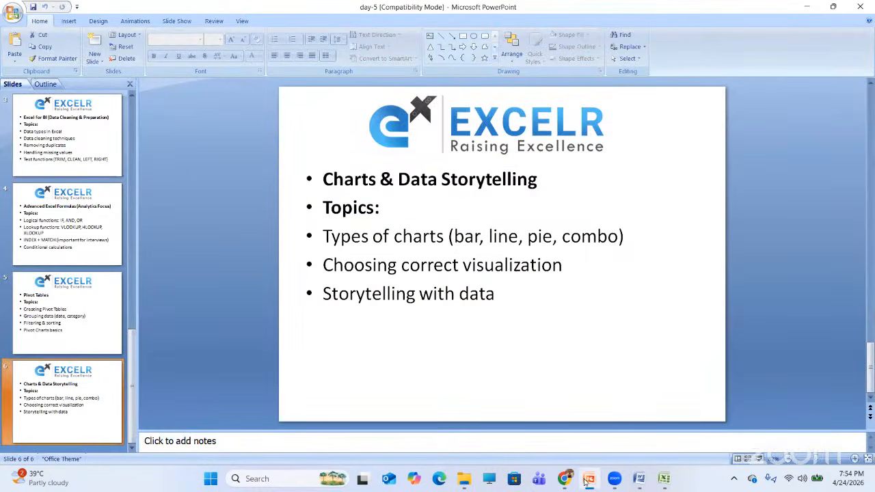
pyautogui.click(588, 478)
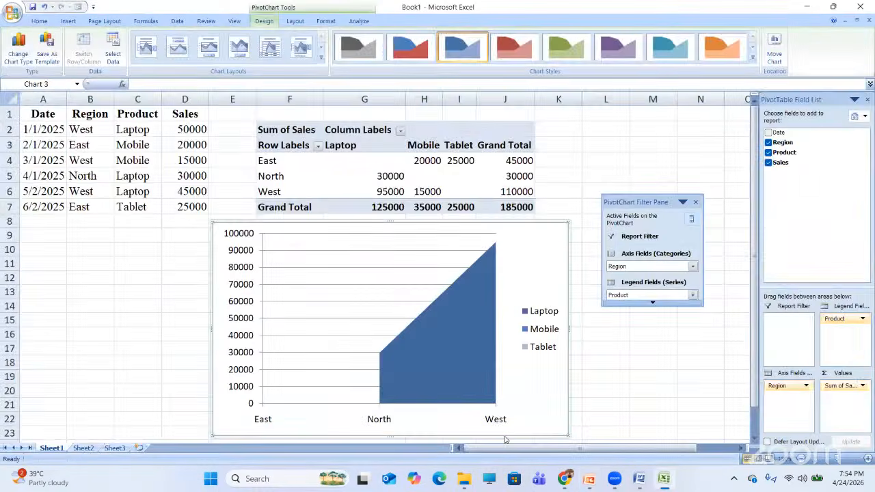
pyautogui.click(470, 478)
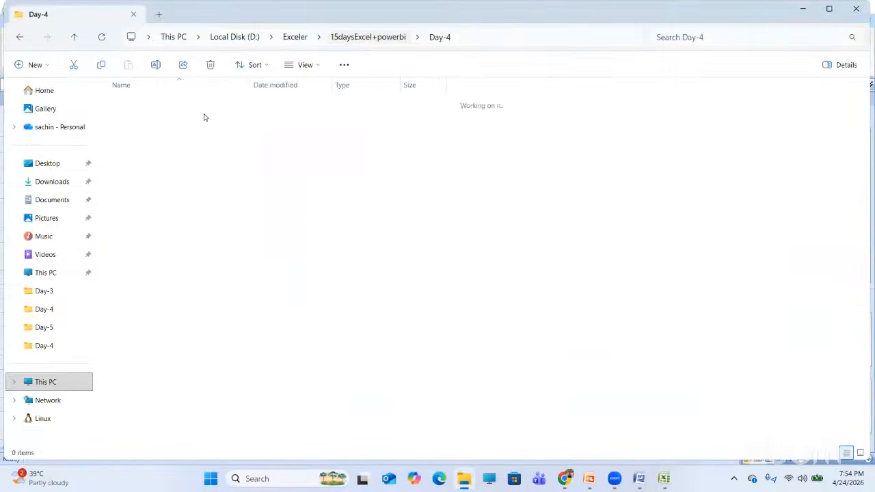
# - In the Day-5 folder, briefly open the Charts document, then open Types of Charts
pyautogui.hotkey('alt', 'Up')
pyautogui.doubleClick(130, 170)
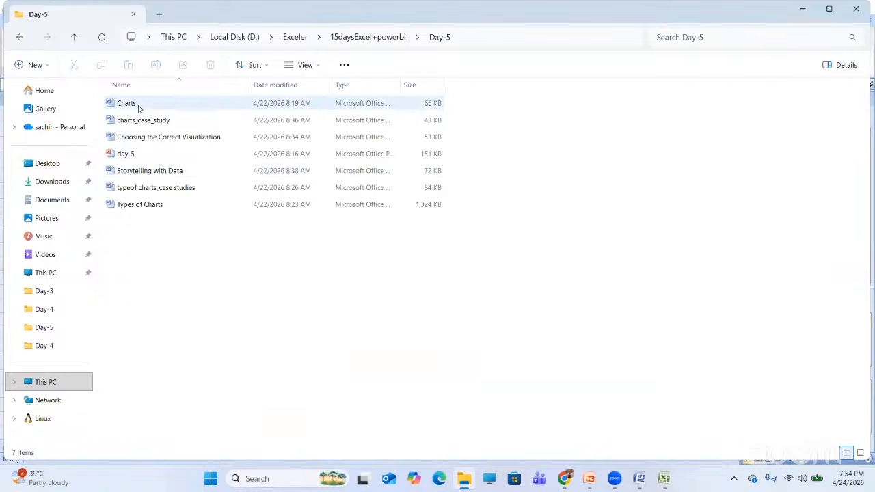
pyautogui.doubleClick(130, 103)
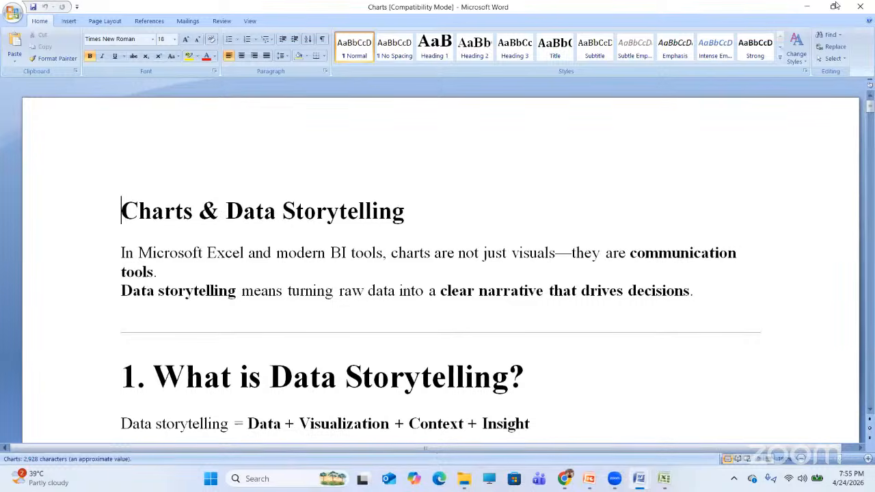
pyautogui.click(807, 7)
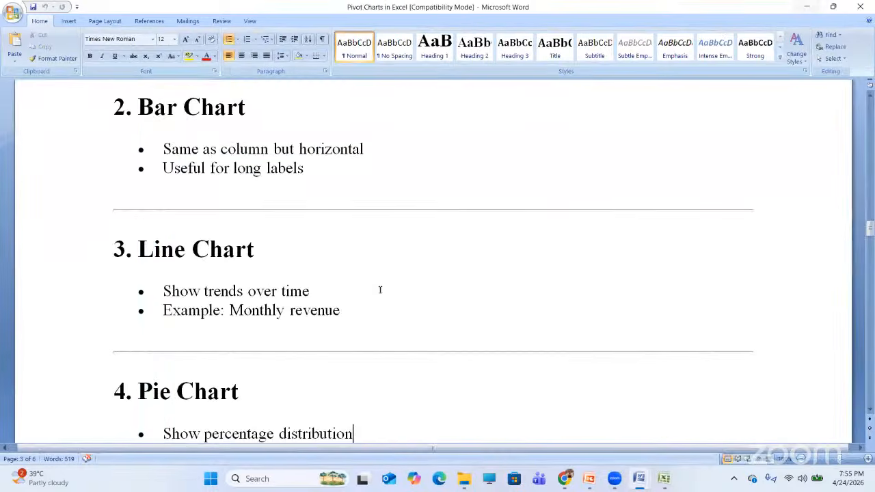
pyautogui.click(465, 484)
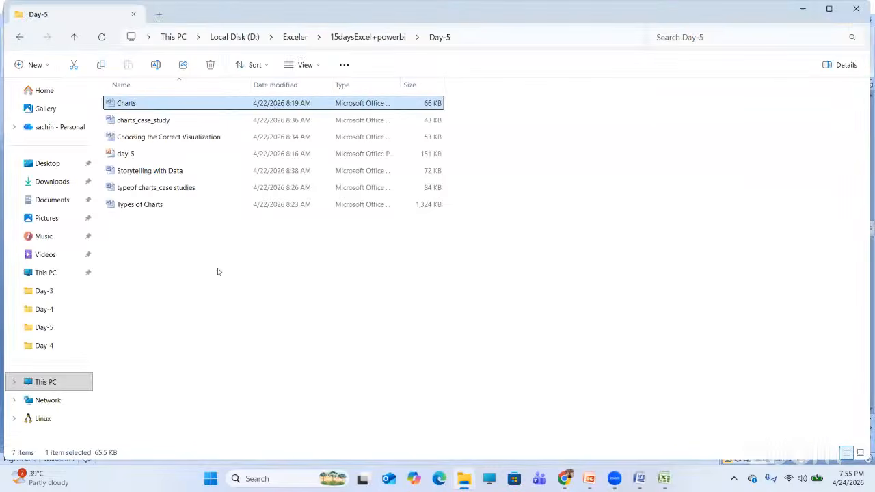
pyautogui.doubleClick(146, 205)
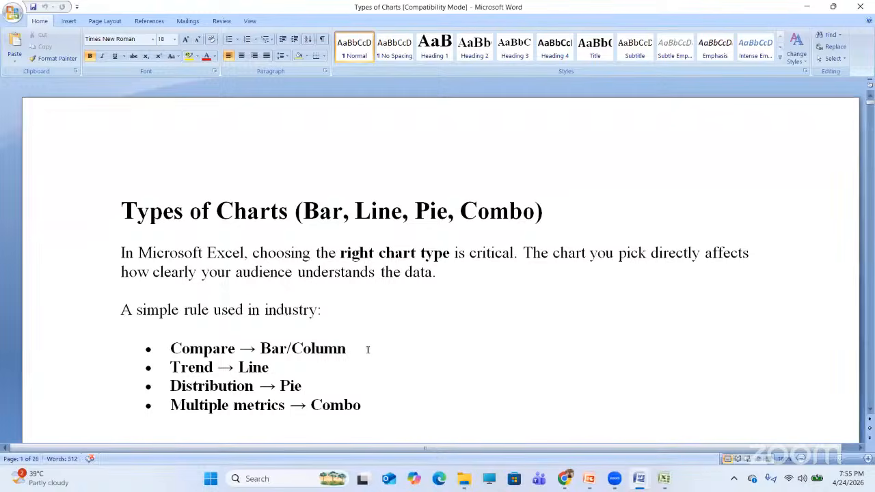
# - Move through the Bar/Column Chart notes down to the Sales by Region heading
pyautogui.scroll(-10, 367, 349)
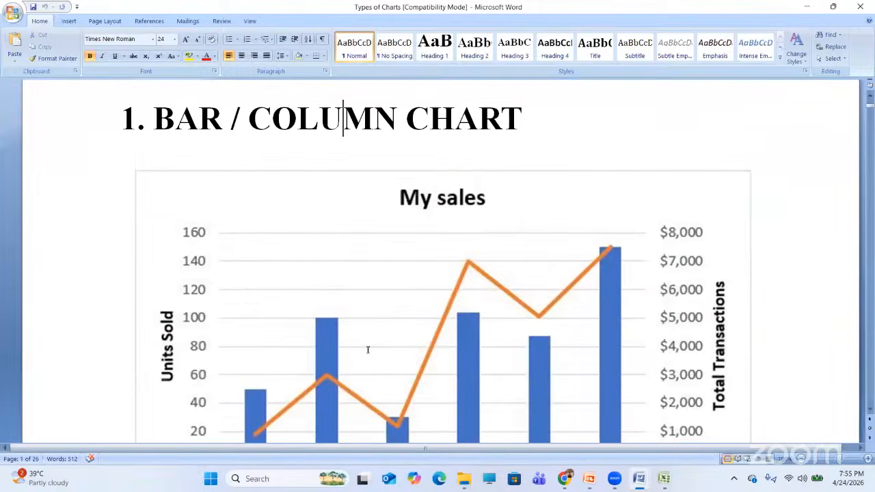
pyautogui.scroll(7, 368, 349)
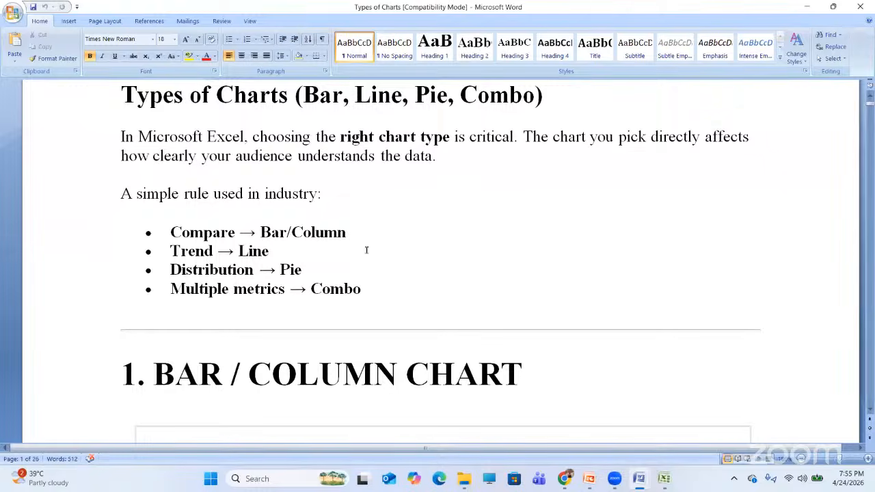
pyautogui.click(416, 356)
pyautogui.press('pagedown')
pyautogui.press('pagedown')
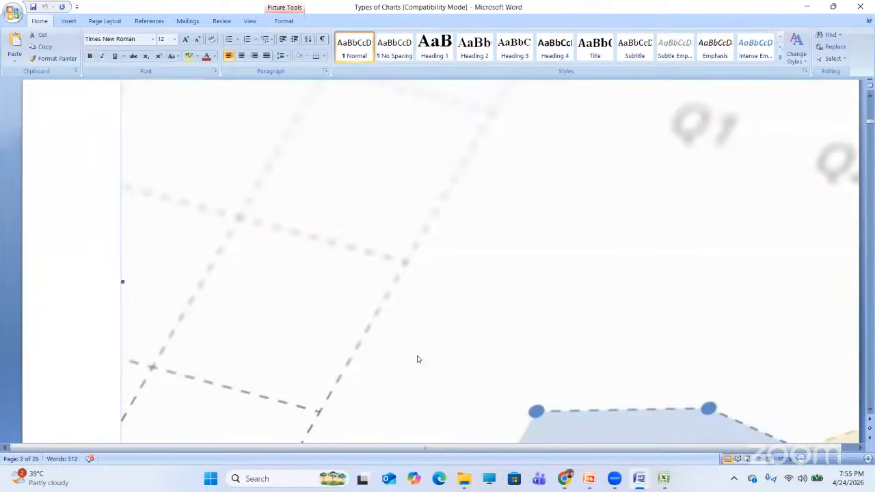
pyautogui.press('pageup')
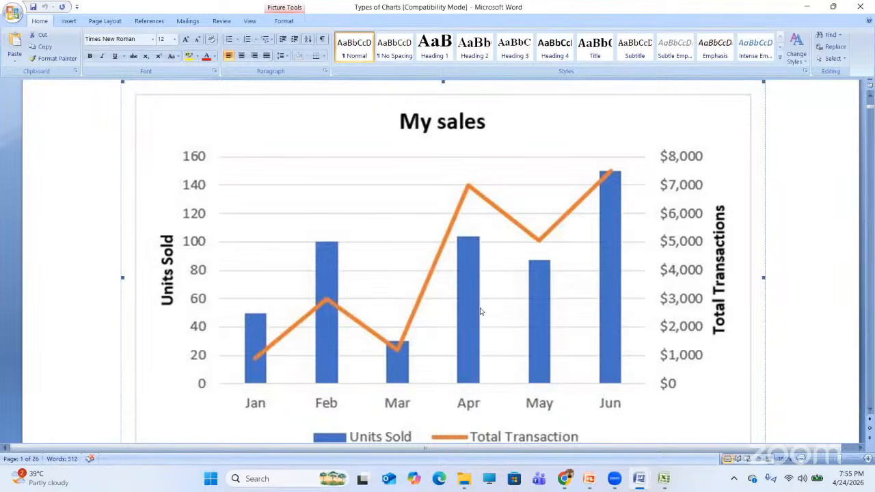
pyautogui.scroll(-10, 479, 311)
pyautogui.scroll(-5, 479, 311)
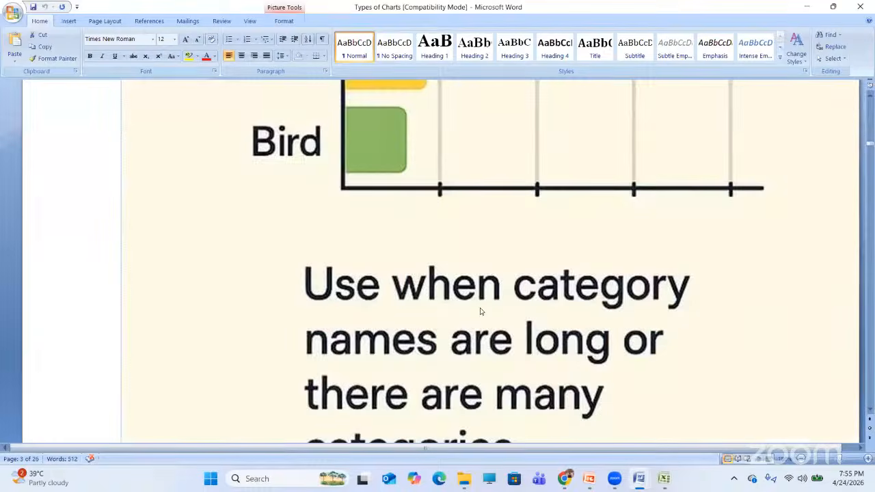
pyautogui.scroll(-15, 480, 311)
pyautogui.scroll(-3, 479, 309)
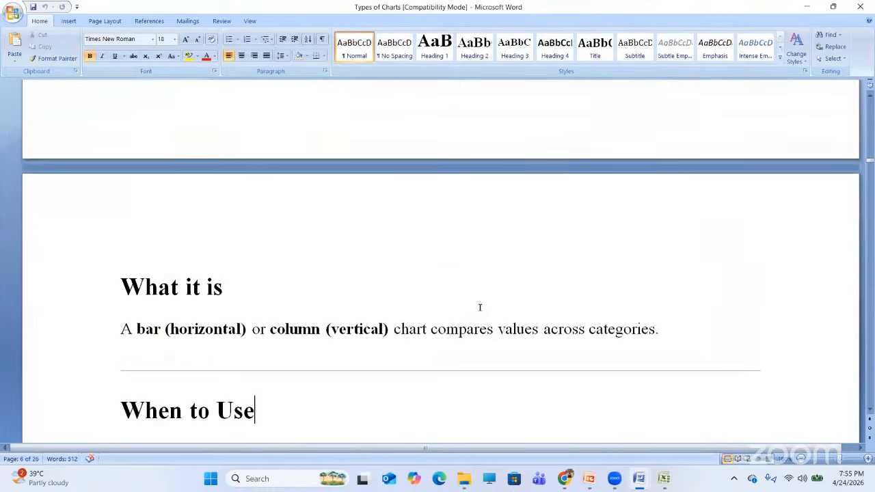
pyautogui.press('Down')
pyautogui.press('Down')
pyautogui.press('Down')
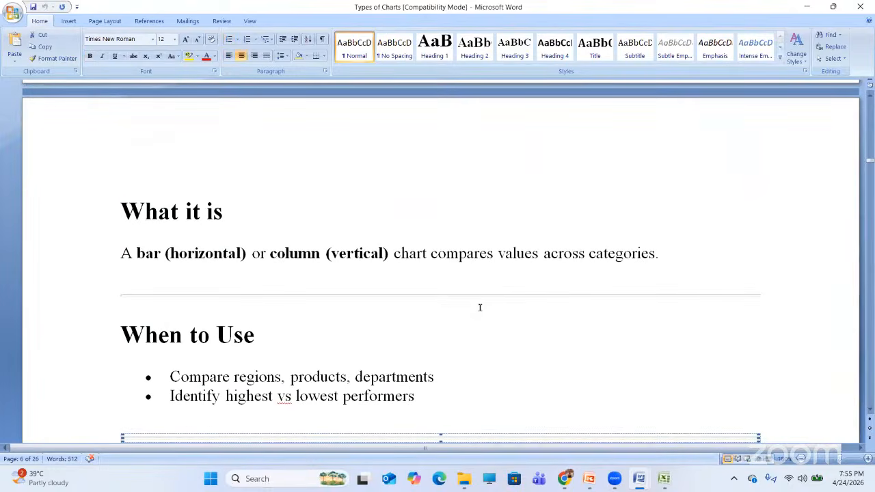
pyautogui.press('Down')
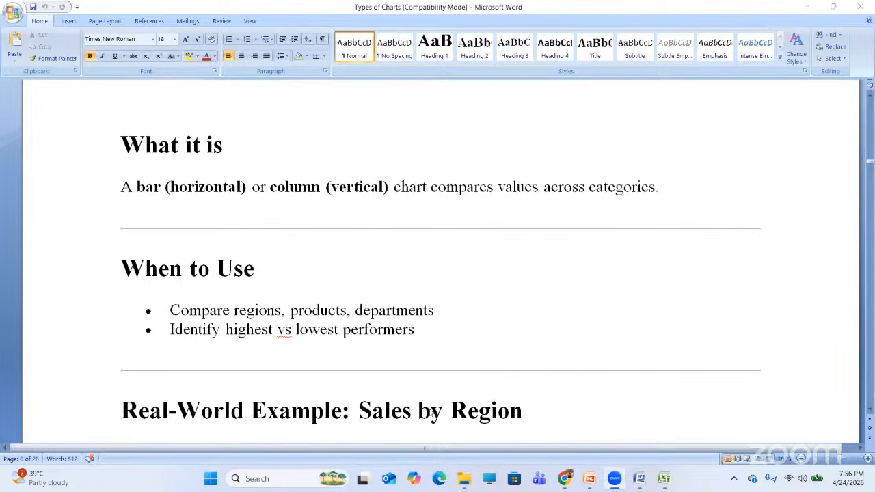
# - Select the Sales by Region dataset table (West, East, North, South)
pyautogui.click(429, 337)
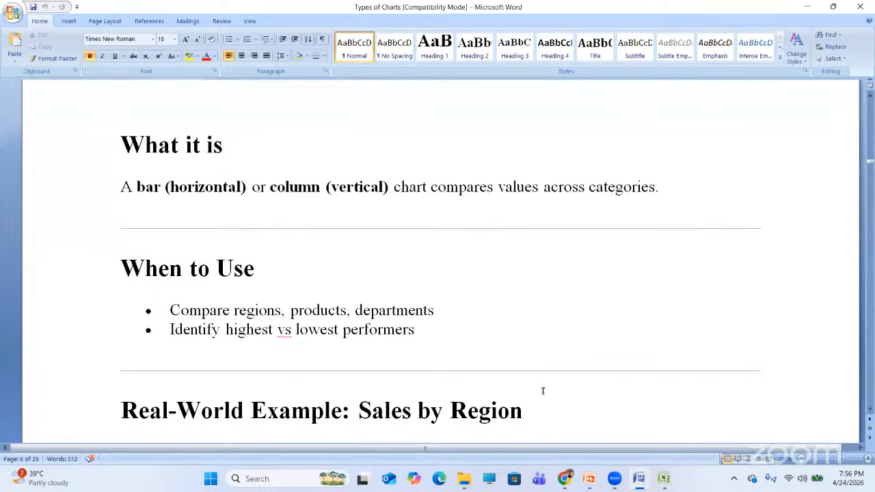
pyautogui.press('Down')
pyautogui.press('Down')
pyautogui.press('Down')
pyautogui.press('Down')
pyautogui.press('Down')
pyautogui.press('Down')
pyautogui.press('Down')
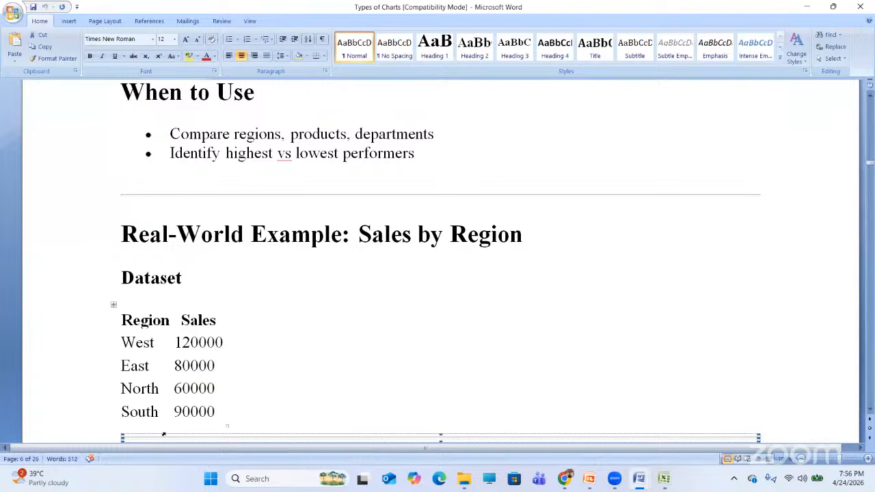
pyautogui.moveTo(122, 319); pyautogui.dragTo(214, 401)
pyautogui.hotkey('ctrl', 'c')
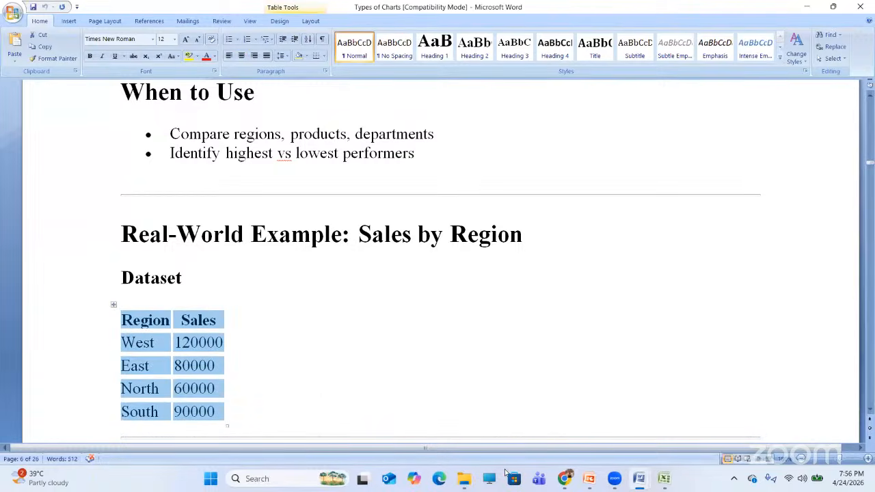
# - Paste the Region/Sales table into cell A1 of Sheet2, filling A1:B5
pyautogui.click(663, 478)
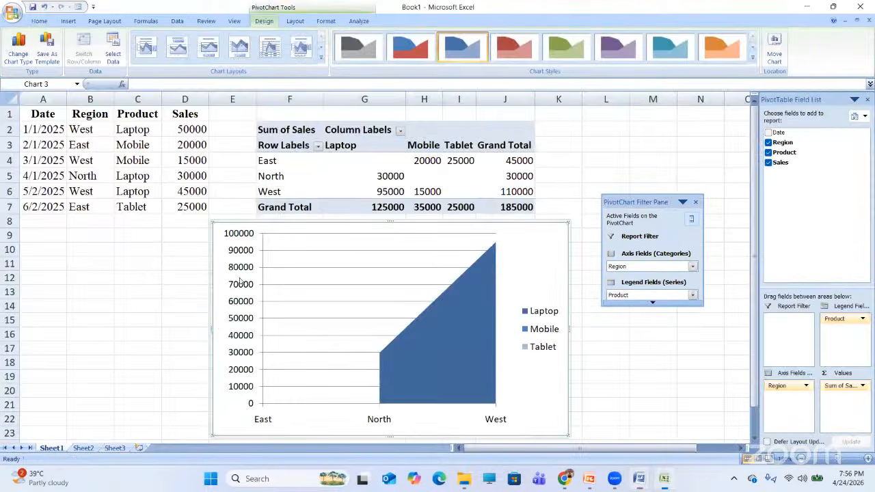
pyautogui.click(84, 449)
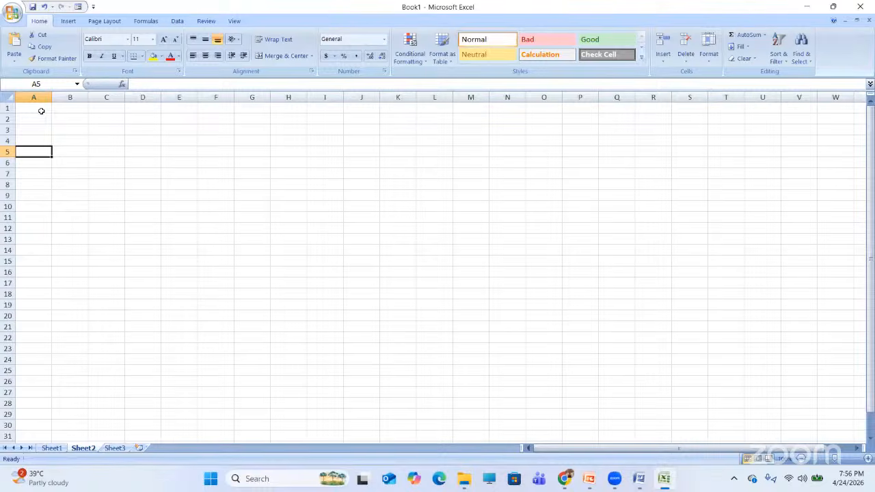
pyautogui.click(42, 111)
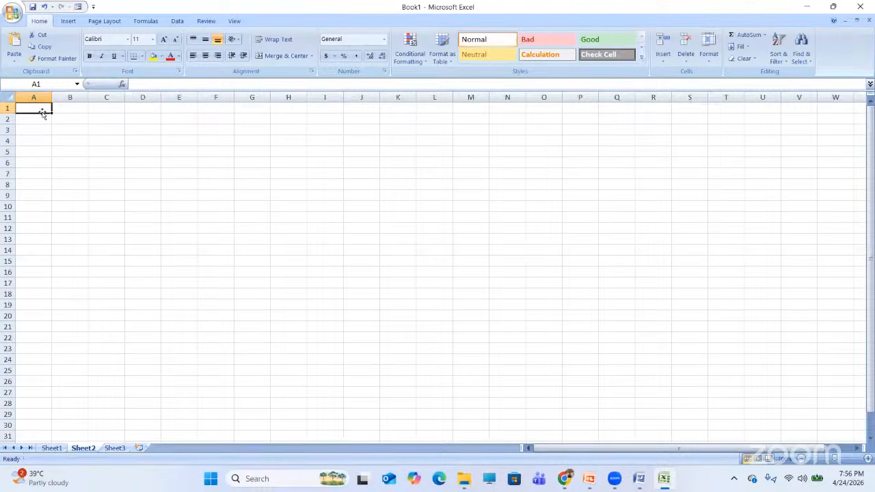
pyautogui.scroll(3, 42, 112)
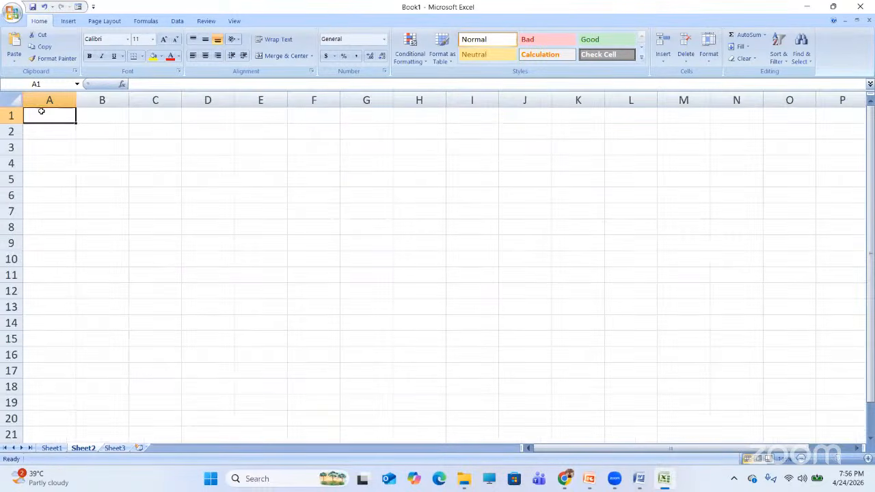
pyautogui.click(70, 151)
pyautogui.hotkey('ctrl', 'Home')
pyautogui.hotkey('ctrl', 'v')
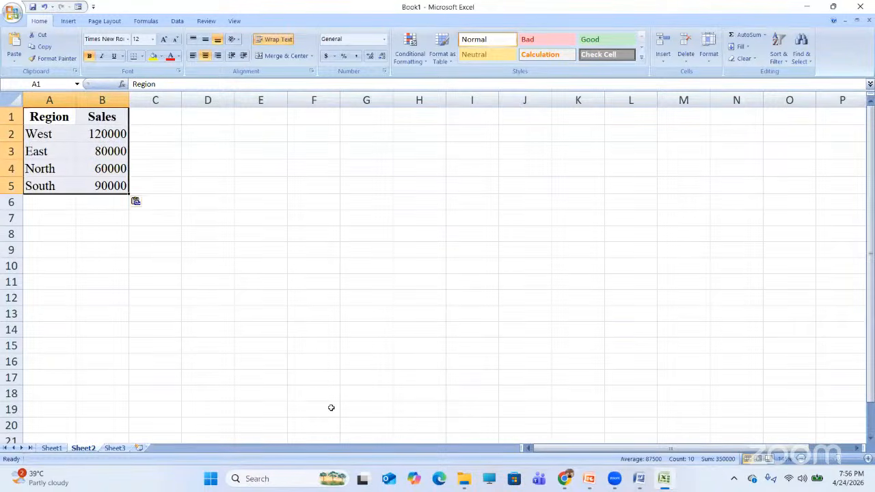
pyautogui.click(635, 482)
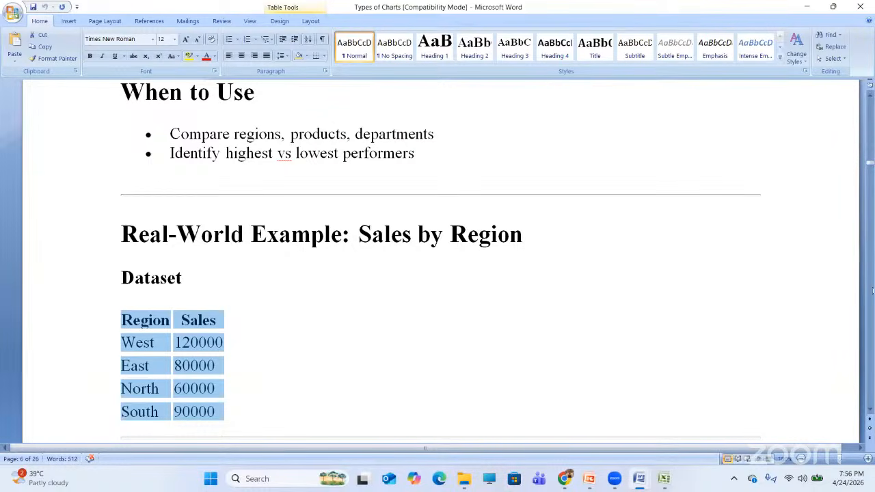
# - Look over the notes past the Sales by Region dataset, then minimise Word to reveal Excel
pyautogui.click(870, 409)
pyautogui.moveTo(869, 409); pyautogui.dragTo(870, 409)
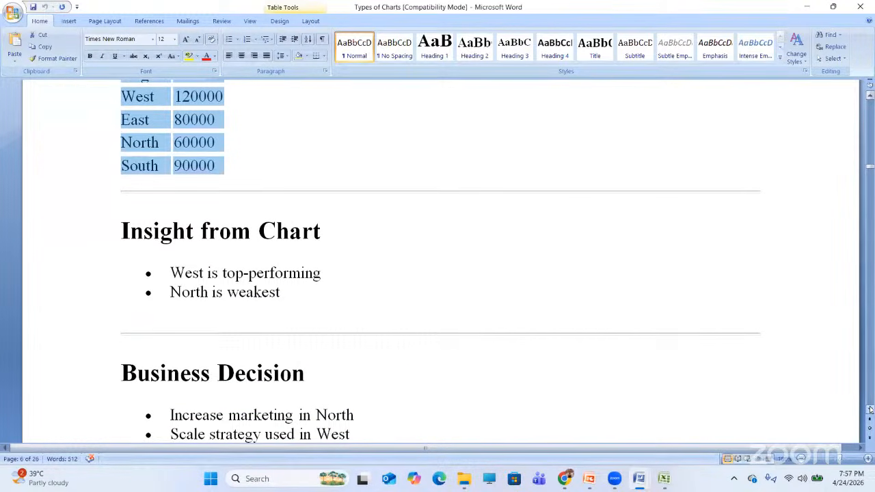
pyautogui.click(806, 7)
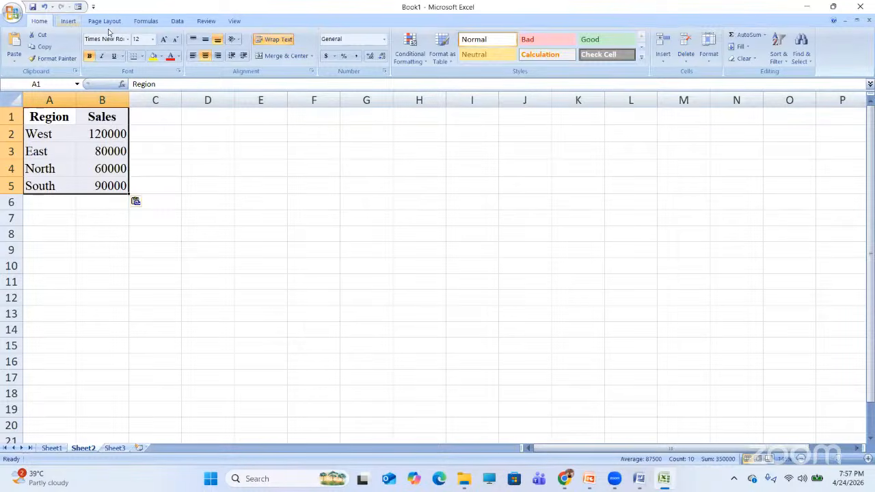
# - Insert a 2-D Clustered Column chart of West, East, North and South sales, then browse chart types
pyautogui.click(69, 22)
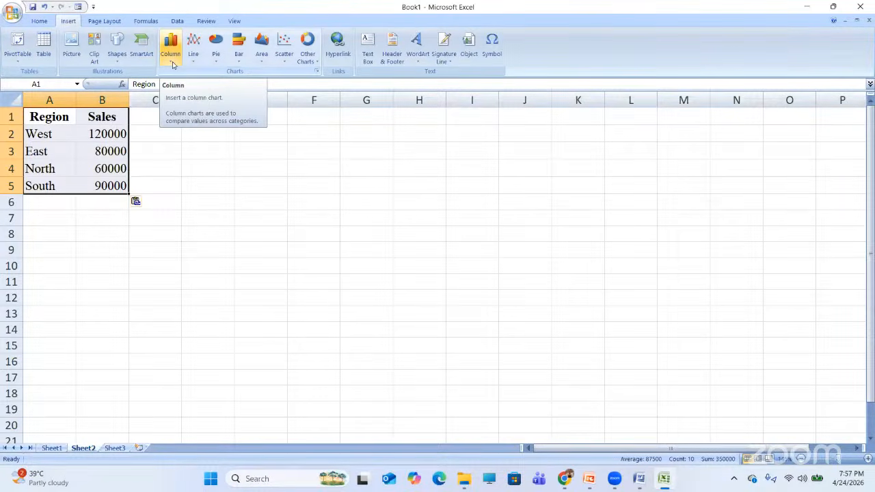
pyautogui.click(173, 64)
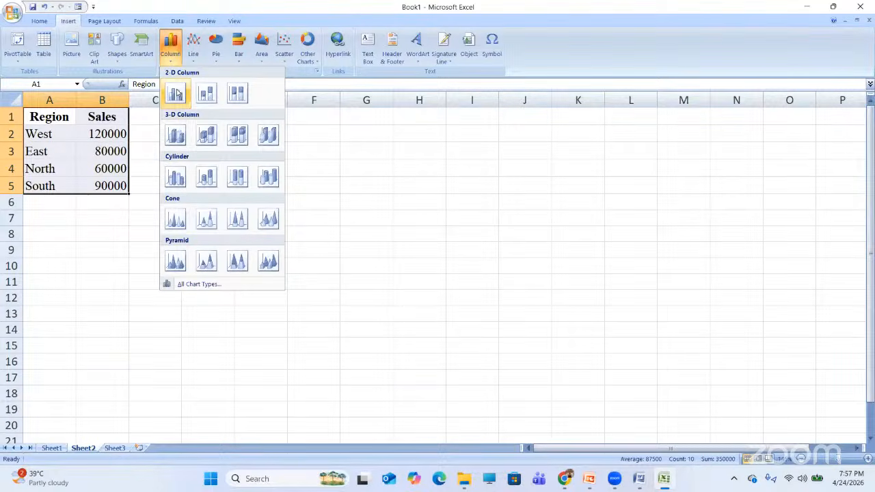
pyautogui.click(175, 94)
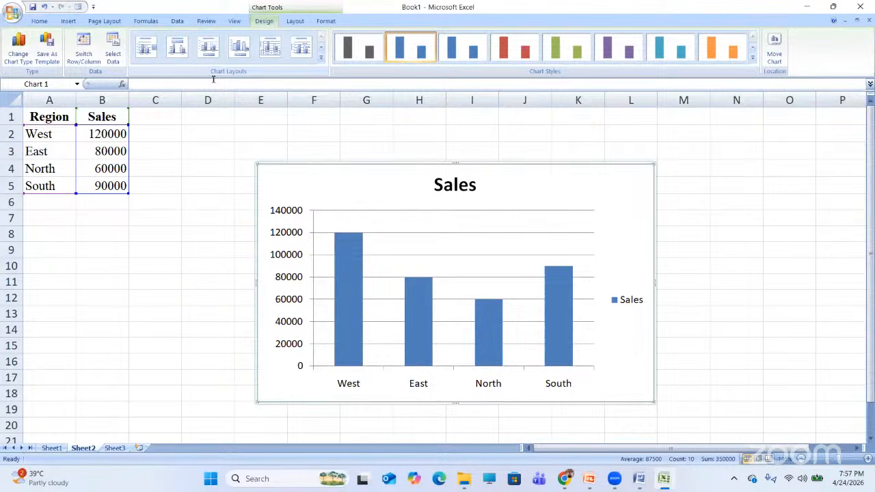
pyautogui.click(30, 60)
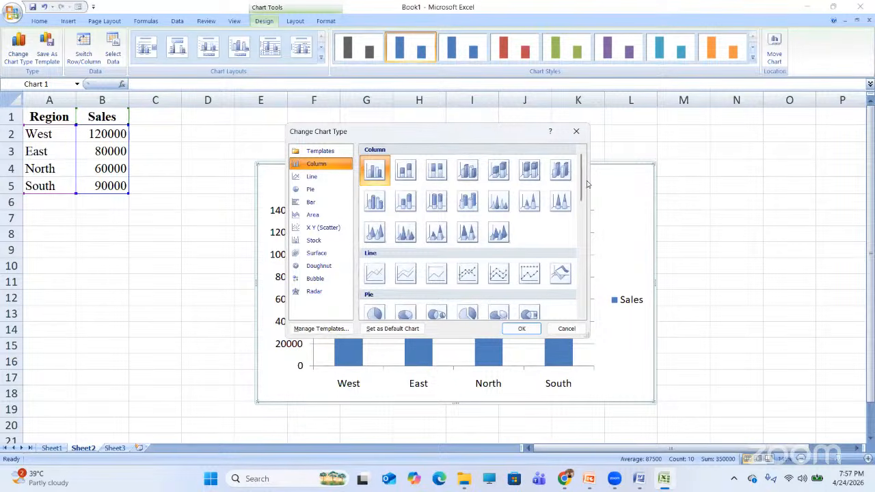
pyautogui.moveTo(581, 182)
pyautogui.mouseDown()
pyautogui.moveTo(593, 294)
pyautogui.moveTo(591, 172)
pyautogui.mouseUp()
pyautogui.click(577, 130)
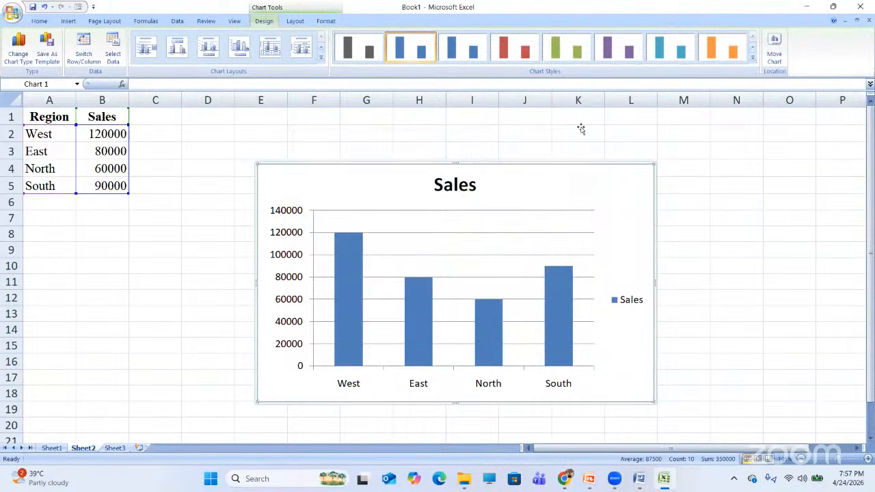
pyautogui.rightClick(596, 205)
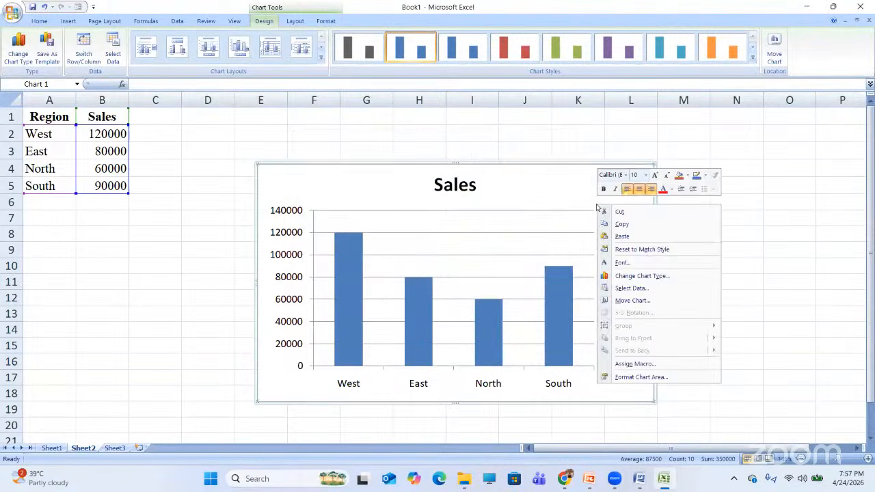
pyautogui.click(640, 377)
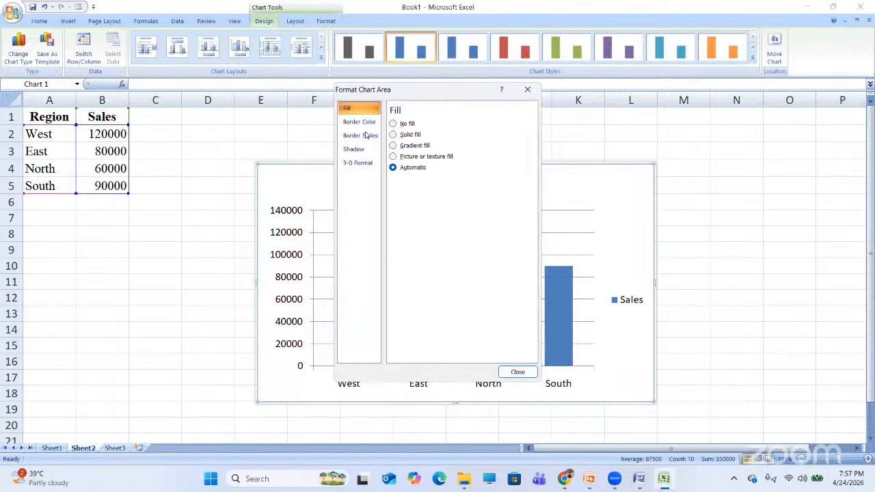
pyautogui.click(360, 124)
pyautogui.click(361, 136)
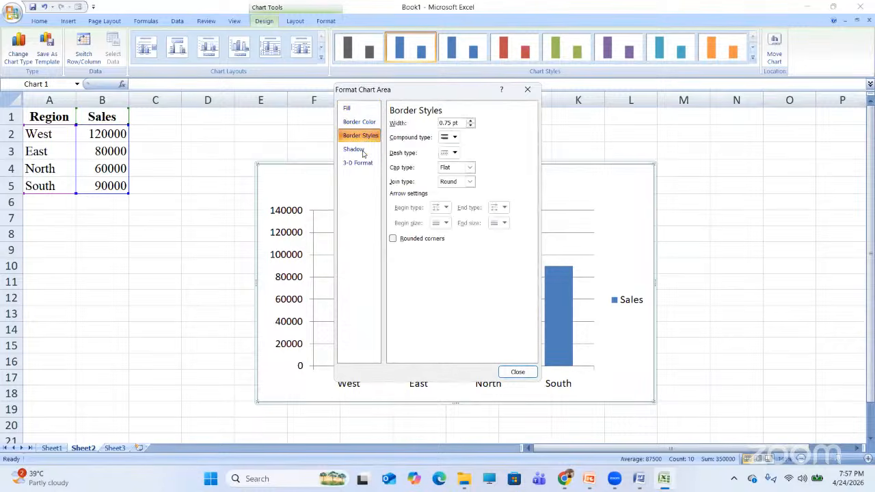
pyautogui.click(363, 152)
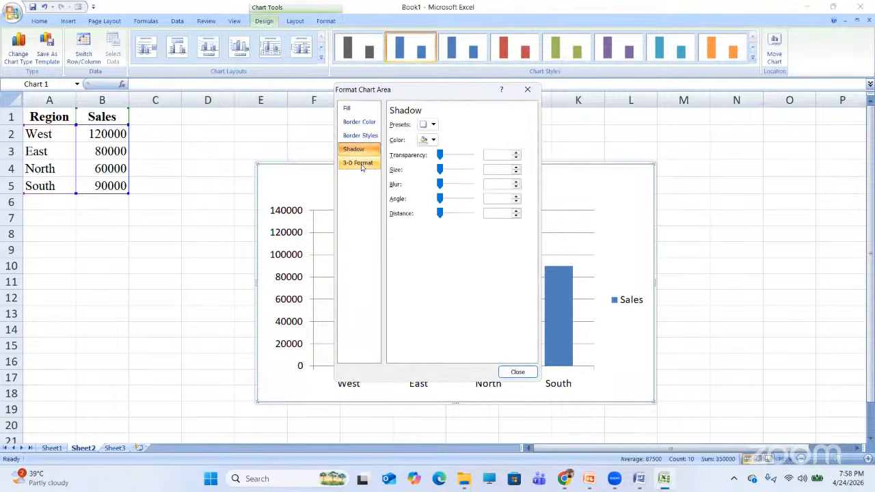
pyautogui.click(361, 166)
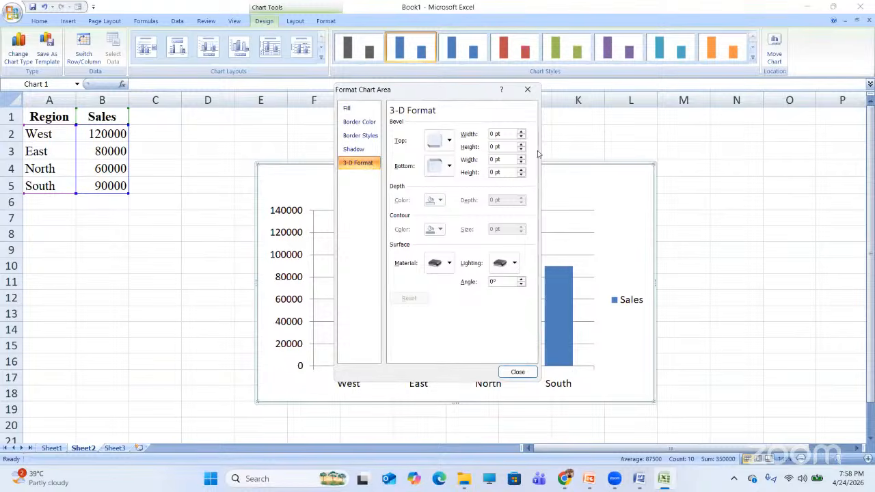
pyautogui.click(527, 92)
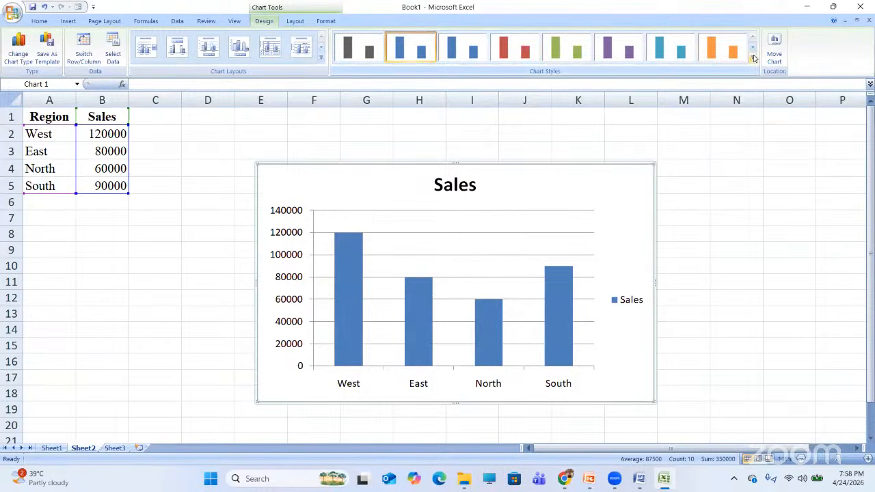
# - Apply the green-columns-on-black chart style to the Sales chart
pyautogui.click(718, 54)
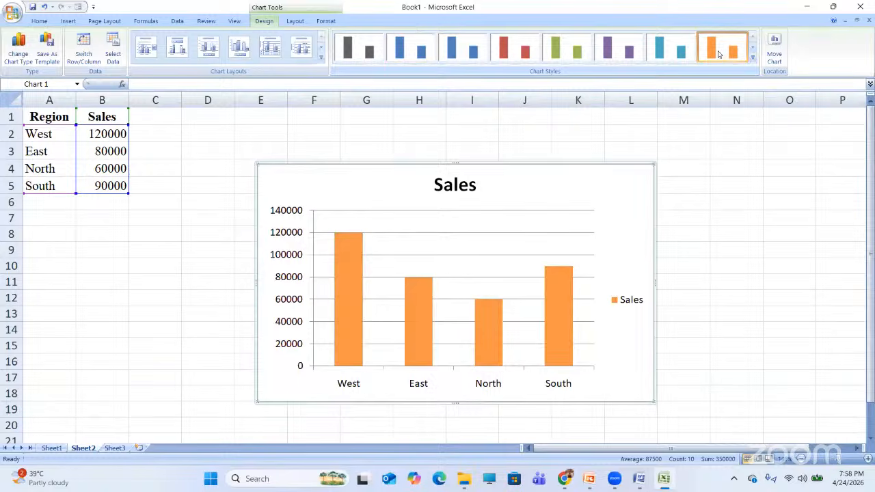
pyautogui.click(752, 59)
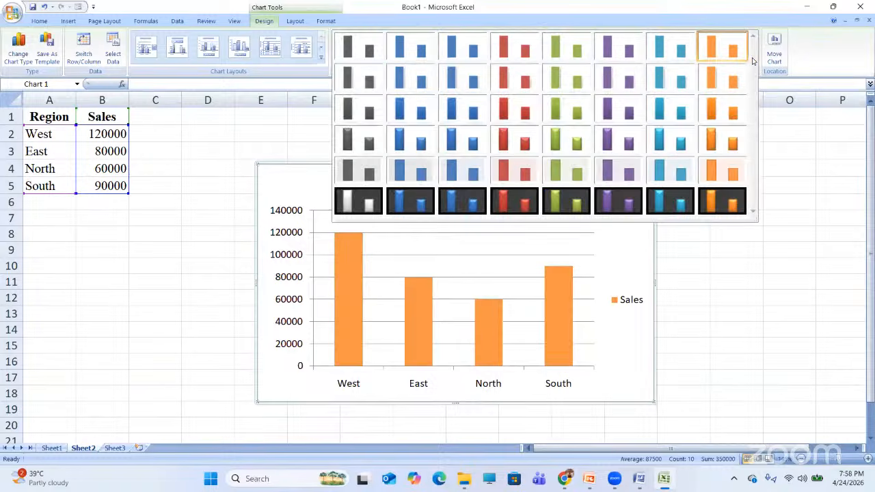
pyautogui.click(561, 202)
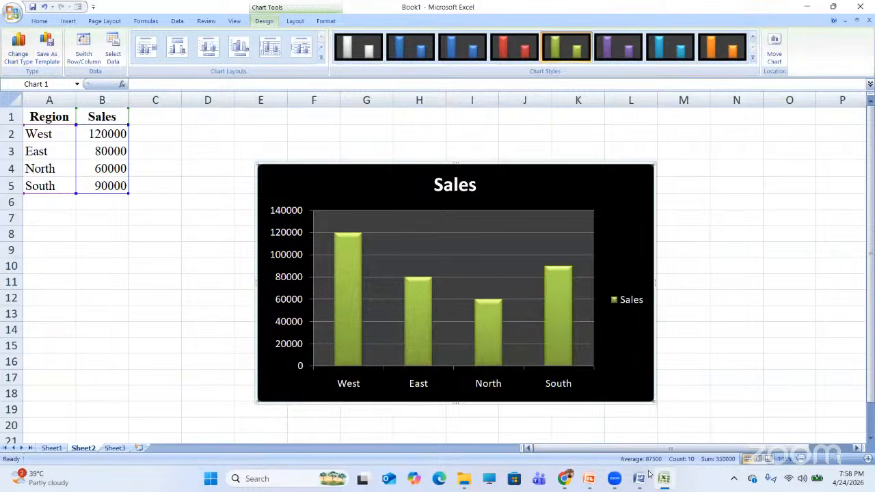
pyautogui.moveTo(639, 480)
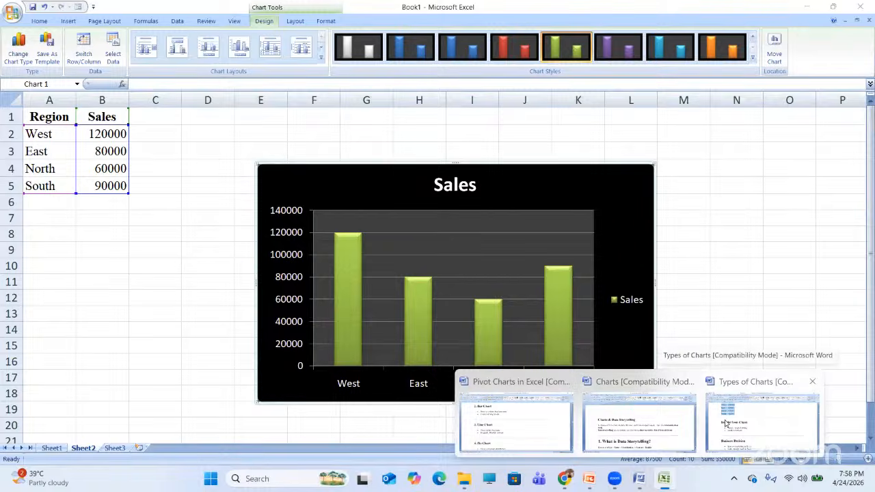
# - Read the Why This Chart Works notes, then check the Sales chart in Excel
pyautogui.press('Down')
pyautogui.press('Down')
pyautogui.press('Down')
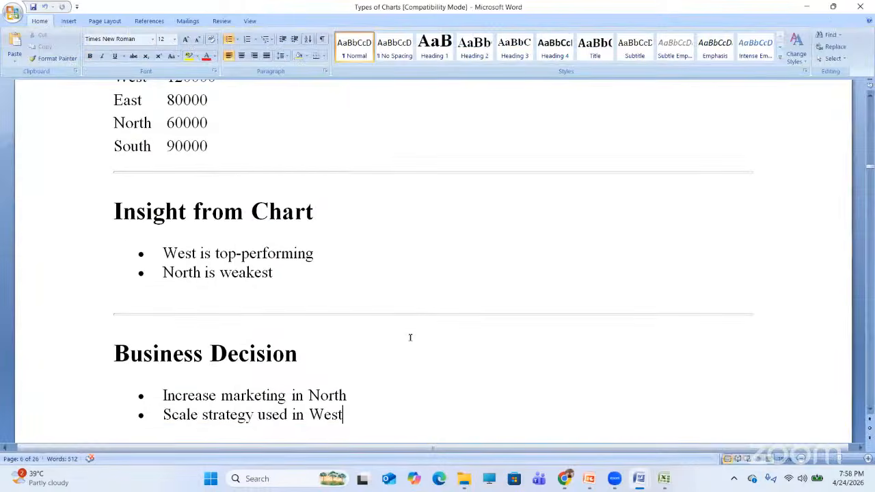
pyautogui.press('Down')
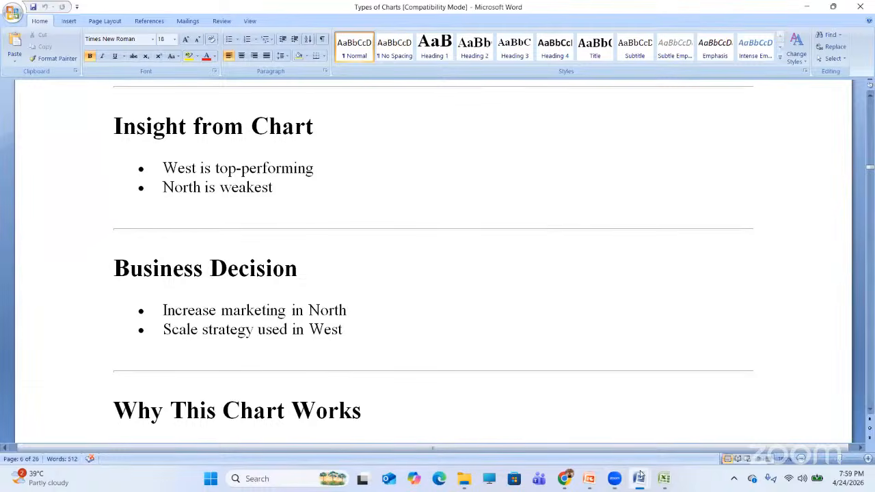
pyautogui.moveTo(669, 479)
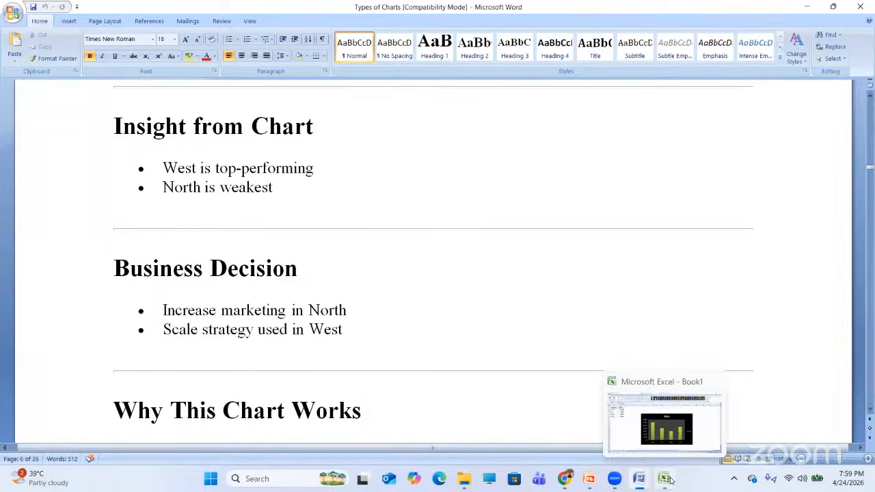
pyautogui.click(666, 479)
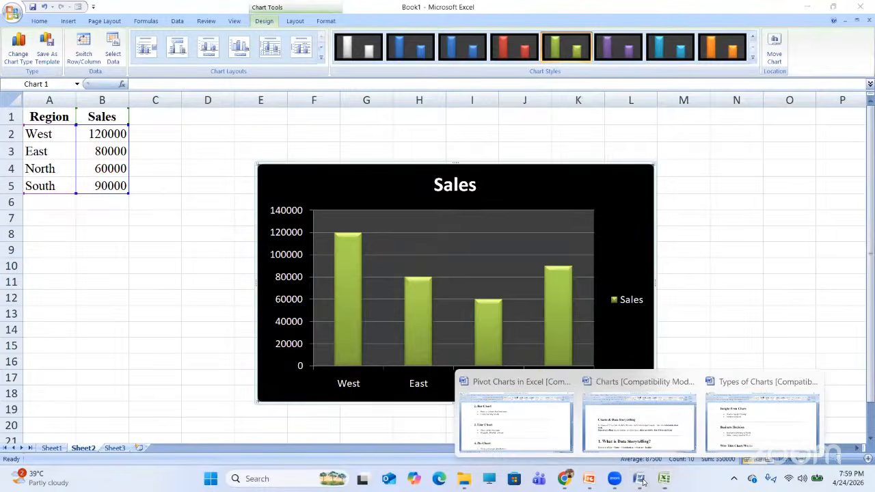
# - Move down the Word notes from the bar chart section into the line chart section
pyautogui.click(742, 430)
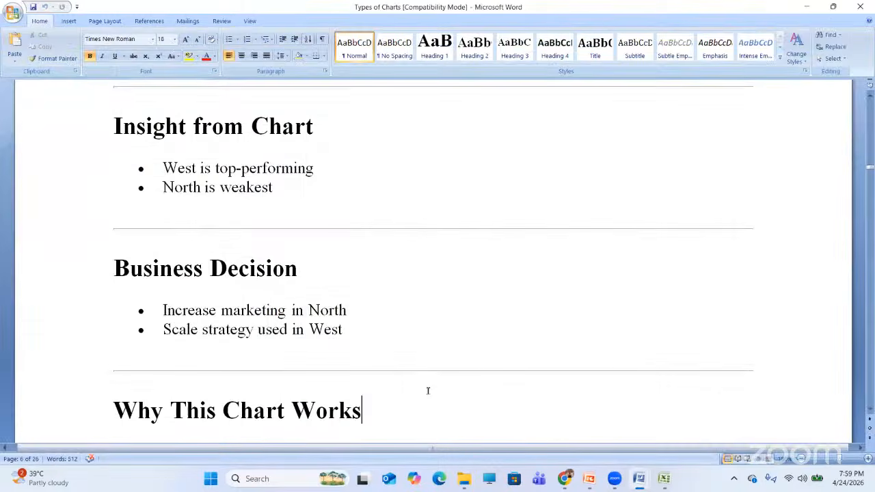
pyautogui.press('Down')
pyautogui.press('Down')
pyautogui.press('Down')
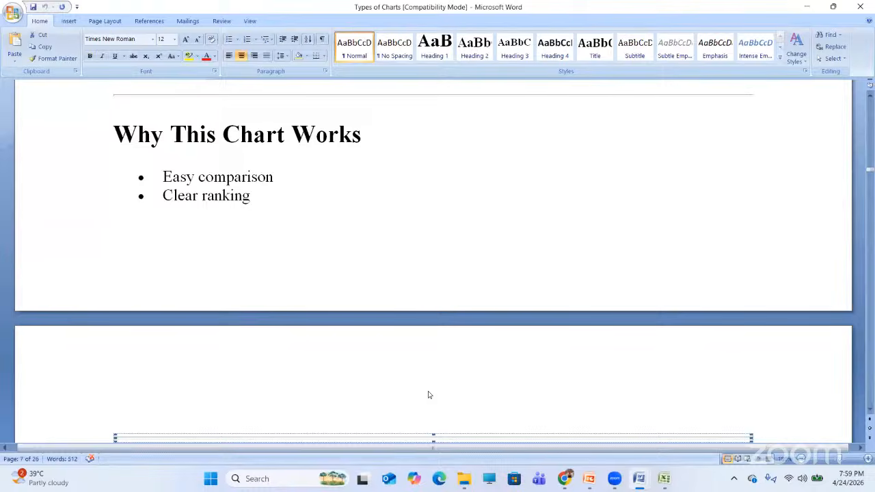
pyautogui.press('Down')
pyautogui.press('Down')
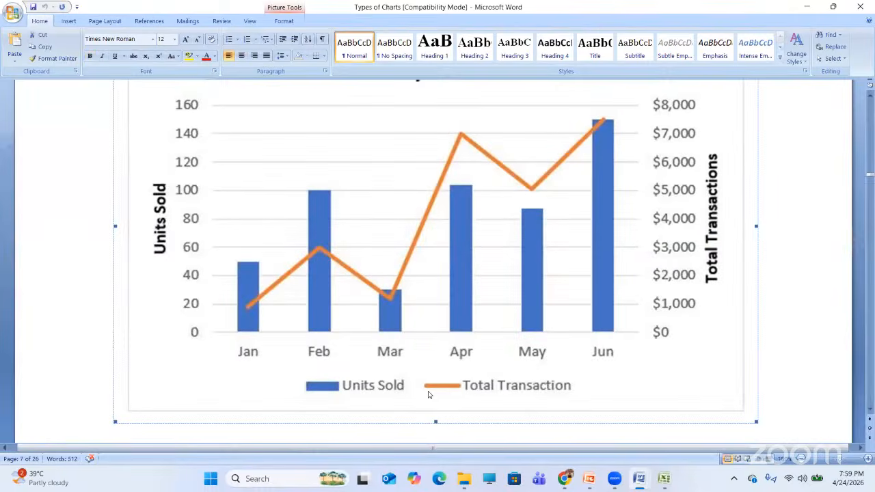
pyautogui.press('Up')
pyautogui.press('Up')
pyautogui.press('Up')
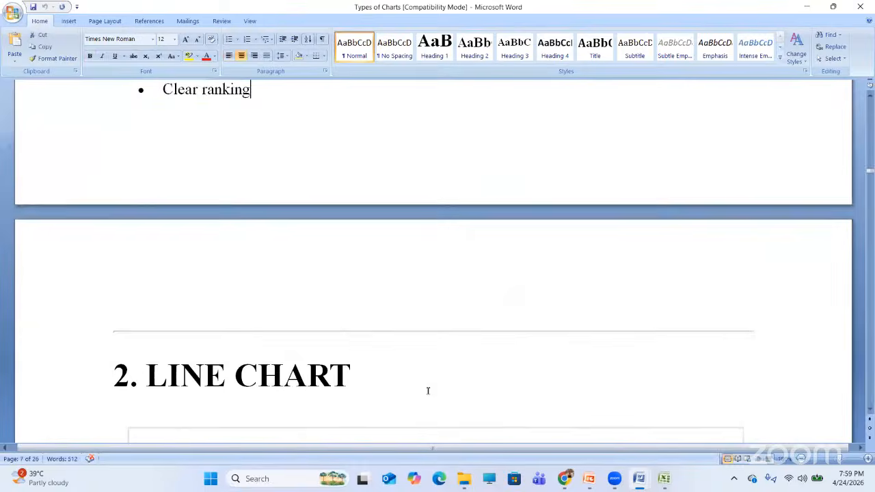
pyautogui.press('Down')
pyautogui.press('Down')
pyautogui.press('Down')
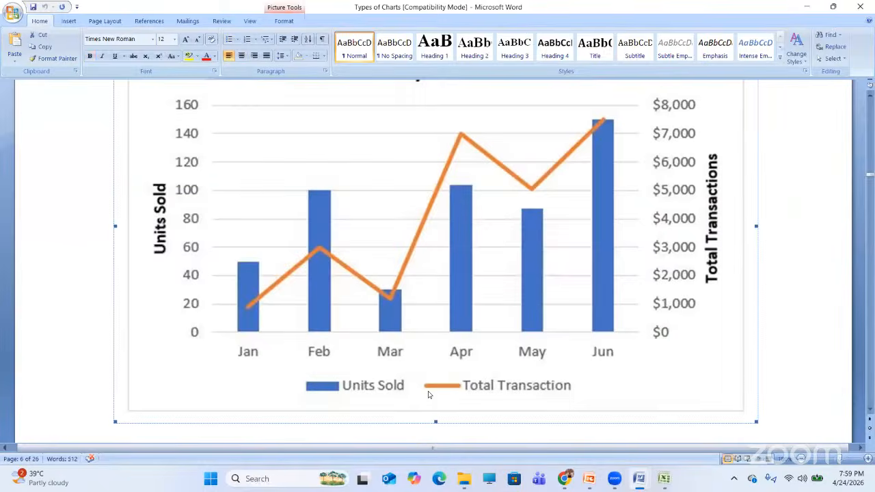
pyautogui.press('Down')
pyautogui.press('Down')
pyautogui.press('Down')
pyautogui.press('Down')
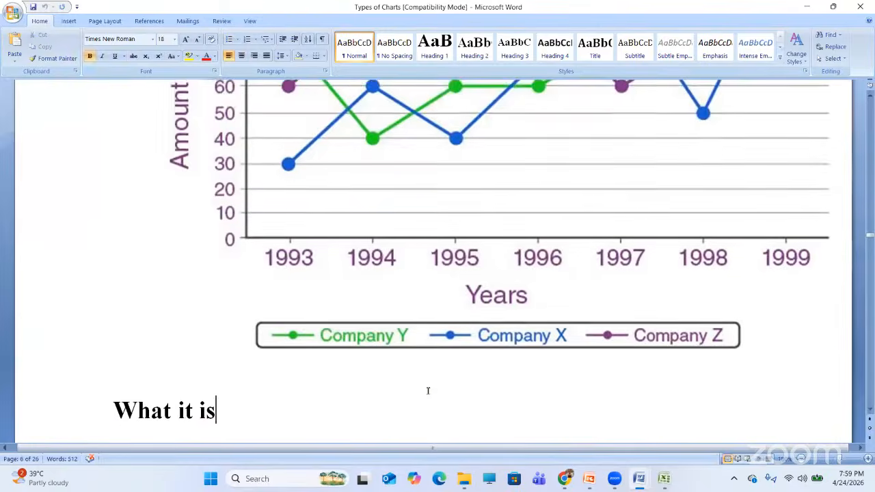
pyautogui.press('Down')
pyautogui.press('Down')
pyautogui.press('Down')
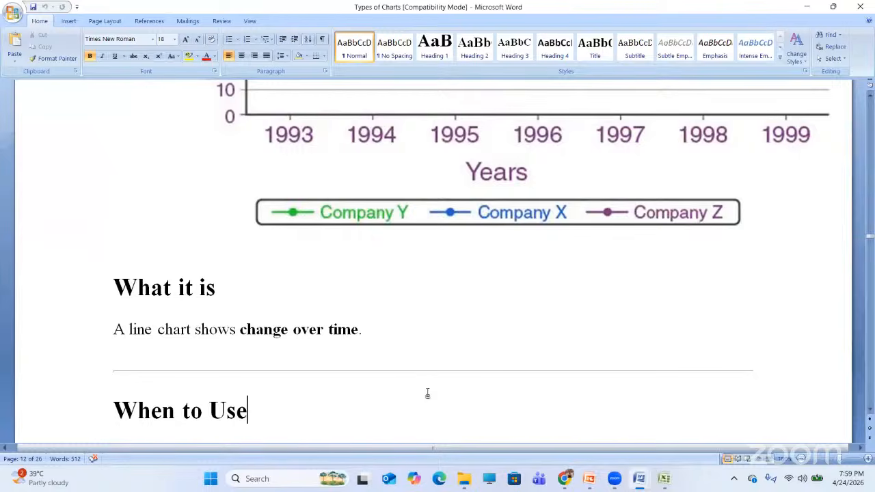
pyautogui.press('Down')
pyautogui.press('Down')
pyautogui.press('Down')
pyautogui.press('Down')
pyautogui.press('Down')
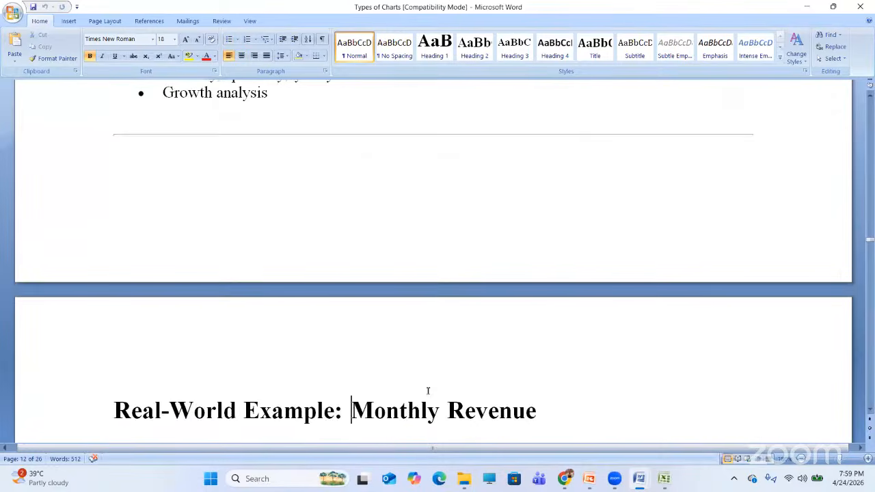
# - Select and copy the Monthly Revenue Month/Revenue table, returning to Excel
pyautogui.press('Up')
pyautogui.press('Up')
pyautogui.press('Up')
pyautogui.press('Up')
pyautogui.press('Up')
pyautogui.press('Up')
pyautogui.press('Up')
pyautogui.press('Up')
pyautogui.press('Up')
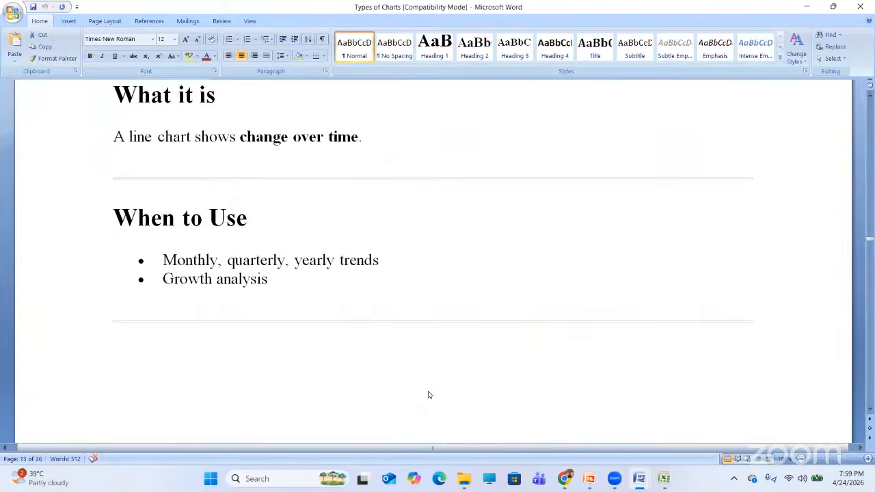
pyautogui.press('Down')
pyautogui.press('Down')
pyautogui.press('Down')
pyautogui.press('Down')
pyautogui.press('Down')
pyautogui.press('Down')
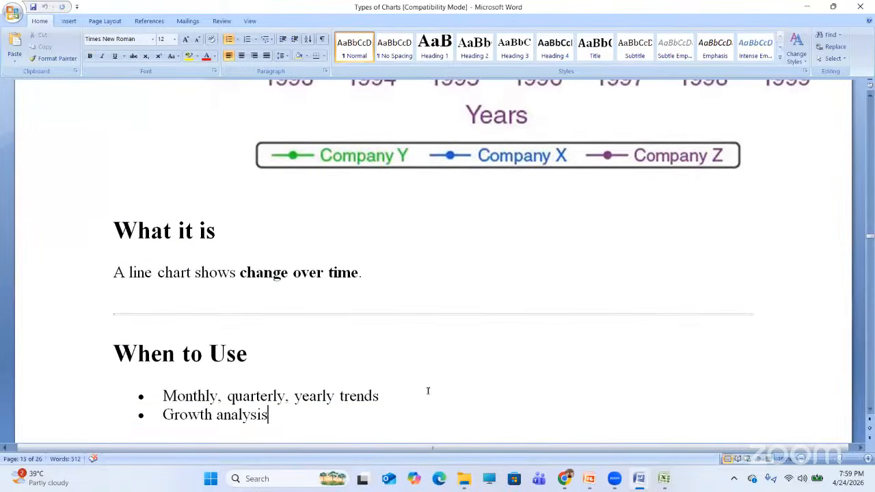
pyautogui.press('Down')
pyautogui.press('Down')
pyautogui.press('Down')
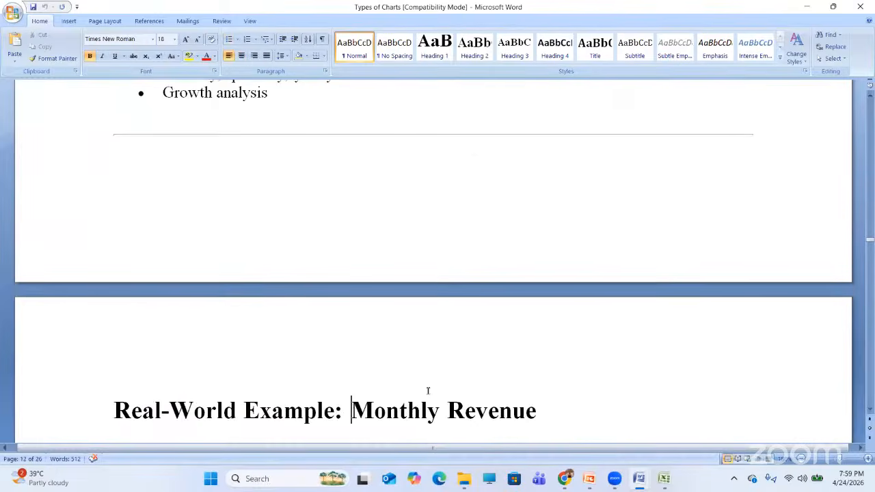
pyautogui.press('Down')
pyautogui.press('Down')
pyautogui.press('Down')
pyautogui.press('Down')
pyautogui.press('Down')
pyautogui.press('Down')
pyautogui.press('Down')
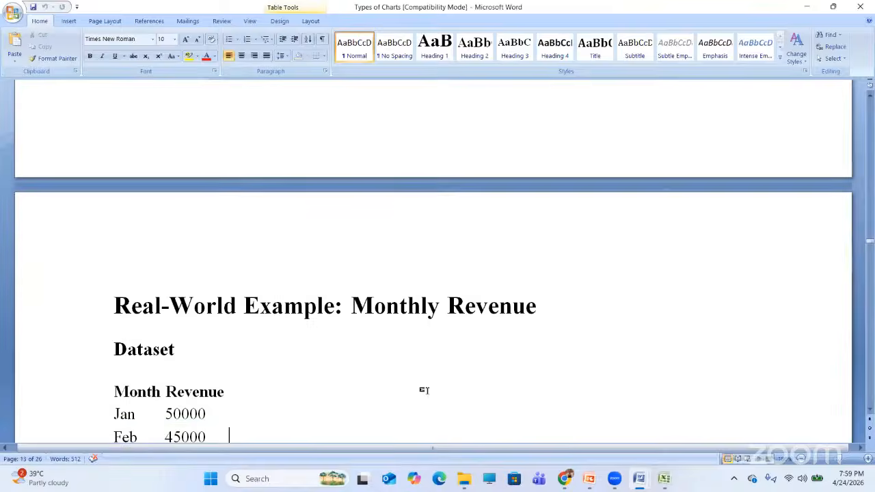
pyautogui.press('Down')
pyautogui.press('Down')
pyautogui.press('Down')
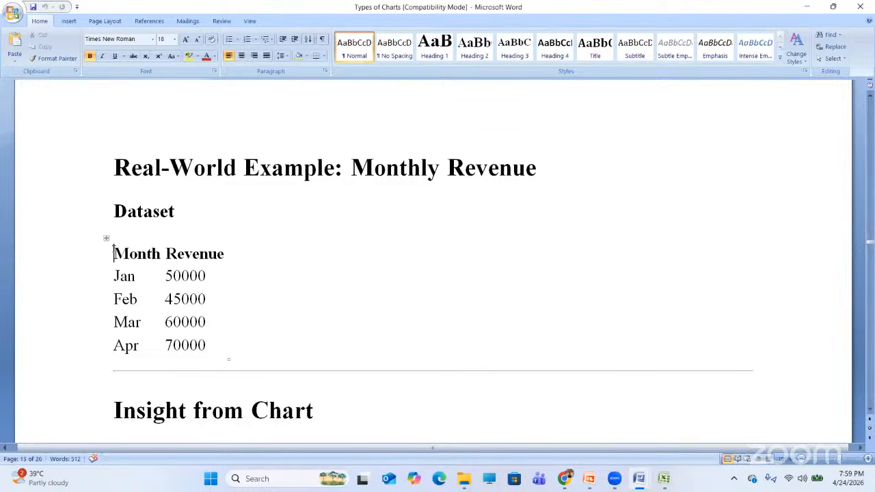
pyautogui.moveTo(113, 254); pyautogui.dragTo(185, 347)
pyautogui.hotkey('ctrl', 'c')
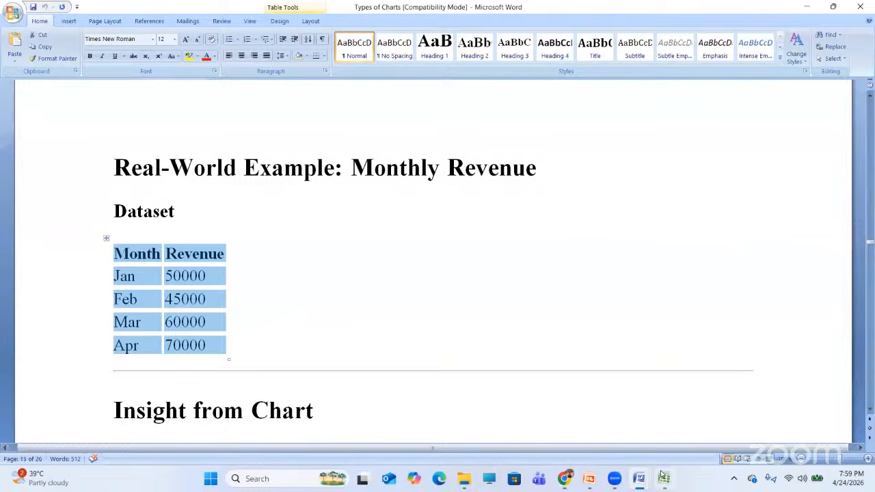
pyautogui.hotkey('alt', 'Tab')
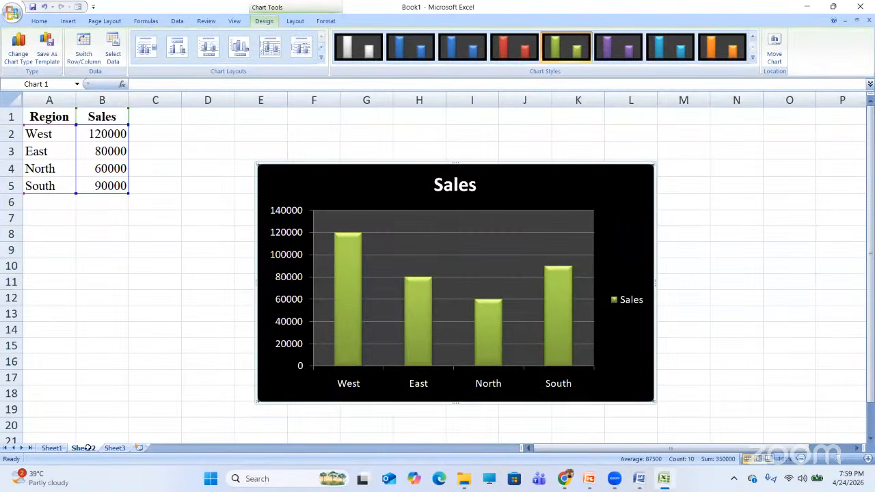
# - Paste the Month/Revenue table (Jan 50000 to Apr 70000) into A1:B5 of Sheet3
pyautogui.click(113, 447)
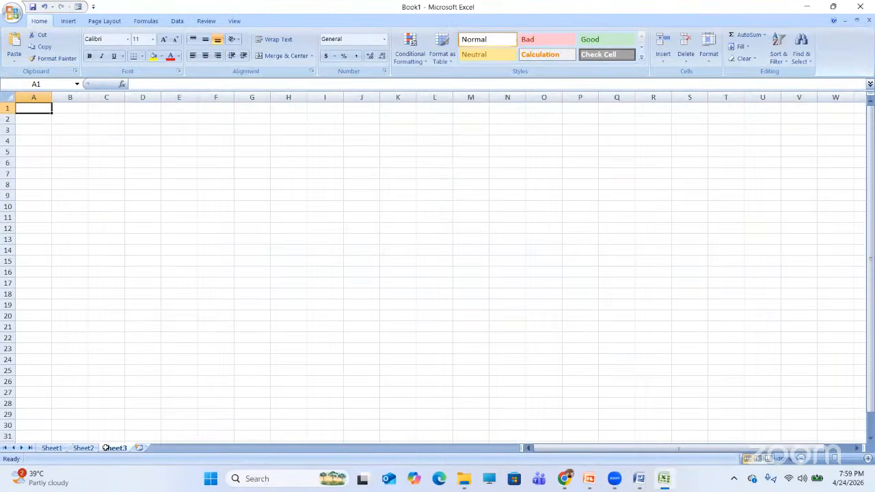
pyautogui.scroll(2, 106, 449)
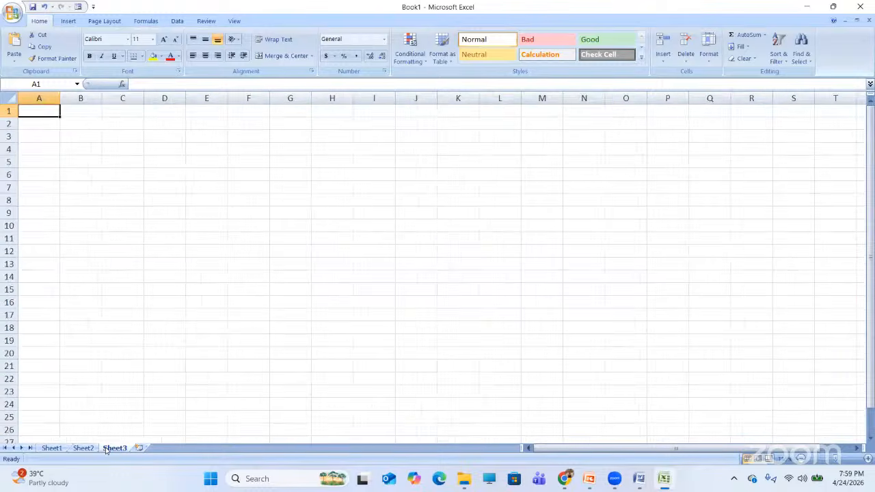
pyautogui.click(146, 158)
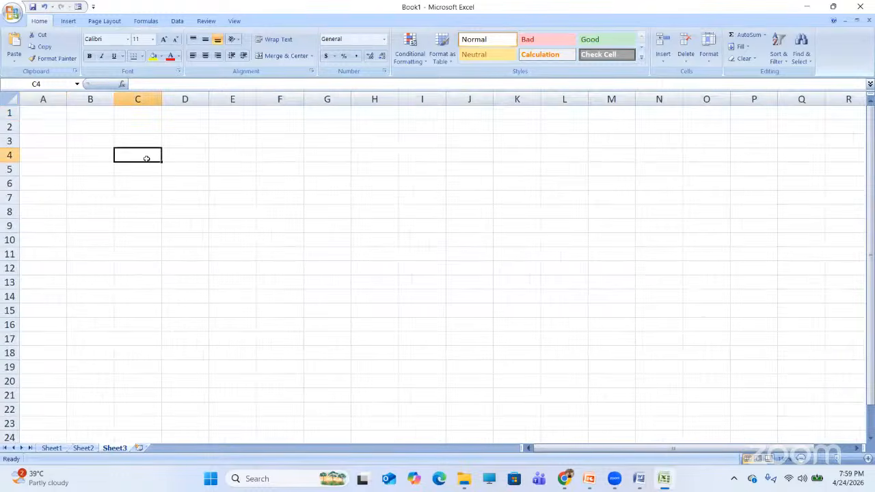
pyautogui.click(50, 114)
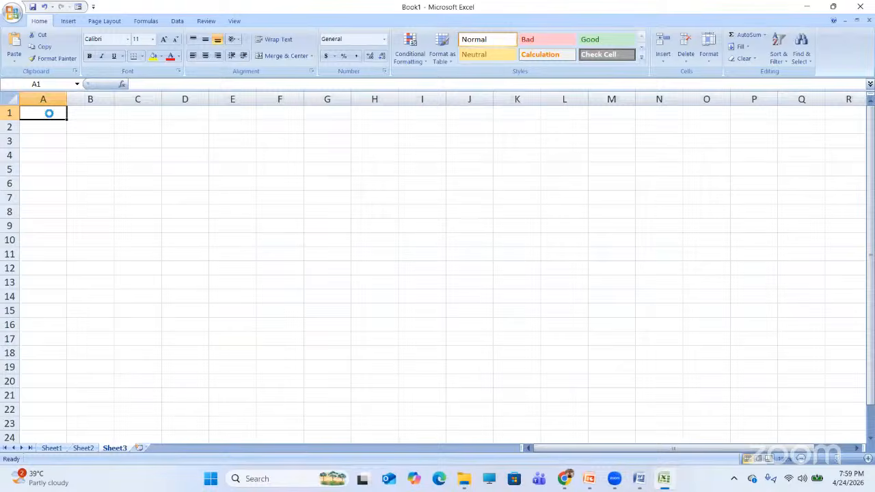
pyautogui.hotkey('ctrl', 'v')
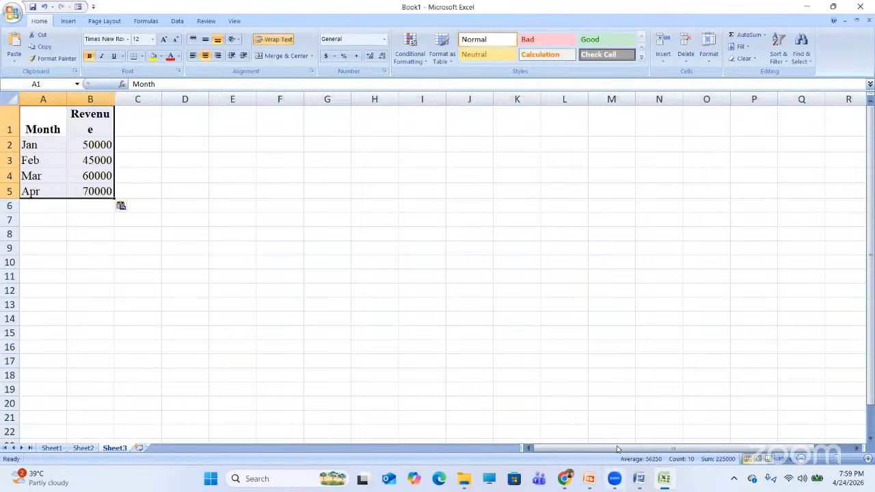
pyautogui.moveTo(641, 483)
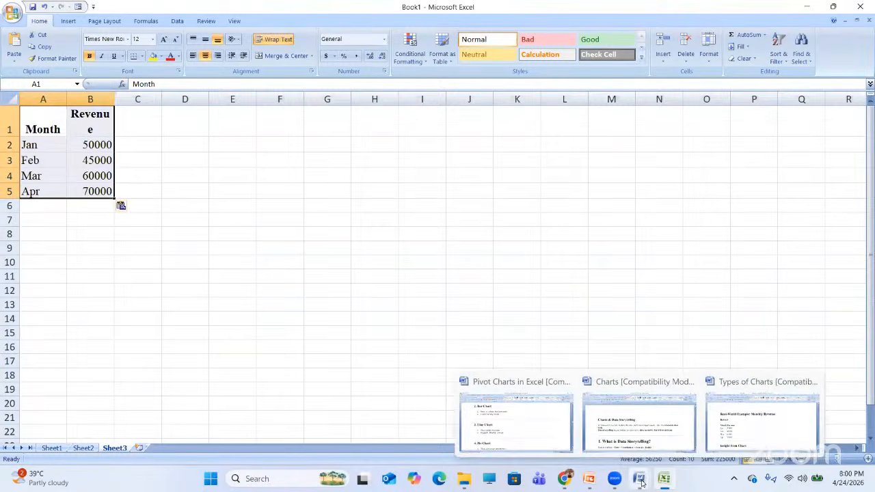
pyautogui.click(68, 21)
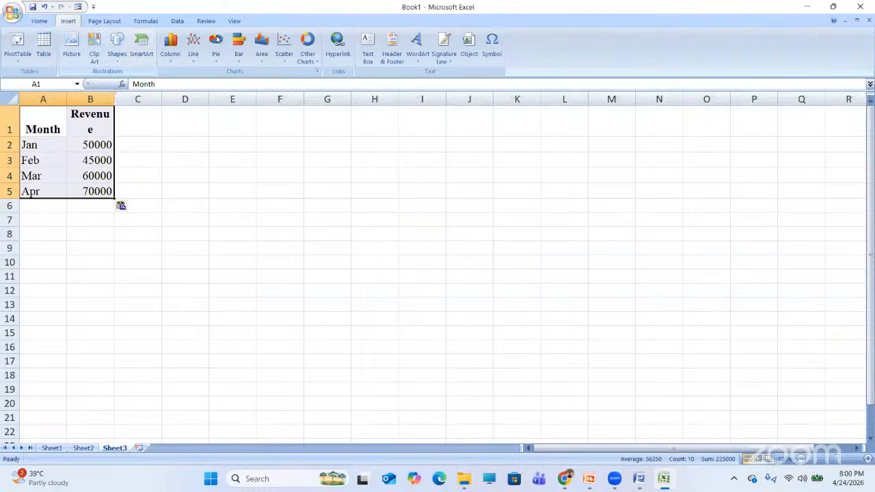
# - Insert a 2-D Line chart of monthly Revenue with a top-legend, data-label layout
pyautogui.click(194, 55)
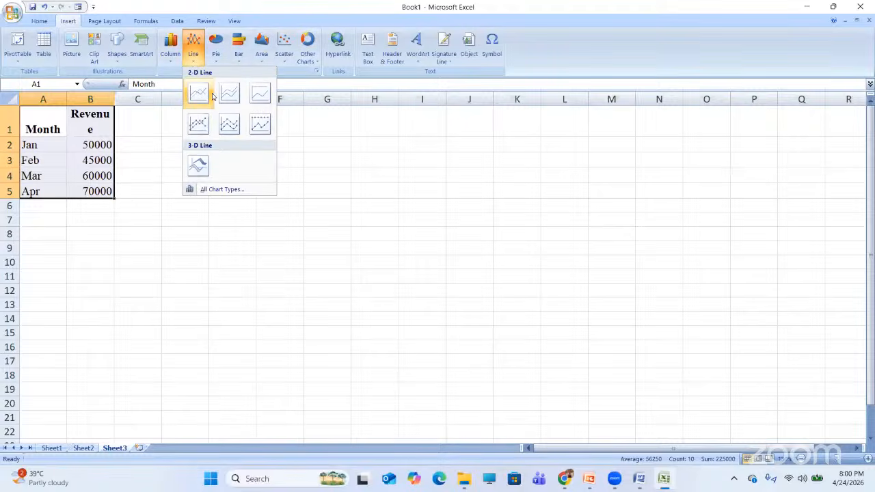
pyautogui.click(197, 92)
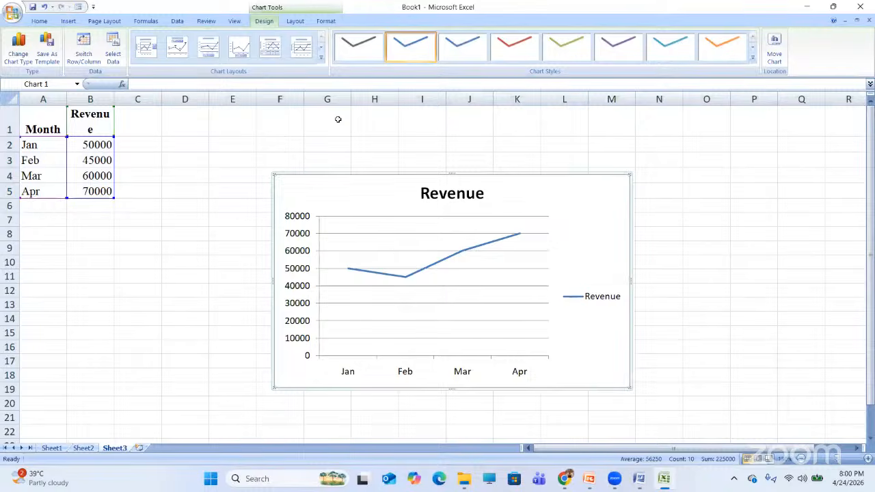
pyautogui.click(321, 58)
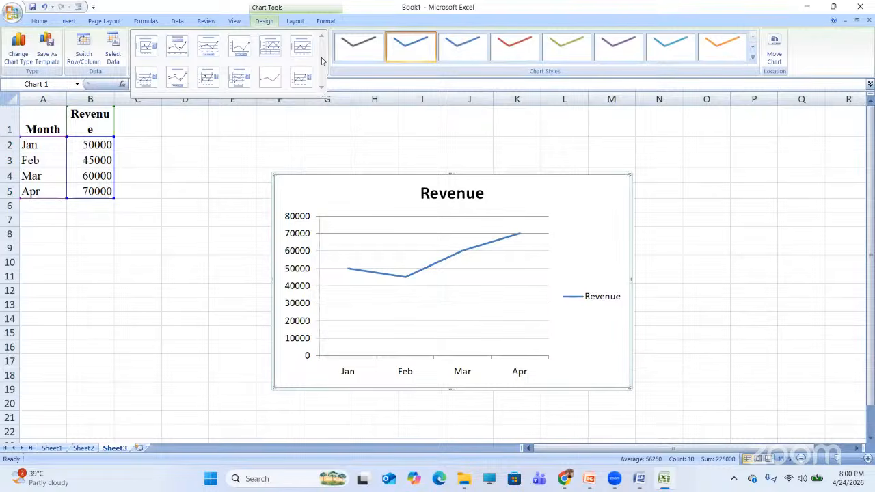
pyautogui.click(302, 45)
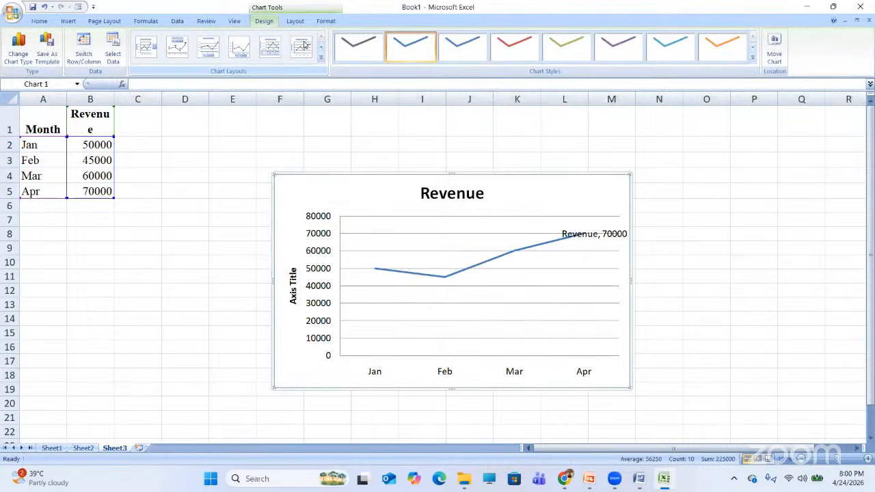
pyautogui.click(320, 58)
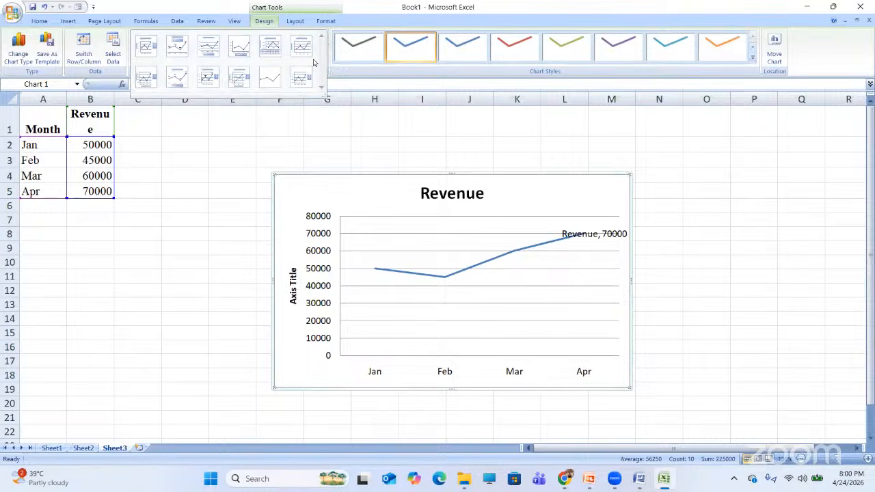
pyautogui.click(175, 47)
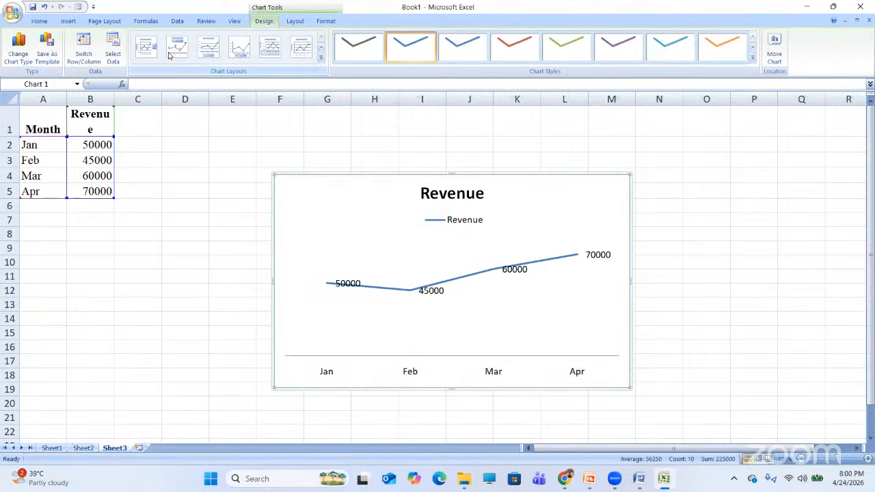
pyautogui.click(753, 59)
# - Apply the dark purple-on-black chart style to the Revenue line chart
pyautogui.click(624, 201)
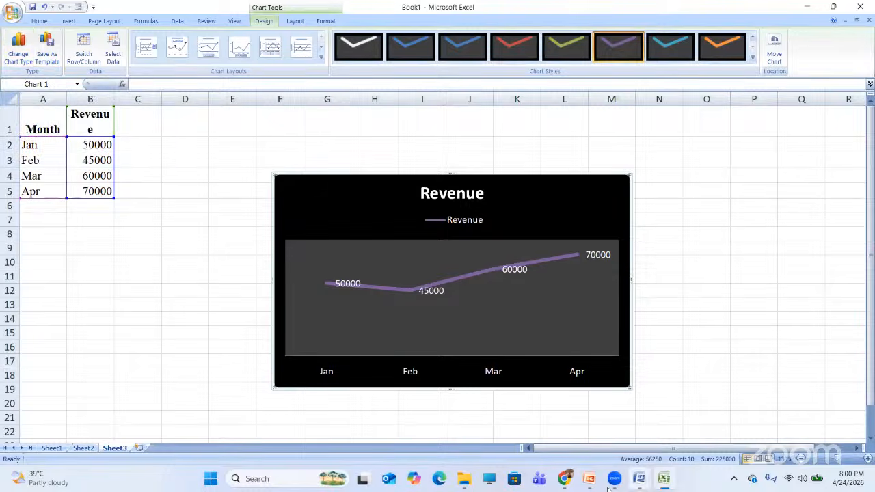
pyautogui.moveTo(605, 487)
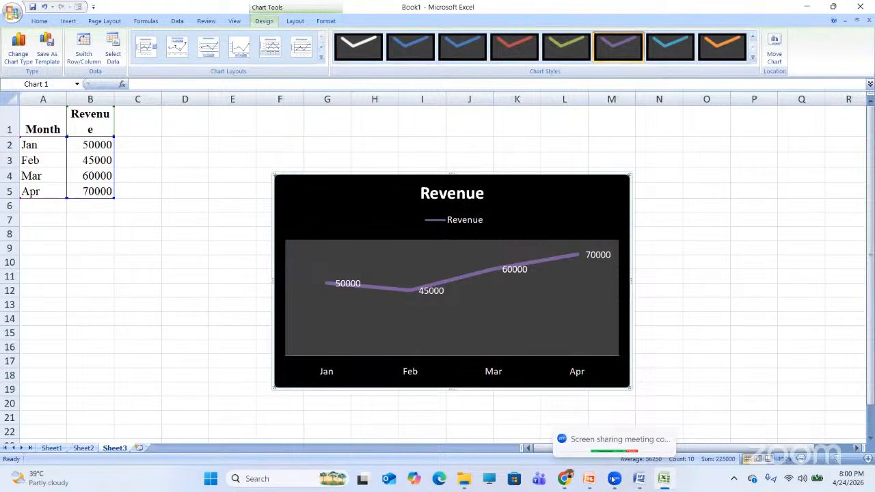
pyautogui.click(613, 480)
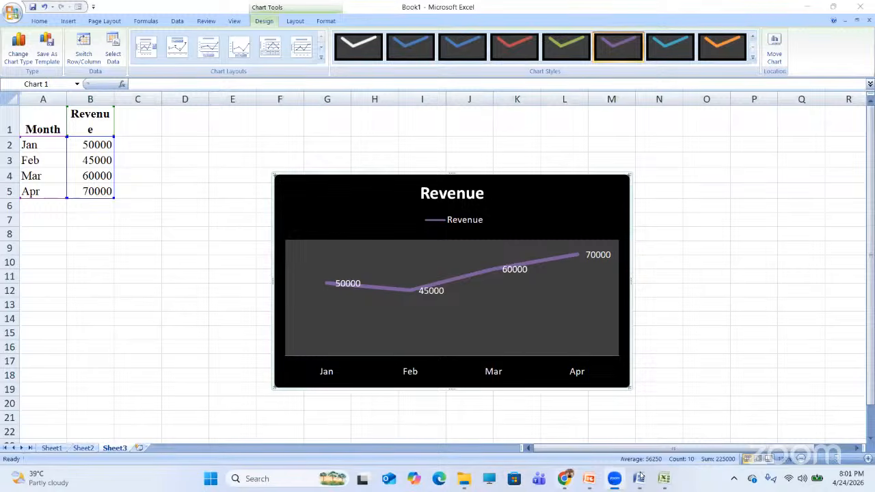
# - Bring the Types of Charts notes forward with the caret in the sales table
pyautogui.moveTo(640, 477)
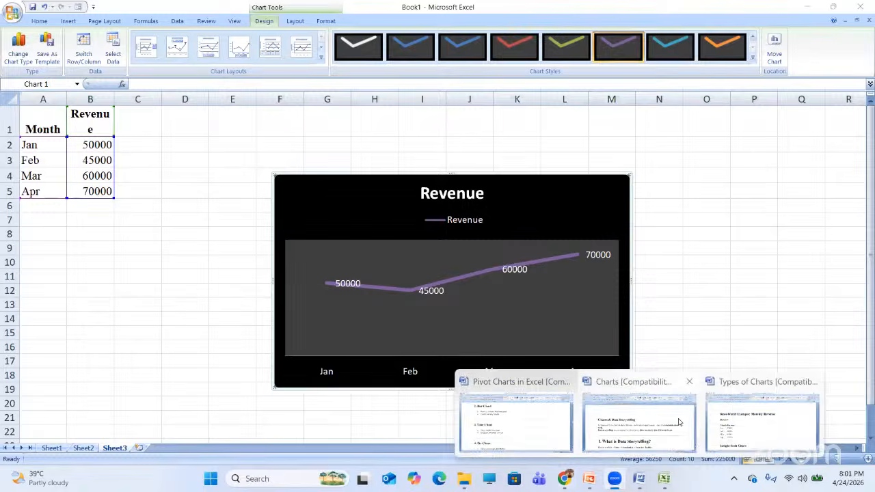
pyautogui.click(669, 427)
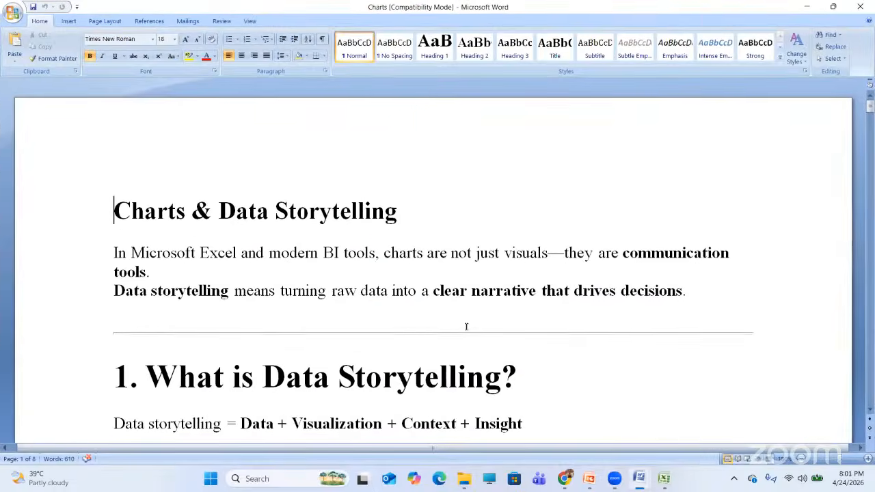
pyautogui.click(467, 330)
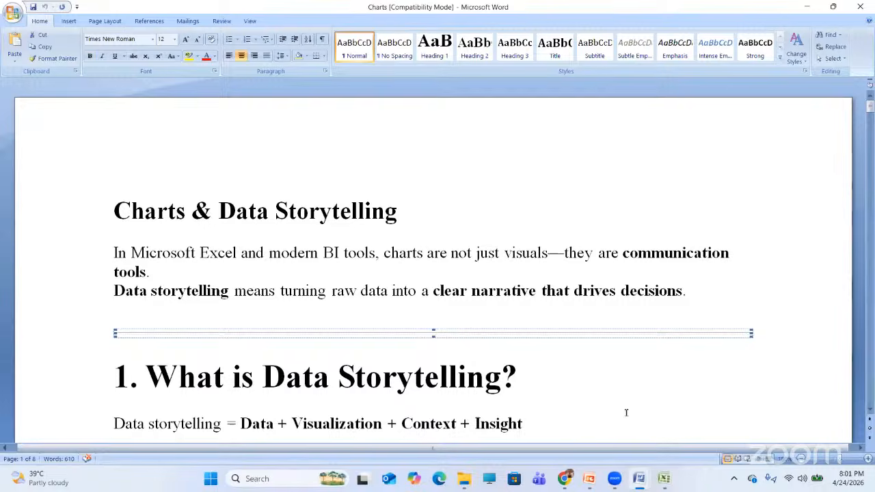
pyautogui.moveTo(638, 478)
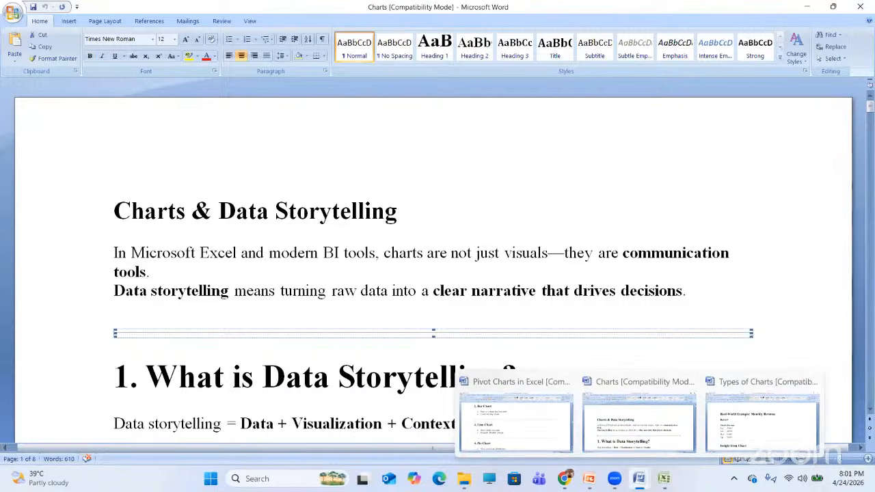
pyautogui.click(759, 434)
pyautogui.click(401, 333)
# - Step through the 3. PIE CHART section, past its images and When to Use bullets
pyautogui.press('Down')
pyautogui.press('Down')
pyautogui.press('Down')
pyautogui.press('Down')
pyautogui.press('Down')
pyautogui.press('Down')
pyautogui.press('Down')
pyautogui.press('Down')
pyautogui.press('Down')
pyautogui.press('Down')
pyautogui.press('Down')
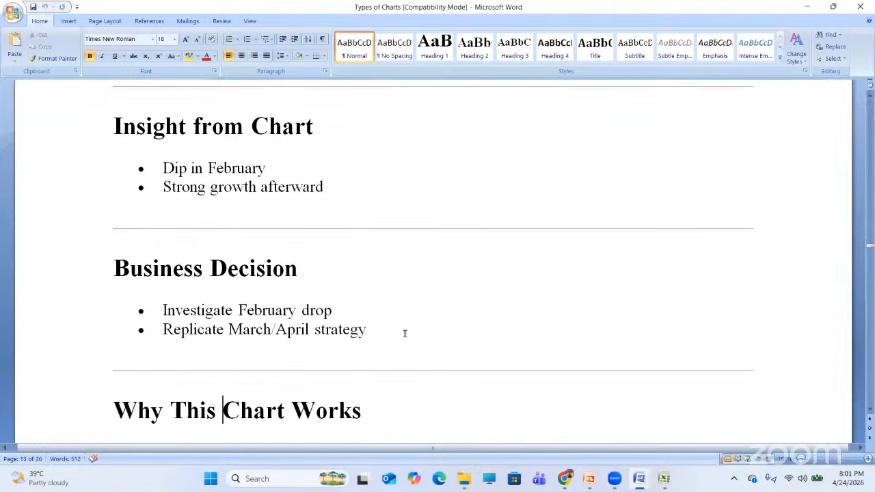
pyautogui.press('Down')
pyautogui.press('Down')
pyautogui.press('Down')
pyautogui.press('Down')
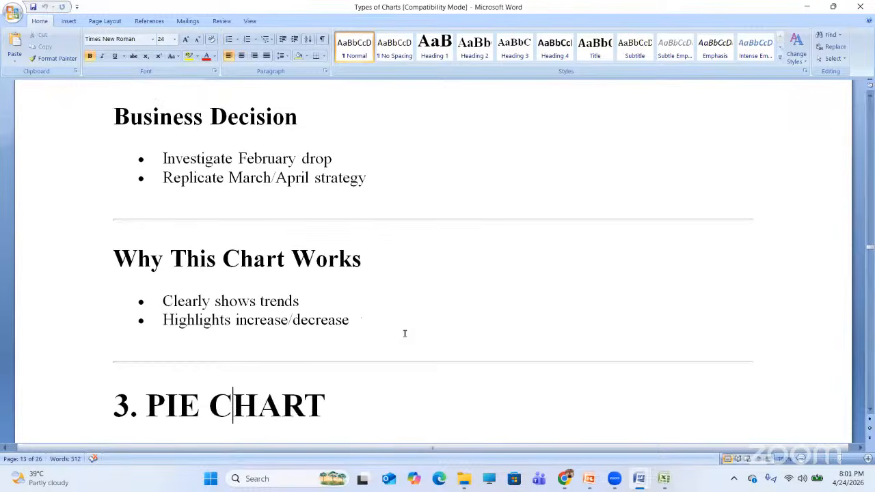
pyautogui.press('Down')
pyautogui.press('Up')
pyautogui.press('Up')
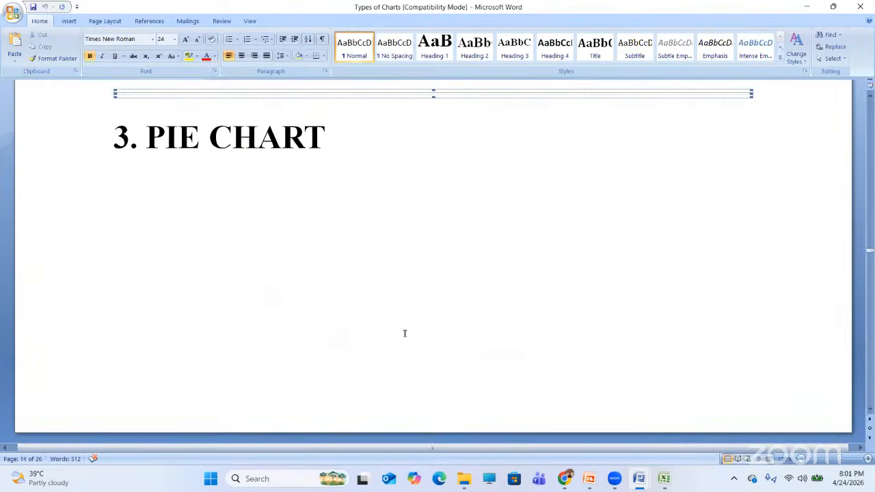
pyautogui.press('Up')
pyautogui.press('Up')
pyautogui.press('Up')
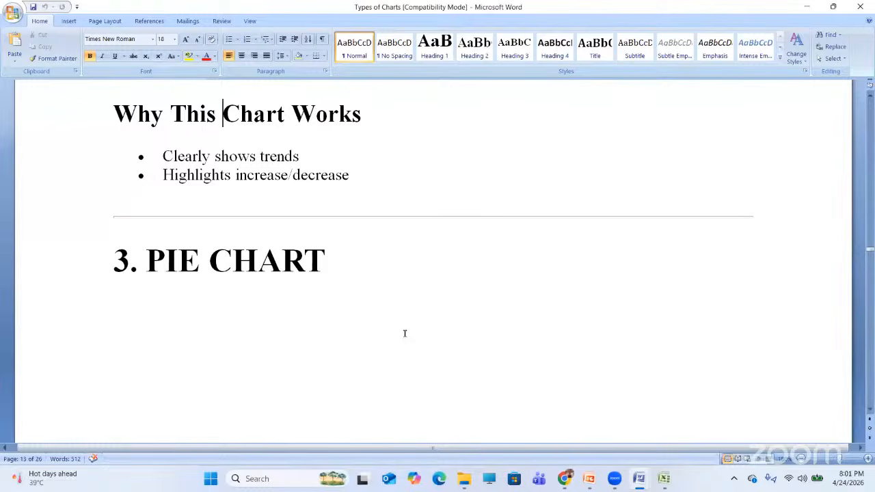
pyautogui.press('Down')
pyautogui.press('Down')
pyautogui.press('Down')
pyautogui.press('Down')
pyautogui.press('Down')
pyautogui.press('Down')
pyautogui.press('Down')
pyautogui.press('Down')
pyautogui.press('Down')
pyautogui.press('Down')
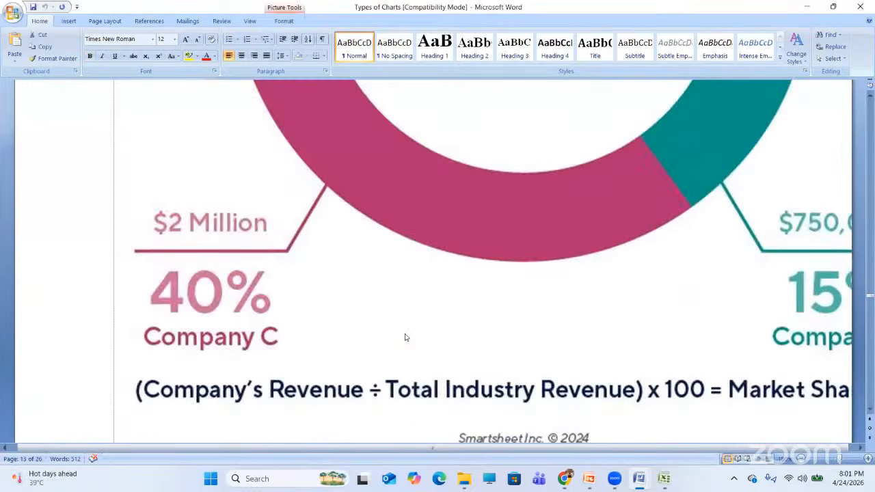
pyautogui.press('Down')
pyautogui.press('Down')
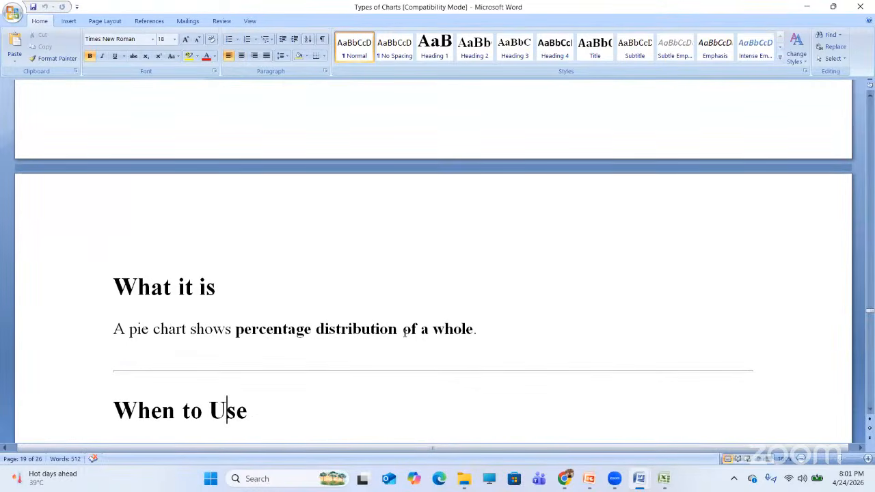
pyautogui.press('Down')
pyautogui.press('Down')
pyautogui.press('Down')
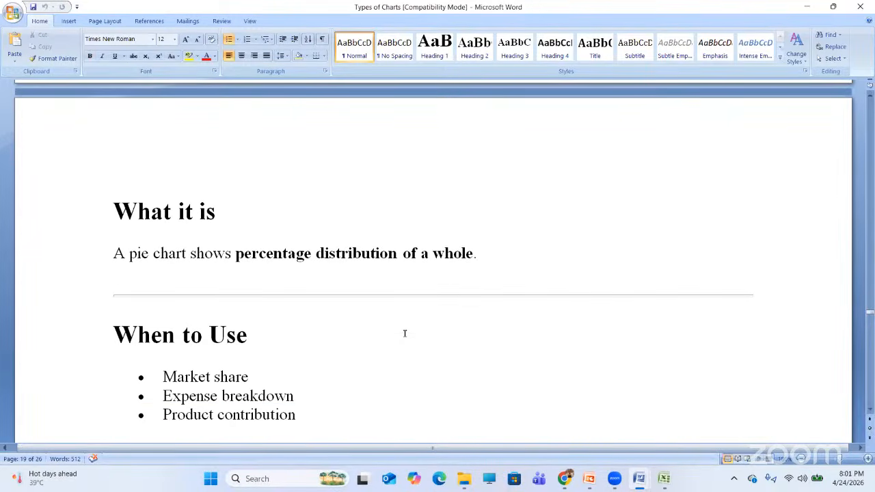
pyautogui.press('Down')
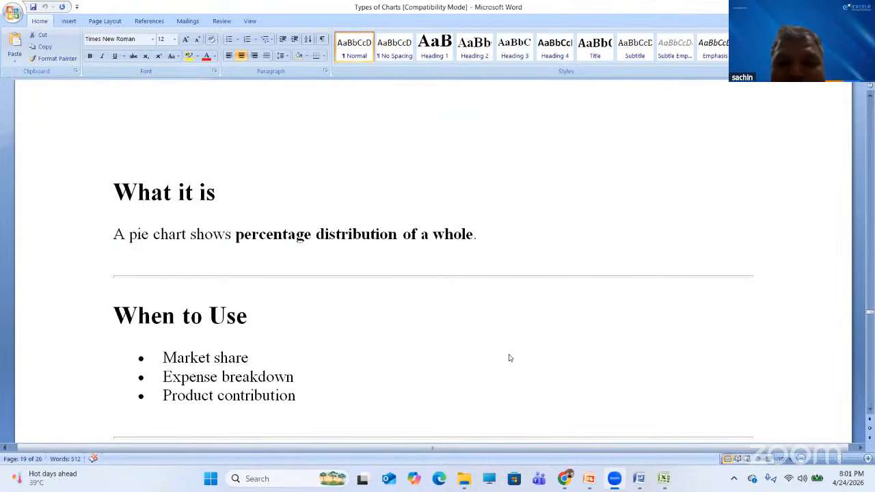
# - Move down the notes to the Product Revenue Share dataset (Laptop, Mobile, Tablet)
pyautogui.click(375, 343)
pyautogui.press('Down')
pyautogui.press('Down')
pyautogui.press('Down')
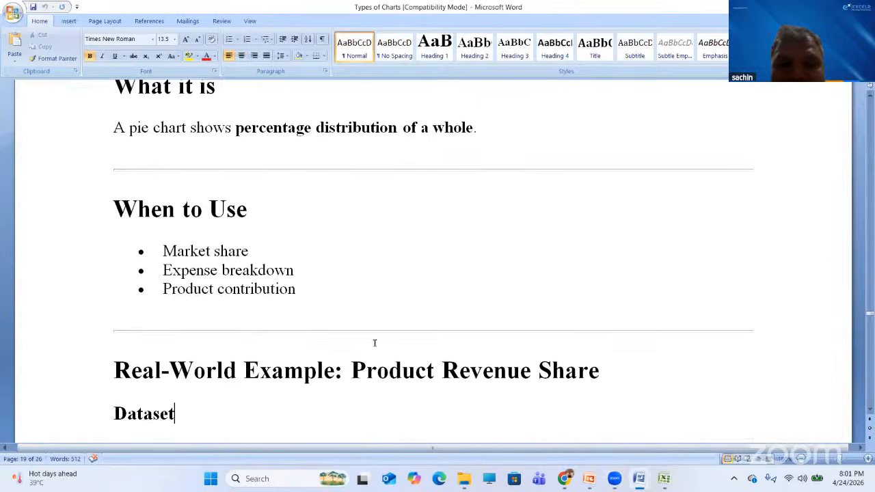
pyautogui.press('Down')
pyautogui.press('Down')
pyautogui.press('Down')
pyautogui.press('Down')
pyautogui.press('Down')
pyautogui.press('Down')
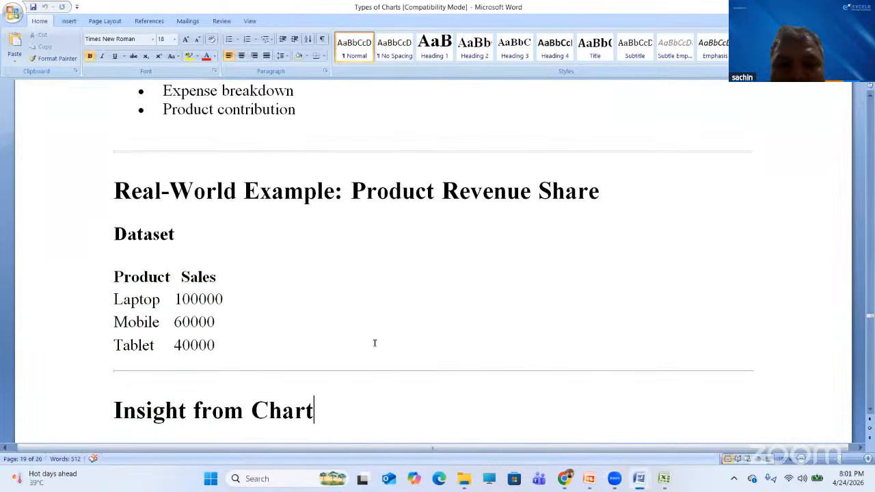
pyautogui.moveTo(110, 245)
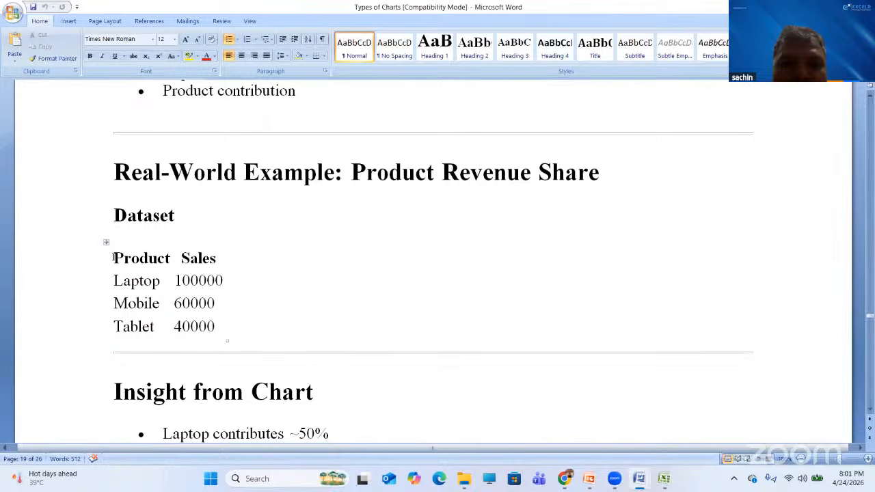
# - Select the entire Product/Sales table with its Laptop, Mobile and Tablet rows
pyautogui.click(114, 258)
pyautogui.moveTo(114, 258); pyautogui.dragTo(194, 325)
pyautogui.hotkey('ctrl', 'c')
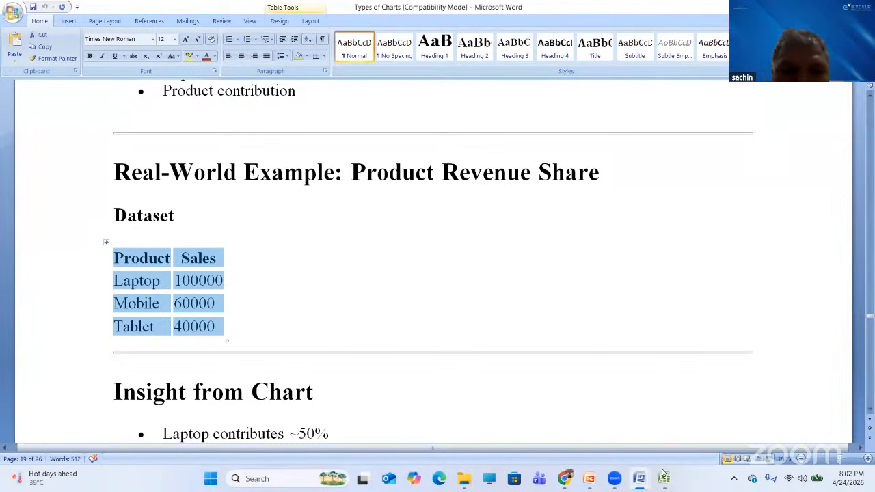
pyautogui.hotkey('alt', 'Tab')
# - Paste the Product/Sales table into A10:B13 and bring up the Pie chart list
pyautogui.click(50, 264)
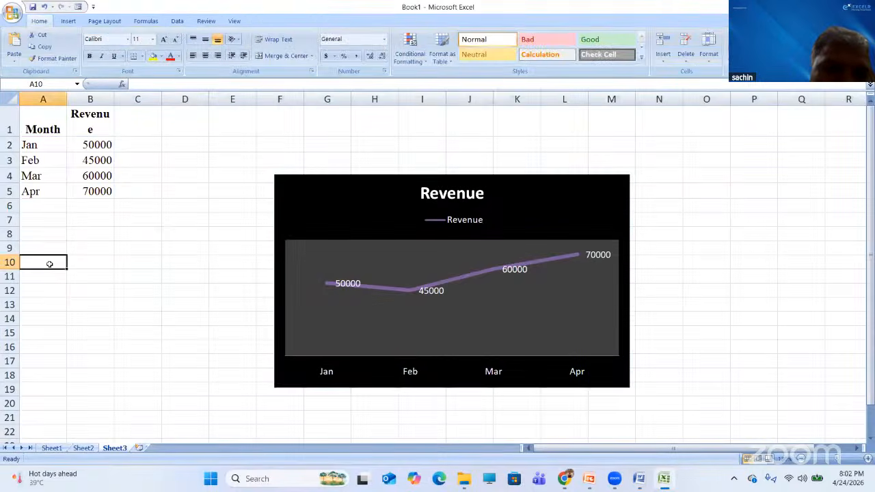
pyautogui.hotkey('ctrl', 'v')
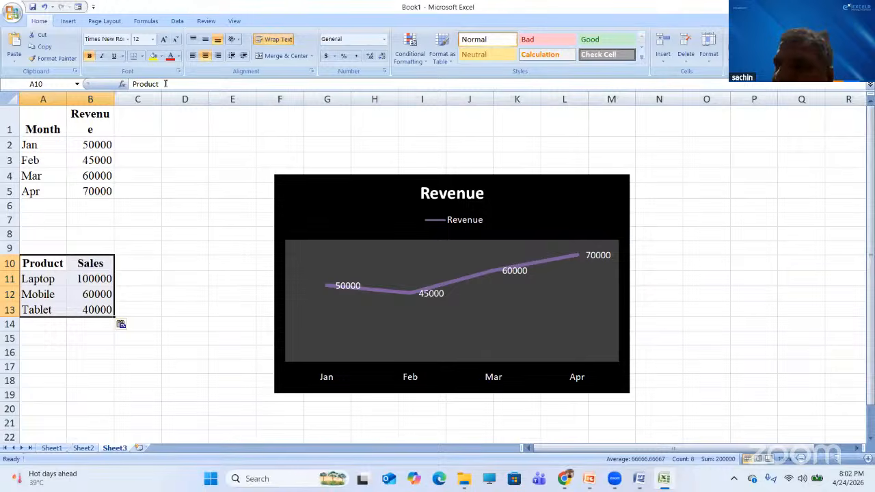
pyautogui.click(69, 21)
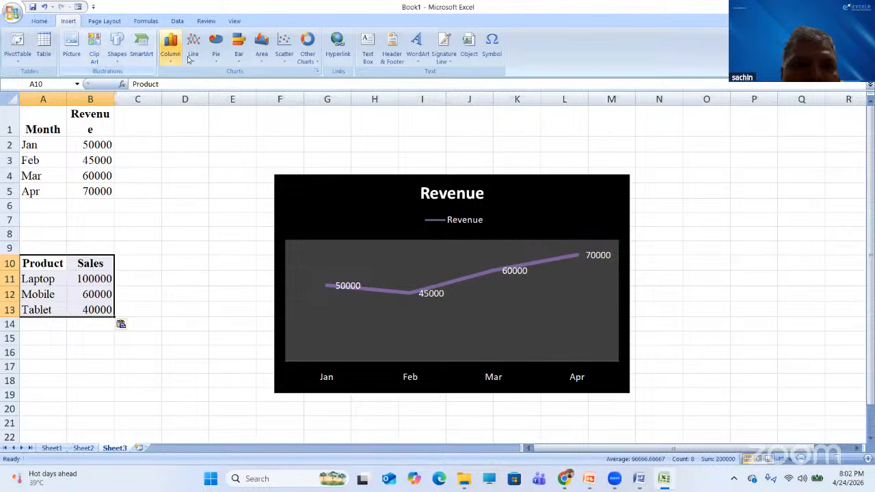
pyautogui.click(213, 60)
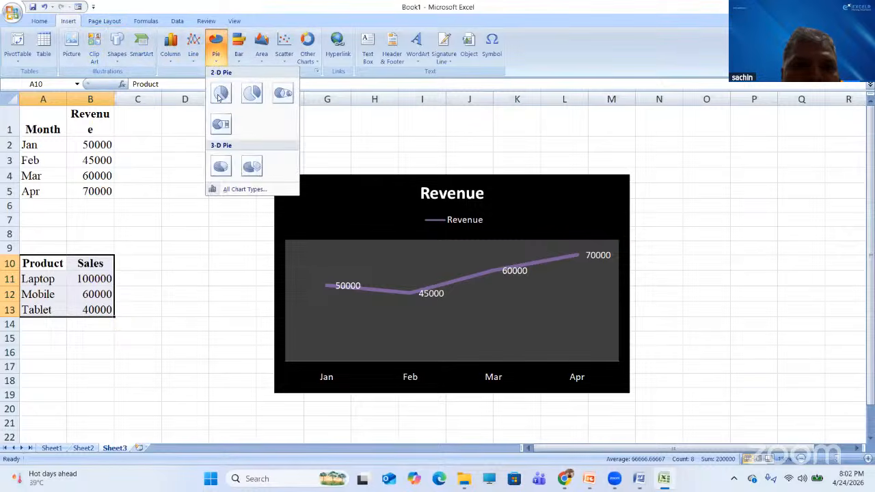
# - Insert a plain 2-D pie chart titled Sales of the Laptop, Mobile and Tablet figures
pyautogui.click(216, 91)
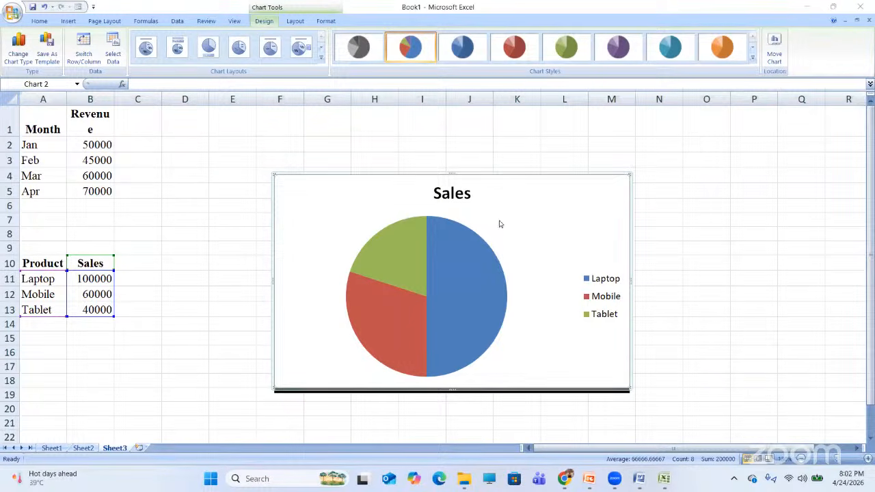
# - Review the finished Sales pie chart on Sheet3 before returning to the Word notes
pyautogui.moveTo(496, 259)
pyautogui.moveTo(473, 311)
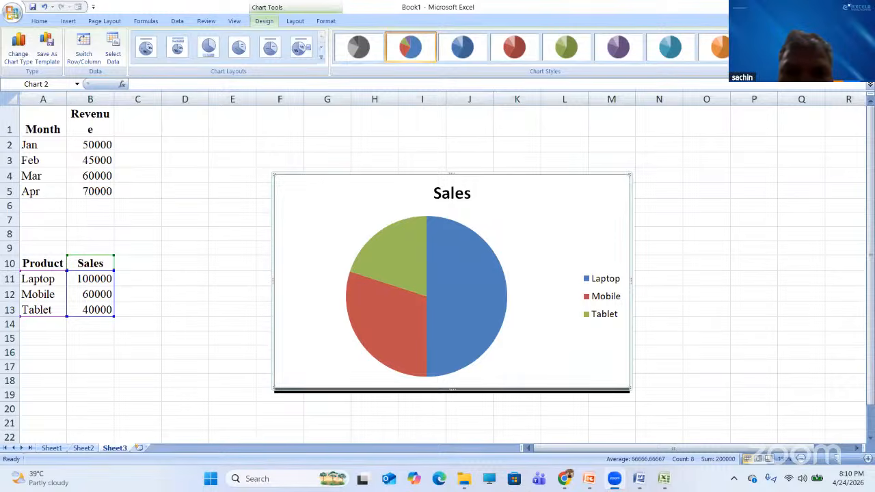
pyautogui.moveTo(647, 482)
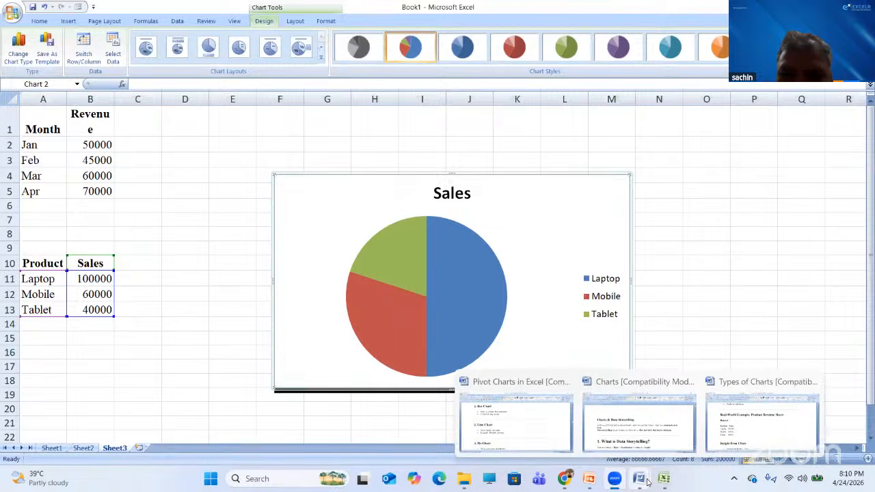
# - Scroll the Word notes past the Product Revenue Share example to the 4. COMBO CHART (Advanced) heading
pyautogui.click(647, 482)
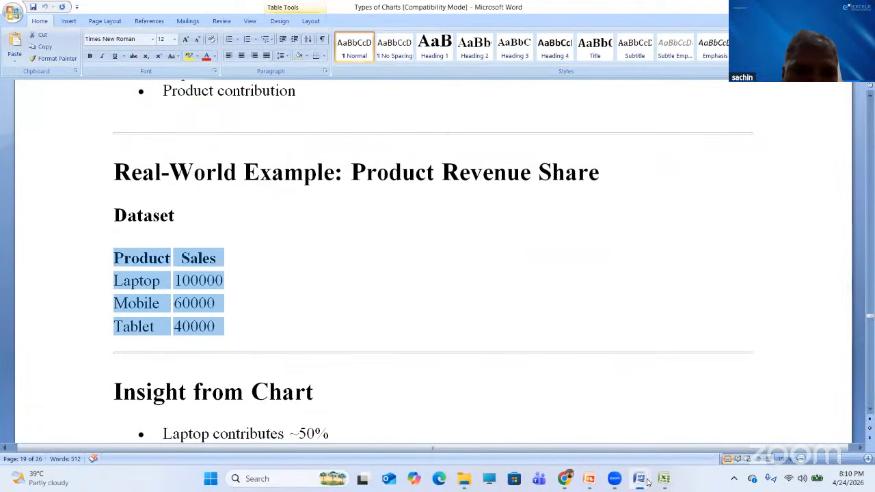
pyautogui.click(221, 380)
pyautogui.scroll(-2, 221, 380)
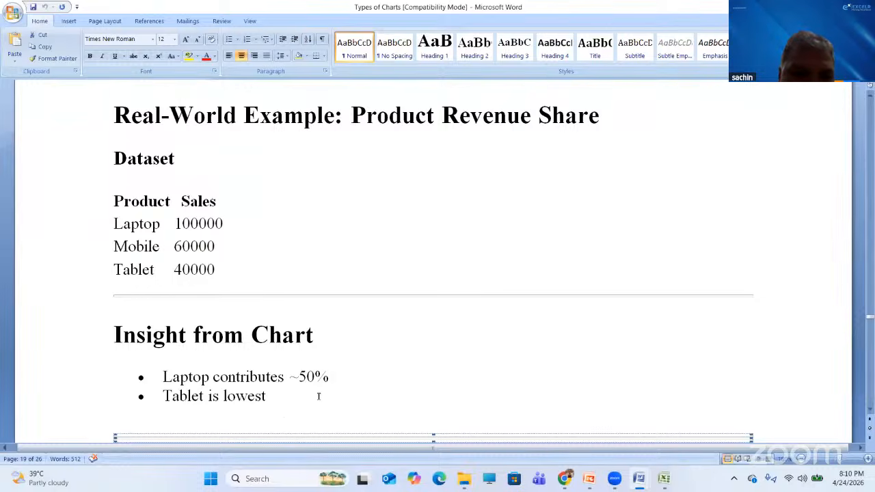
pyautogui.scroll(-5, 318, 395)
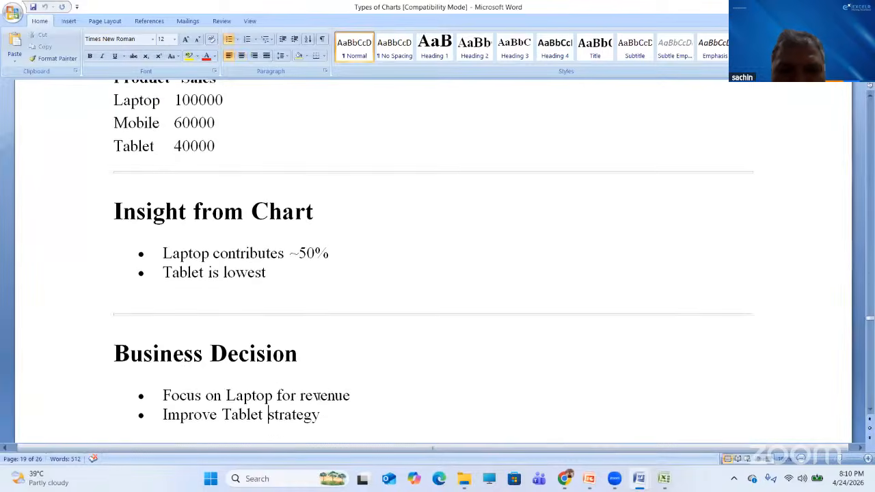
pyautogui.press('Down')
pyautogui.press('Down')
pyautogui.press('Down')
pyautogui.press('Down')
pyautogui.press('Down')
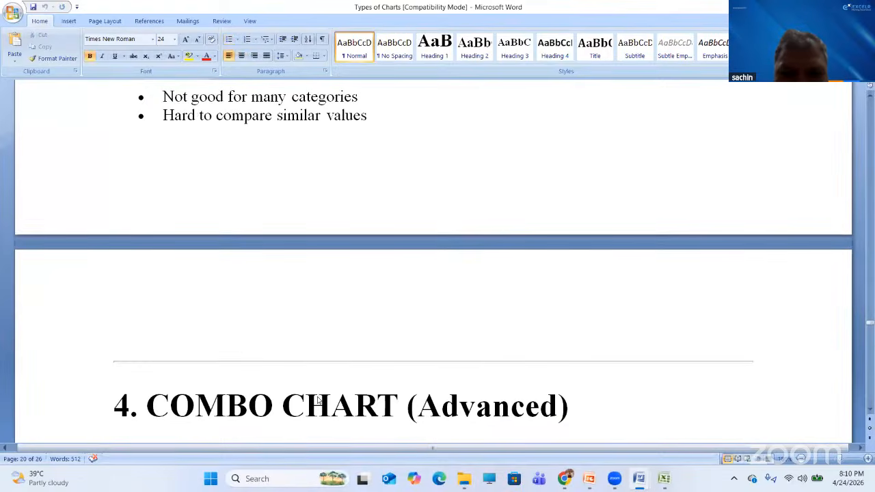
# - Step through the combo chart example pictures to the combo chart notes page
pyautogui.press('Down')
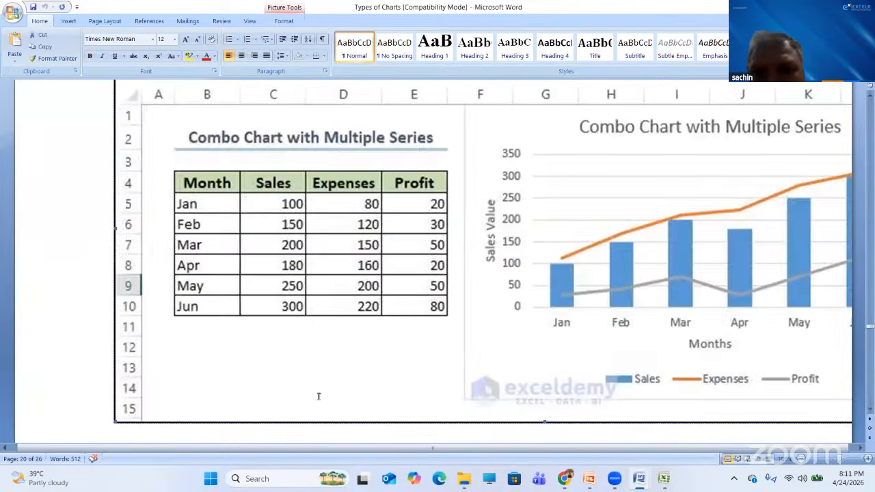
pyautogui.press('Up')
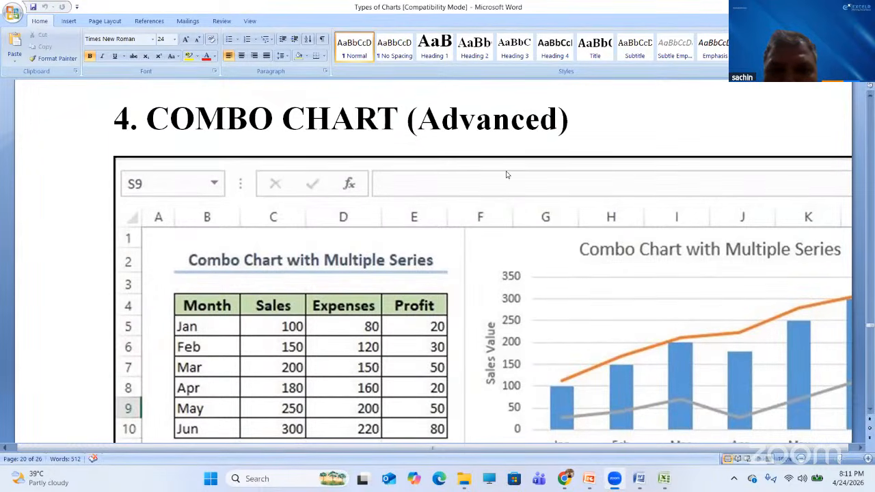
pyautogui.press('Down')
pyautogui.press('Down')
pyautogui.press('Down')
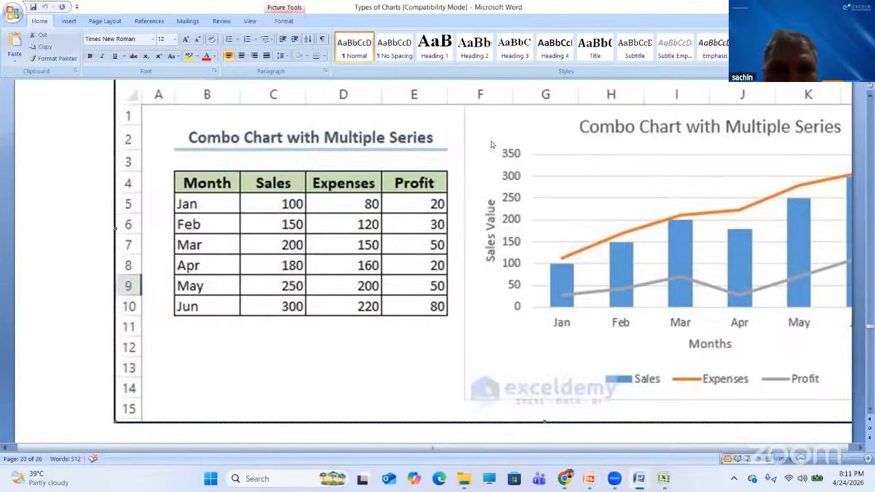
pyautogui.press('Down')
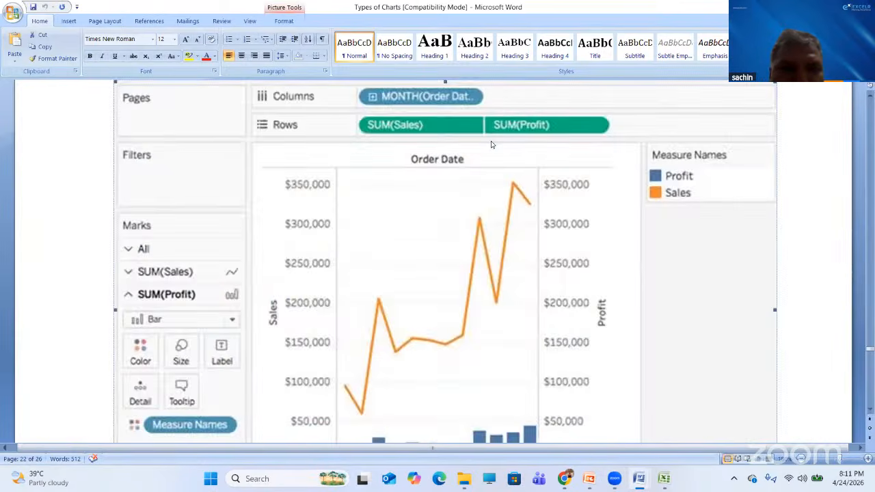
pyautogui.press('Down')
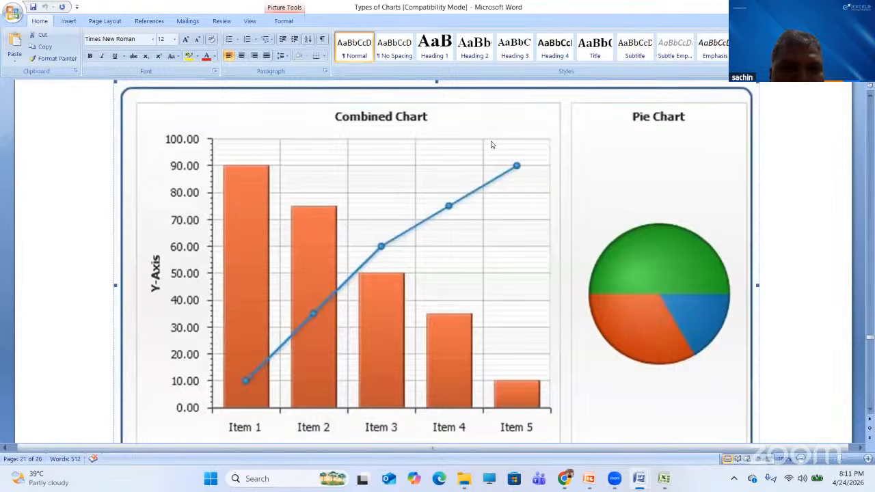
pyautogui.press('Up')
pyautogui.press('Up')
pyautogui.press('Up')
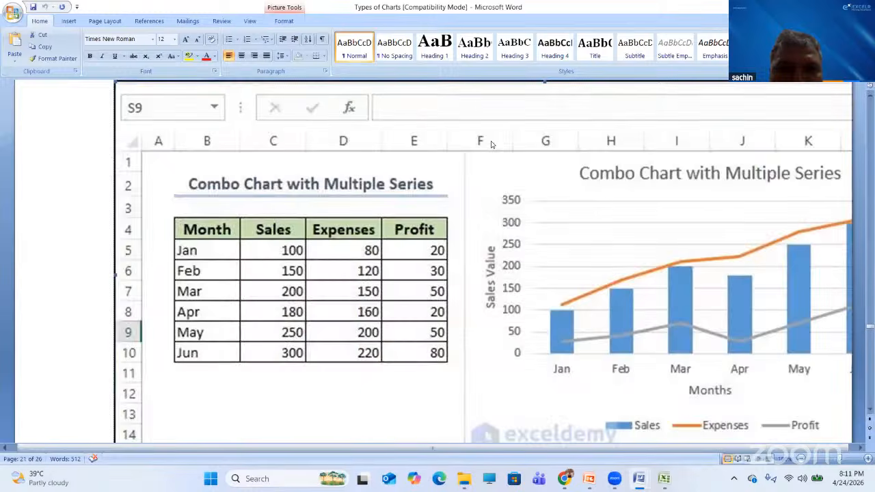
pyautogui.press('Down')
pyautogui.press('Down')
pyautogui.press('Down')
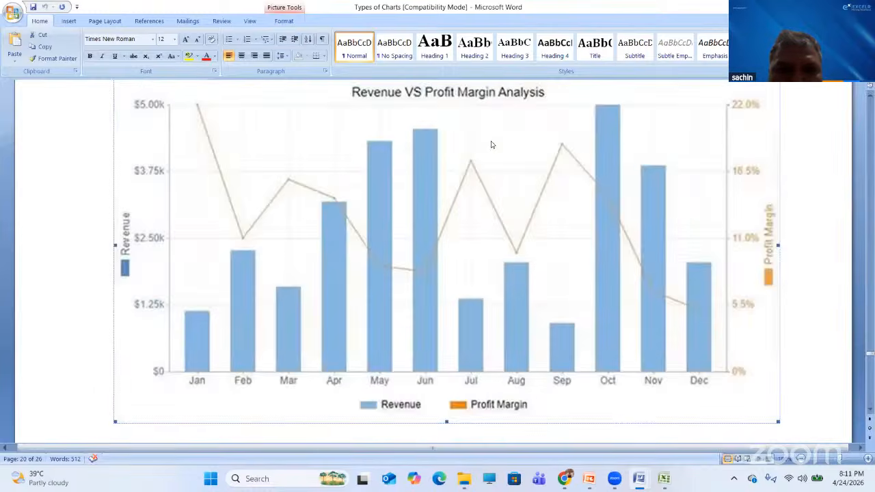
pyautogui.press('Down')
pyautogui.press('Down')
pyautogui.press('Down')
pyautogui.press('Down')
pyautogui.press('Down')
pyautogui.press('Down')
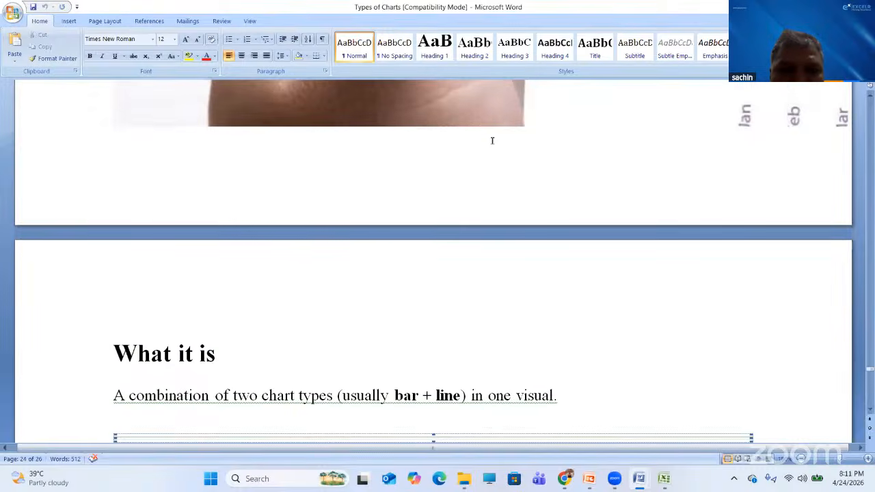
# - Move to the Real-World Example Sales vs Profit dataset with the Jan, Feb, Mar rows
pyautogui.press('Down')
pyautogui.press('Down')
pyautogui.press('Down')
pyautogui.press('Down')
pyautogui.press('Down')
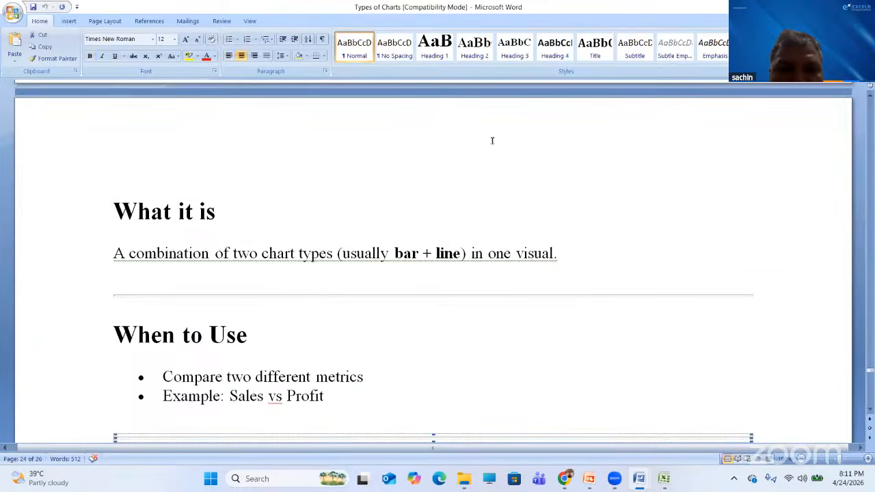
pyautogui.press('Down')
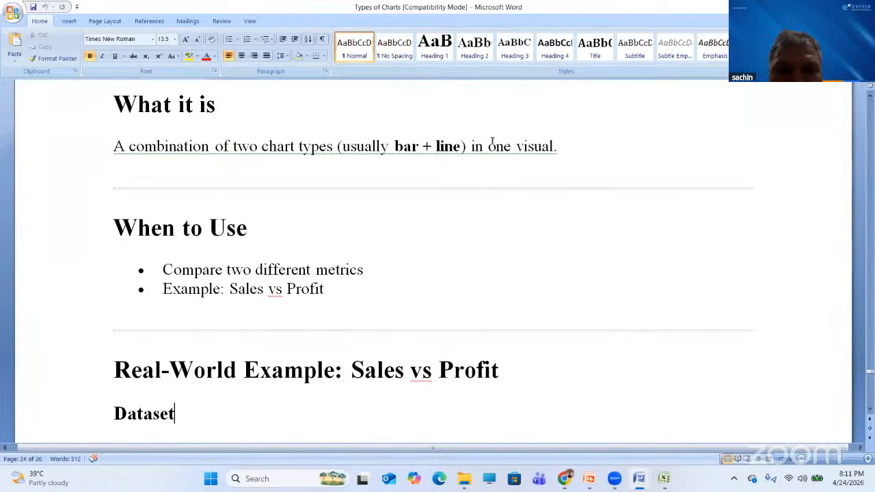
pyautogui.press('Down')
pyautogui.press('Down')
pyautogui.press('Down')
pyautogui.press('Down')
pyautogui.press('Down')
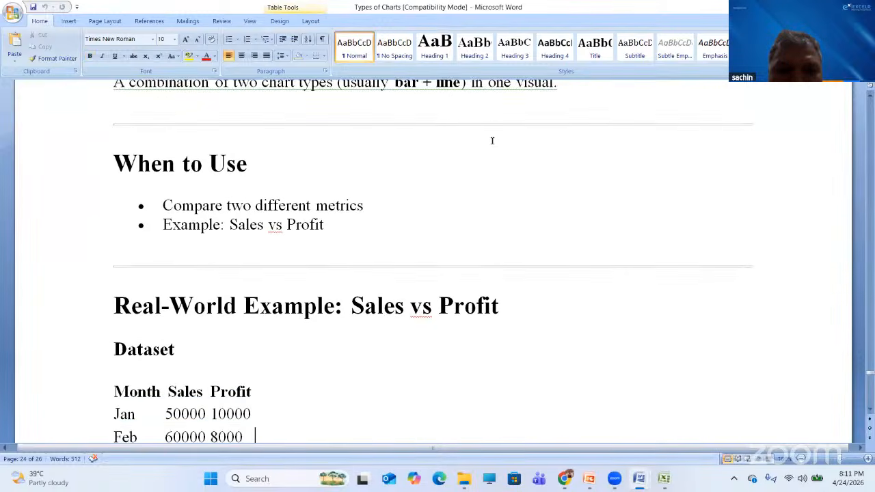
pyautogui.press('Down')
pyautogui.press('Down')
pyautogui.press('Down')
pyautogui.press('Down')
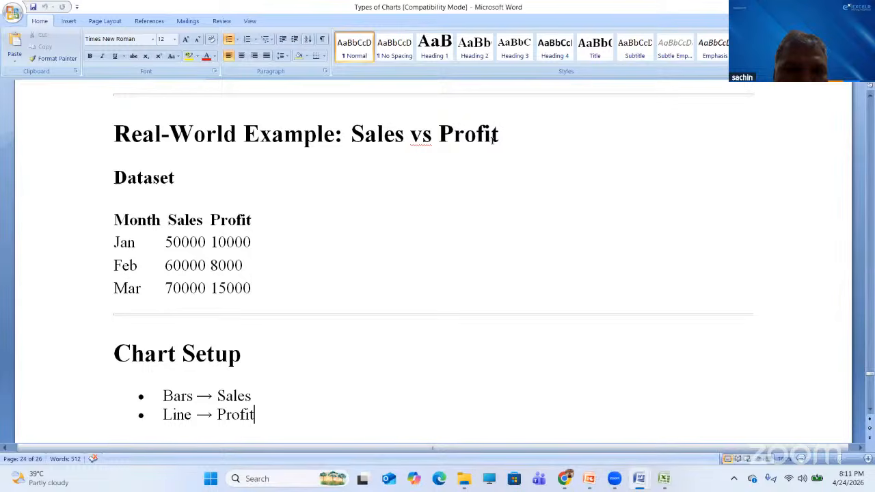
pyautogui.press('Down')
pyautogui.press('Down')
pyautogui.press('Down')
pyautogui.press('Down')
pyautogui.press('Down')
pyautogui.press('Down')
pyautogui.press('Down')
pyautogui.press('Down')
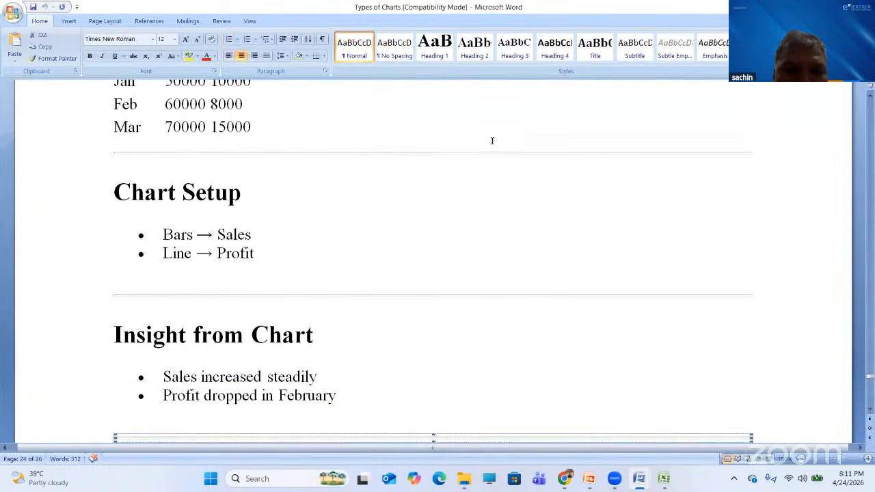
pyautogui.press('Up')
pyautogui.press('Up')
pyautogui.press('Up')
pyautogui.press('Up')
pyautogui.press('Up')
pyautogui.press('Up')
pyautogui.press('Up')
pyautogui.press('Up')
pyautogui.press('Up')
pyautogui.press('Up')
pyautogui.press('Up')
pyautogui.press('Up')
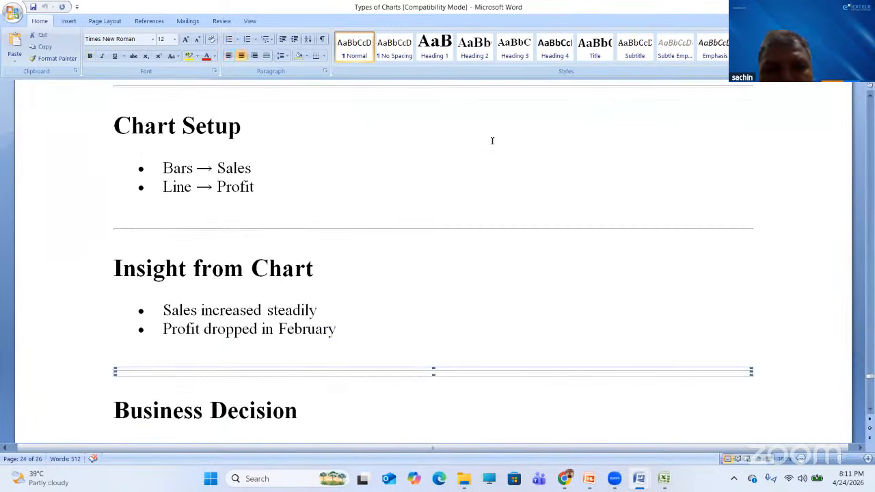
pyautogui.press('Up')
pyautogui.press('Up')
pyautogui.press('Up')
pyautogui.press('Up')
pyautogui.press('Up')
pyautogui.press('Up')
pyautogui.press('Up')
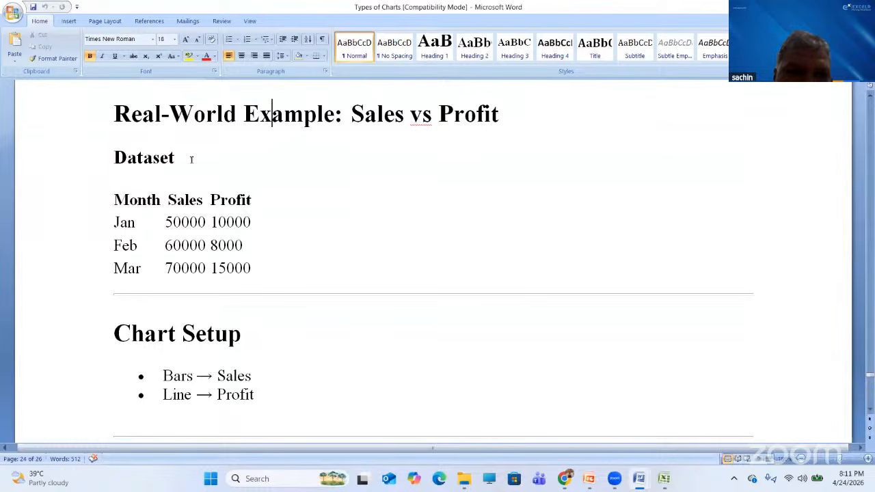
# - Select the whole Month/Sales/Profit table in the Word notes
pyautogui.doubleClick(114, 198)
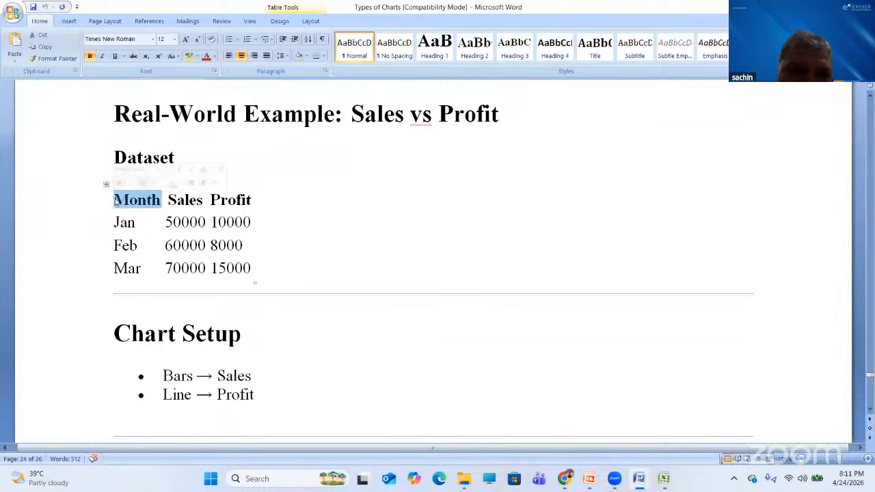
pyautogui.click(114, 199)
pyautogui.moveTo(114, 199); pyautogui.dragTo(248, 266)
pyautogui.hotkey('ctrl', 'c')
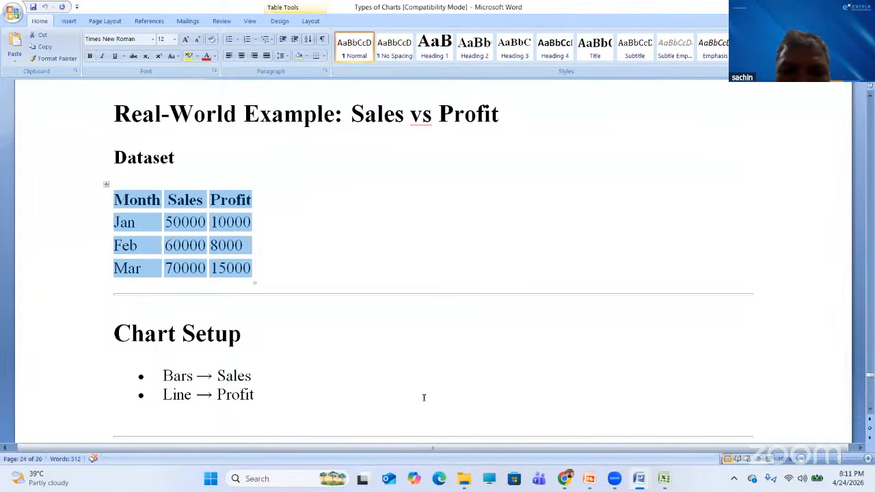
# - Paste the table into A1:C4 of a new worksheet, Sheet4
pyautogui.click(664, 479)
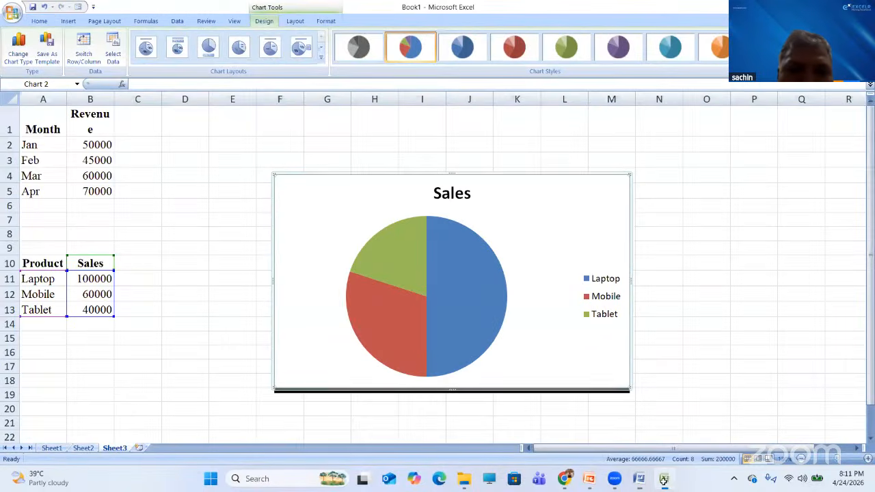
pyautogui.click(138, 447)
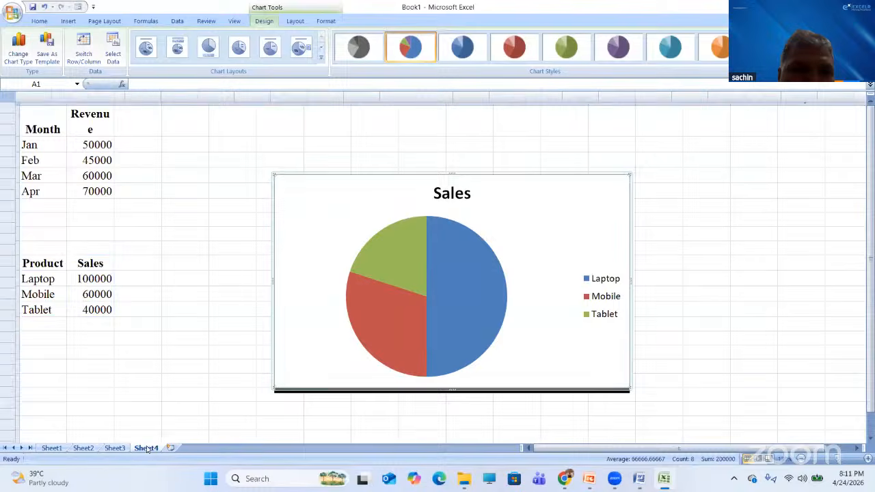
pyautogui.hotkey('ctrl', 'v')
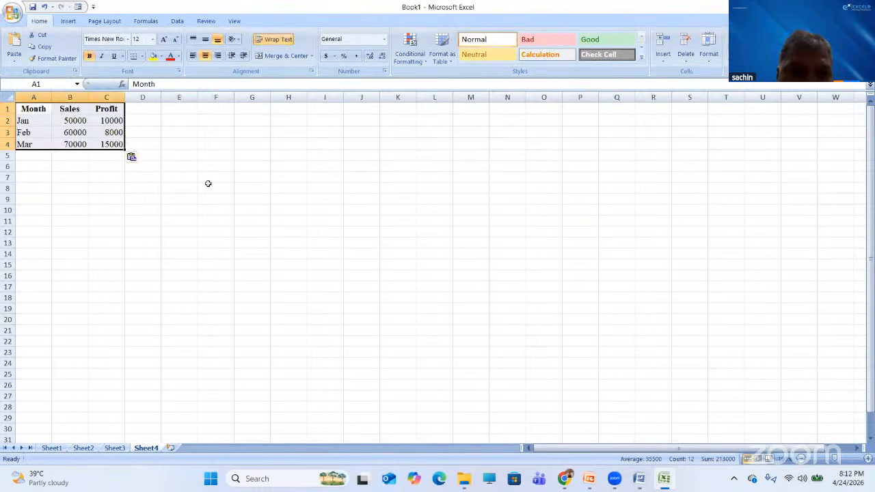
pyautogui.keyDown('ctrl'); pyautogui.scroll(2, 208, 183); pyautogui.keyUp('ctrl')
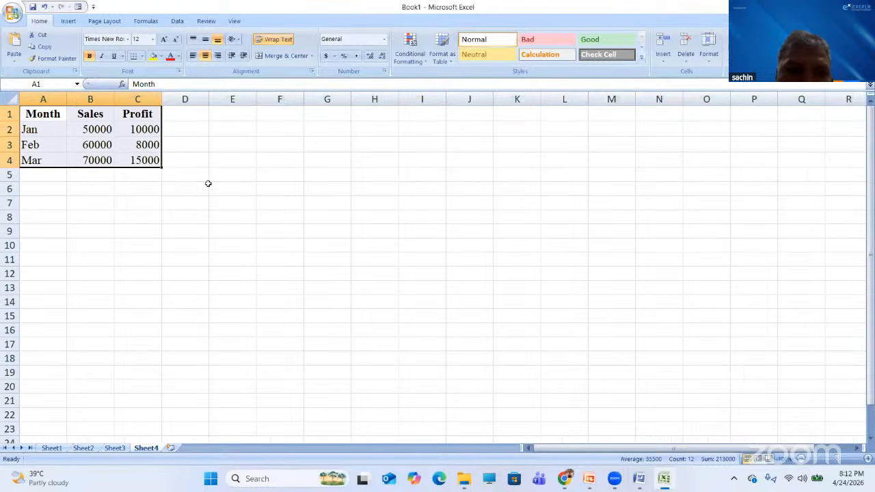
# - Open the Insert tab's Other Charts list for the Sheet4 table, then dismiss it
pyautogui.click(67, 22)
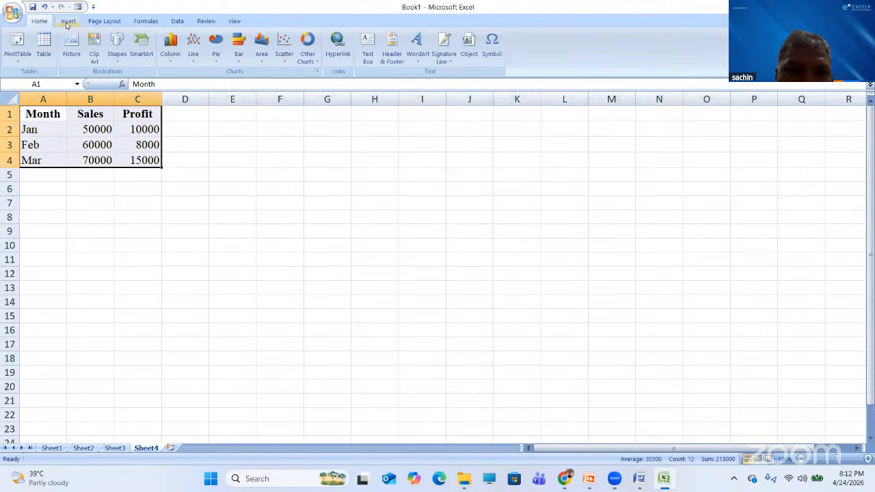
pyautogui.click(316, 61)
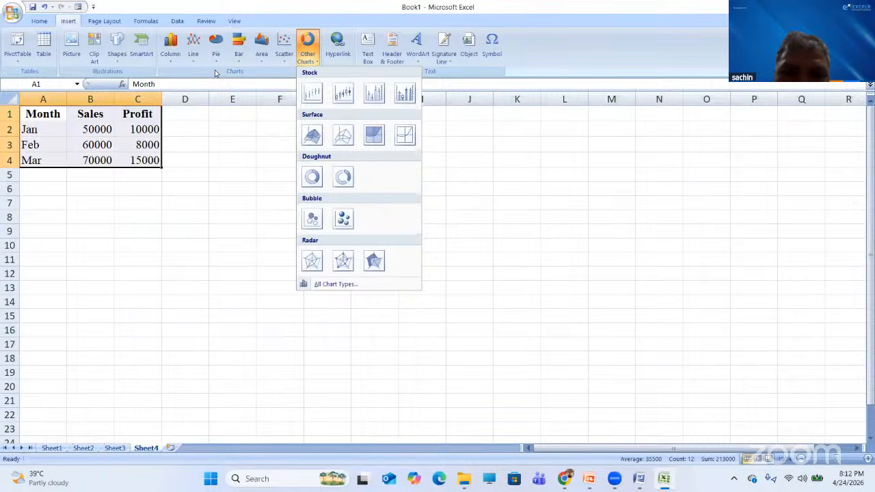
pyautogui.hotkey('alt', 'Tab')
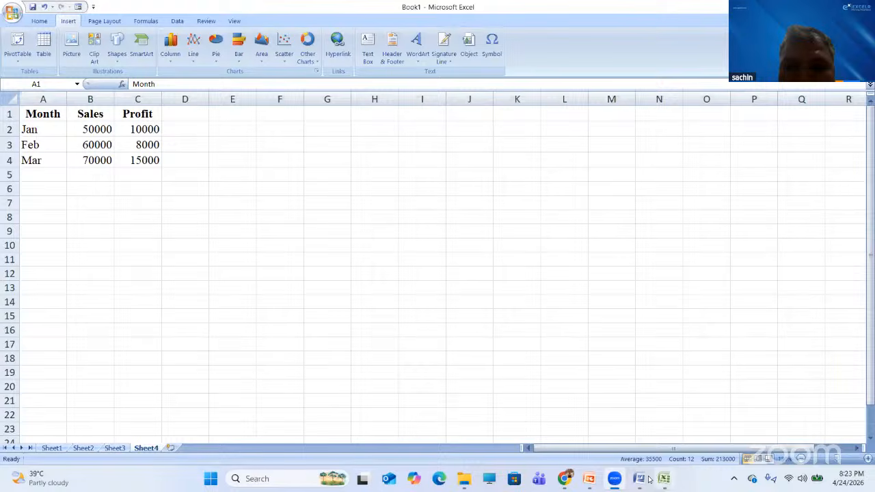
# - Open the 'Choosing the Correct Visualization' document from the Day-5 folder in Word
pyautogui.click(462, 484)
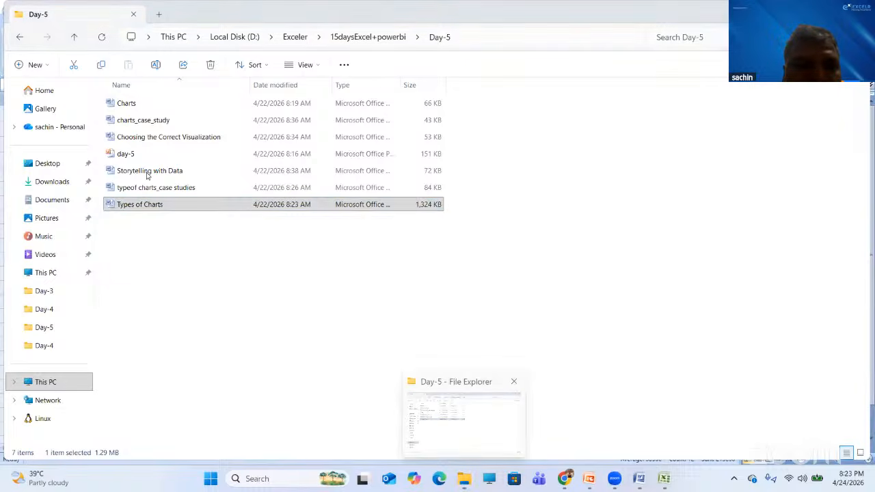
pyautogui.doubleClick(177, 138)
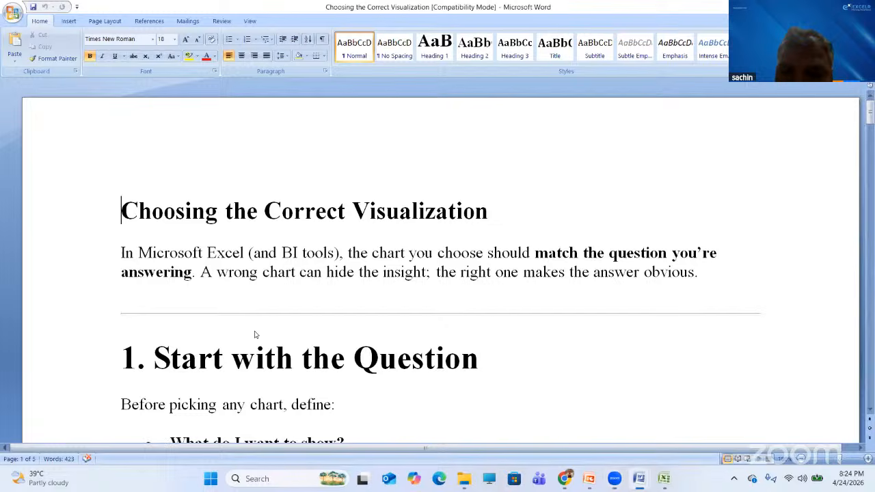
pyautogui.press('Down')
pyautogui.press('Down')
pyautogui.press('Down')
pyautogui.press('Down')
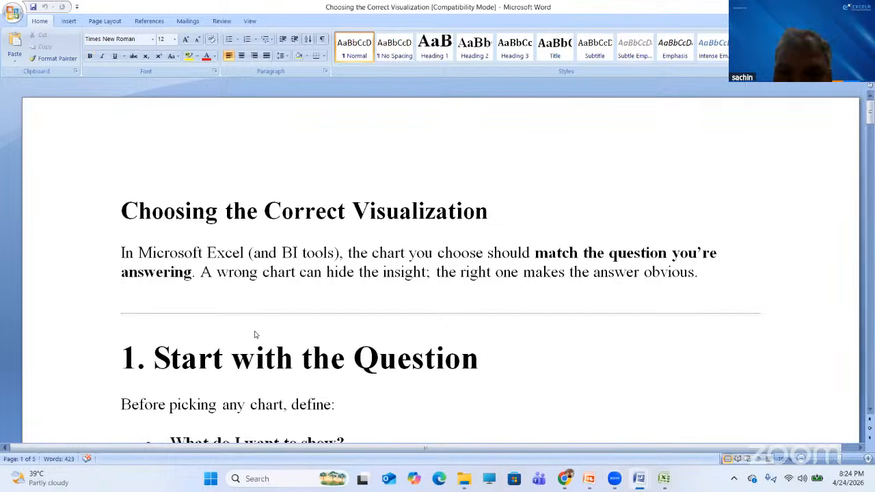